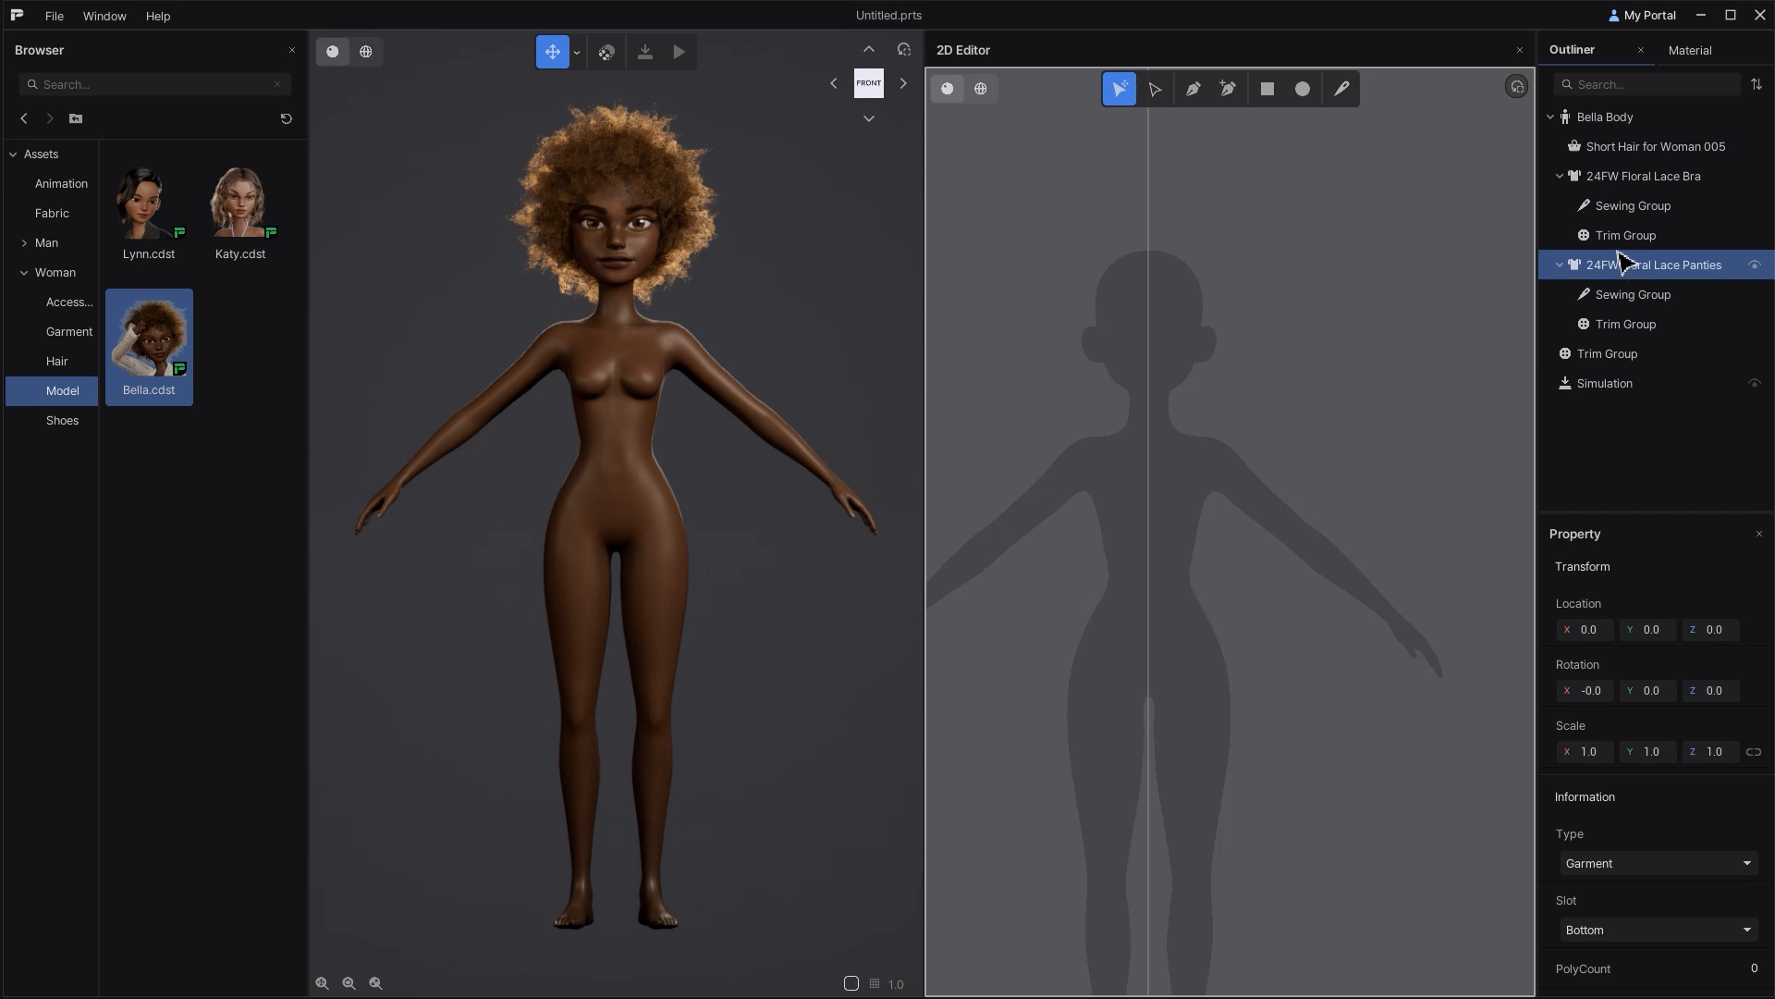
Step: Delete the 24FW Floral Lace Panties and 24FW Floral Lace Bra from the Bella avatar
{"action": "key", "text": "Delete"}
{"action": "left_click", "coordinate": [1618, 175]}
{"action": "key", "text": "Delete"}
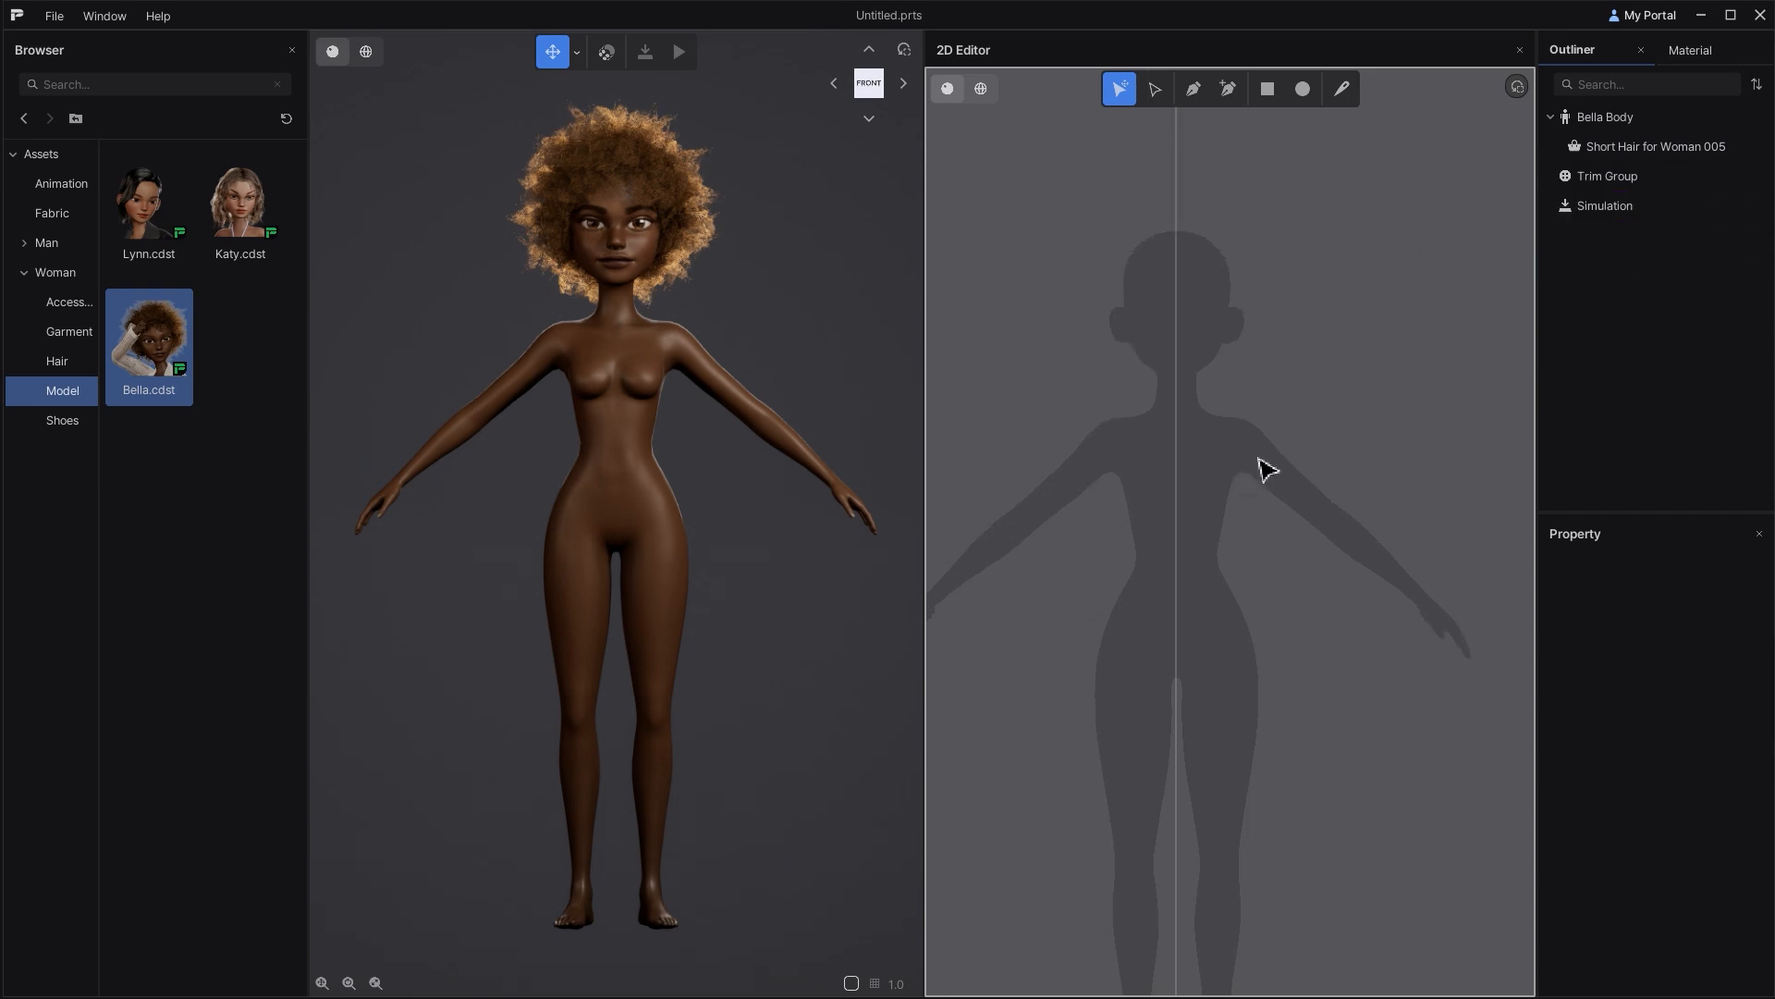
Step: Draw a 40 by 40 square pattern over the torso silhouette and add two neckline points along its upper edge
{"action": "left_click", "coordinate": [1274, 100]}
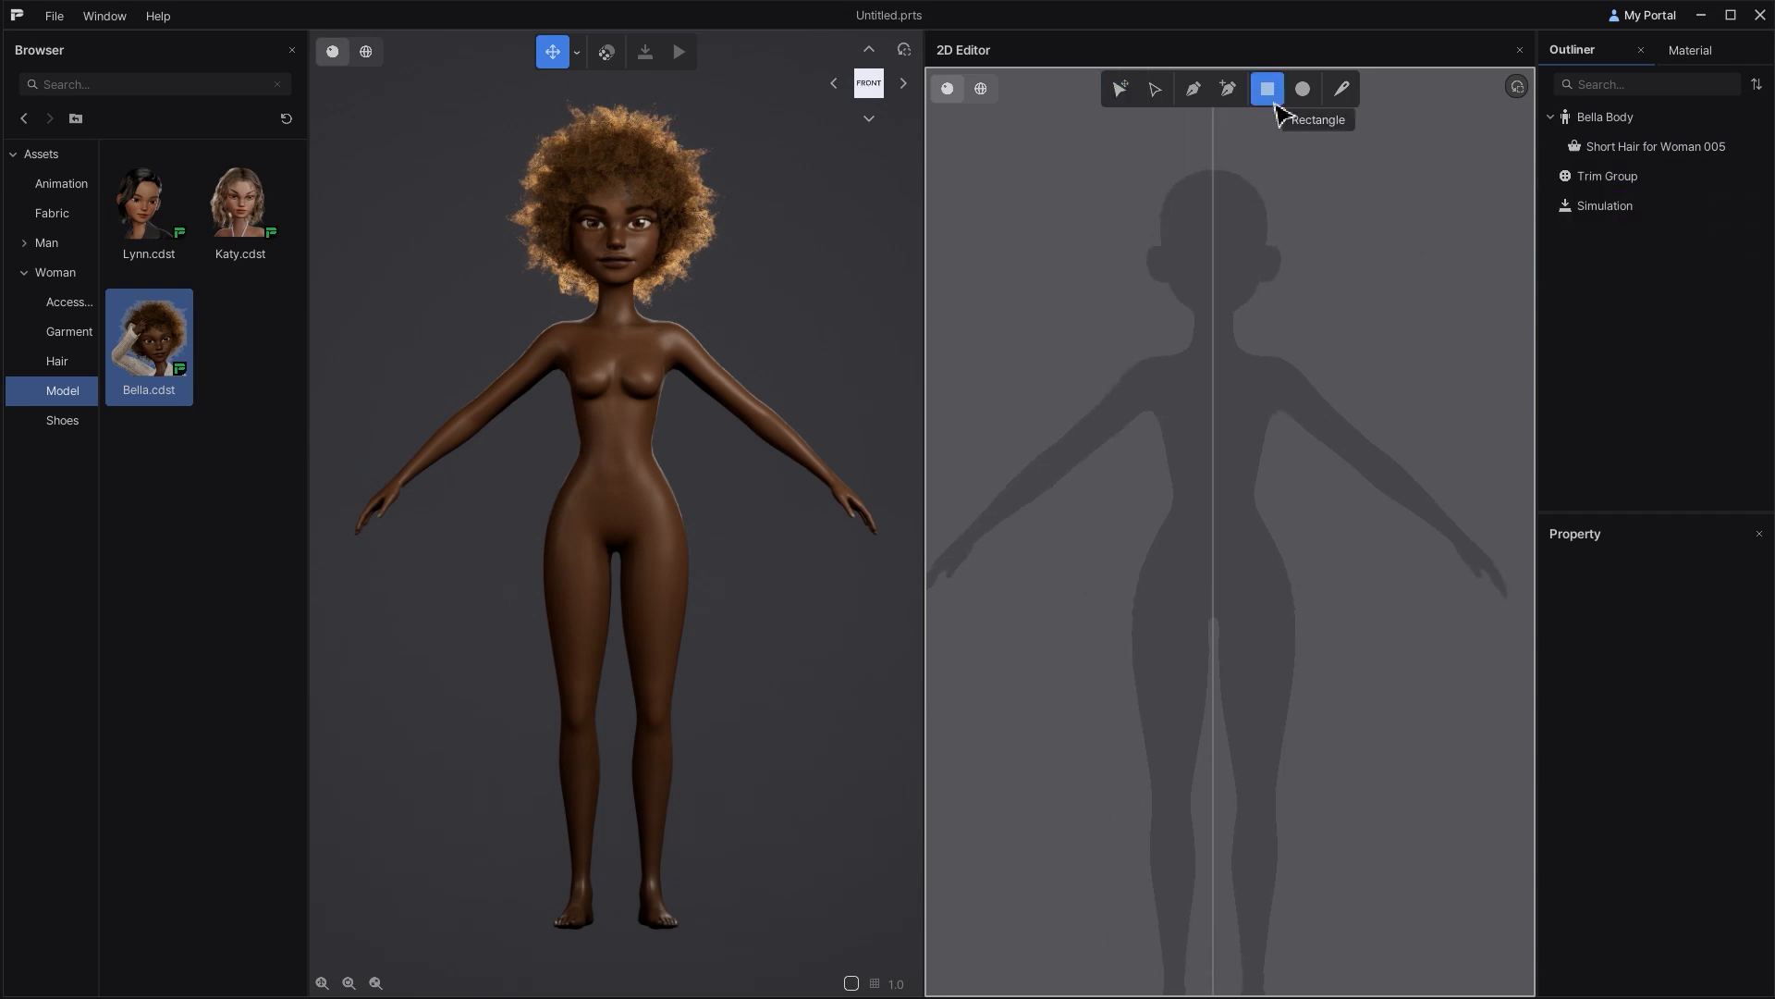
{"action": "left_click", "coordinate": [1226, 465]}
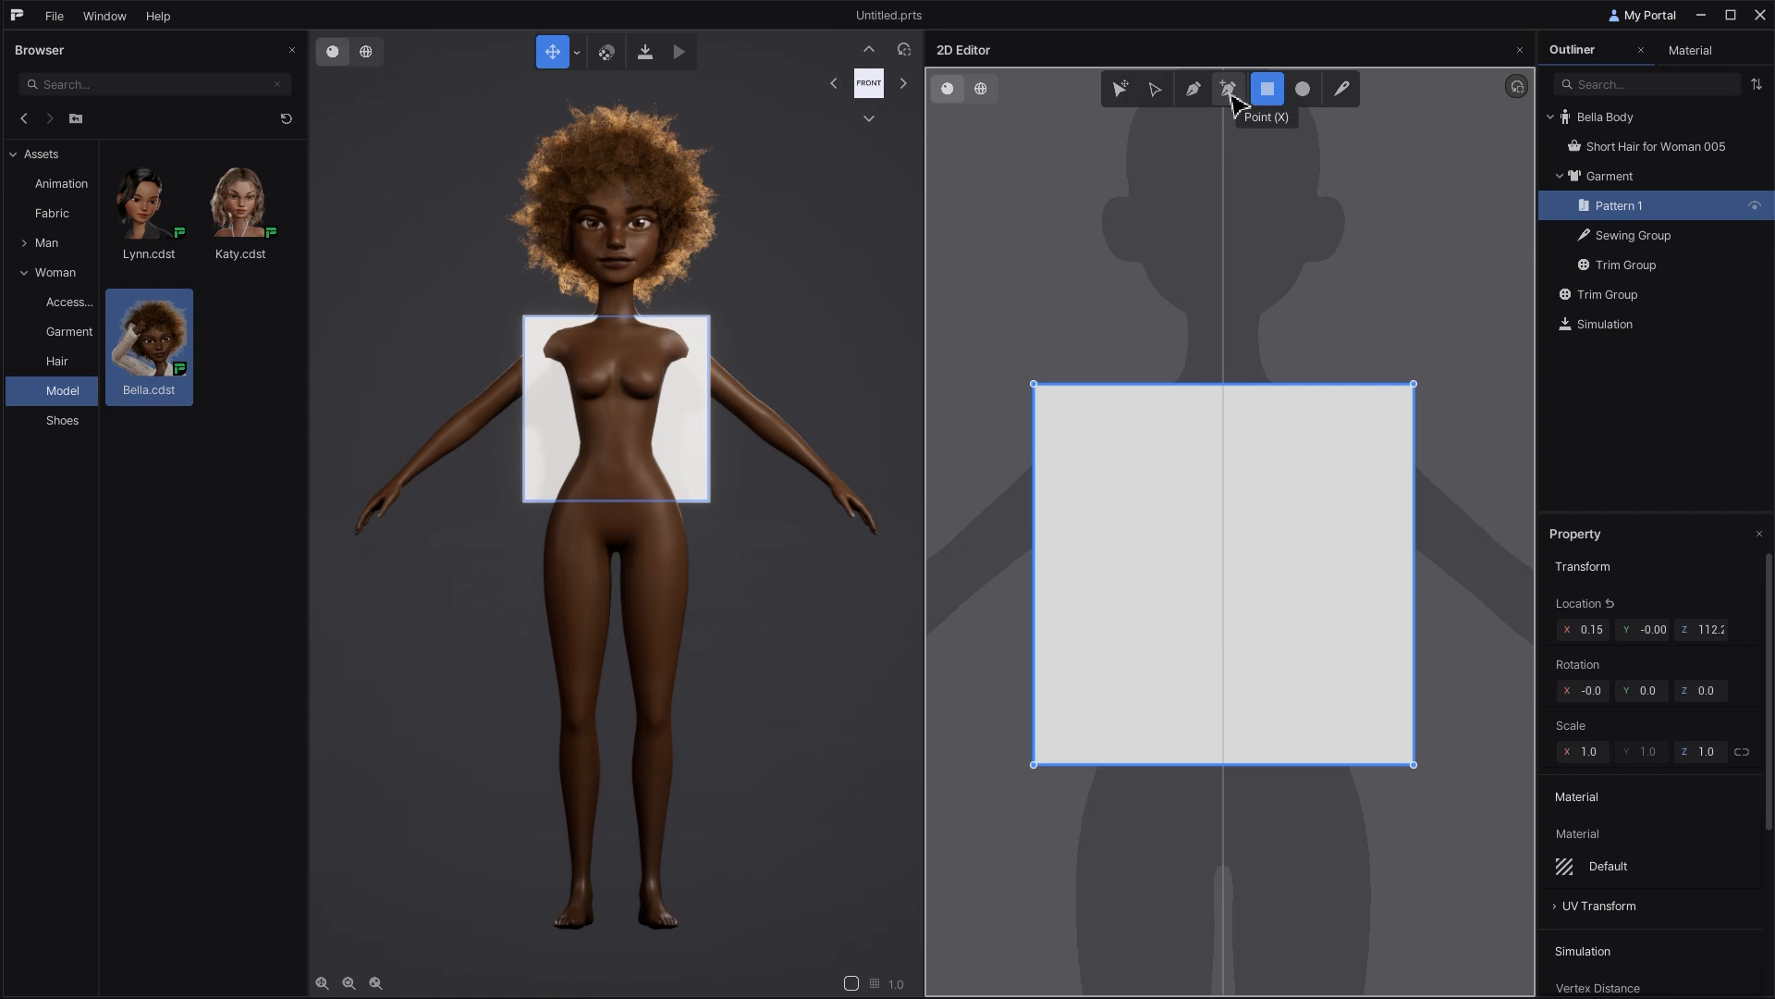
{"action": "left_click", "coordinate": [1230, 91]}
{"action": "left_click", "coordinate": [1152, 388]}
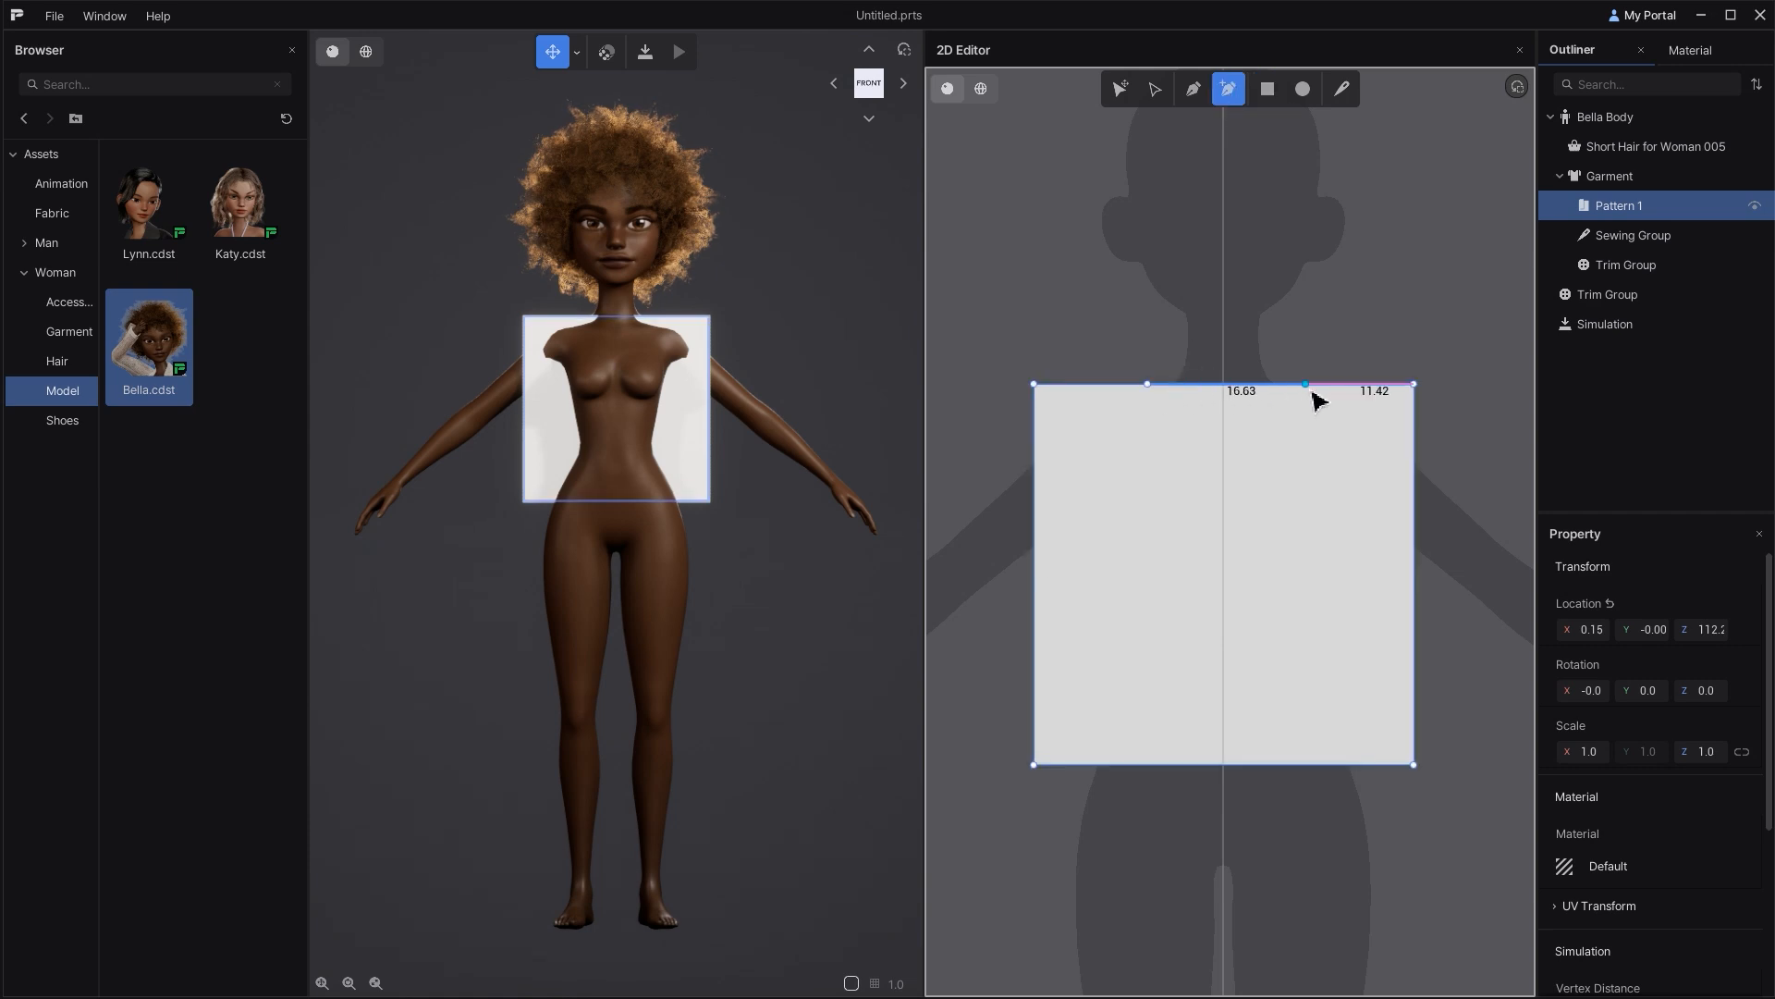
{"action": "left_click", "coordinate": [1305, 396]}
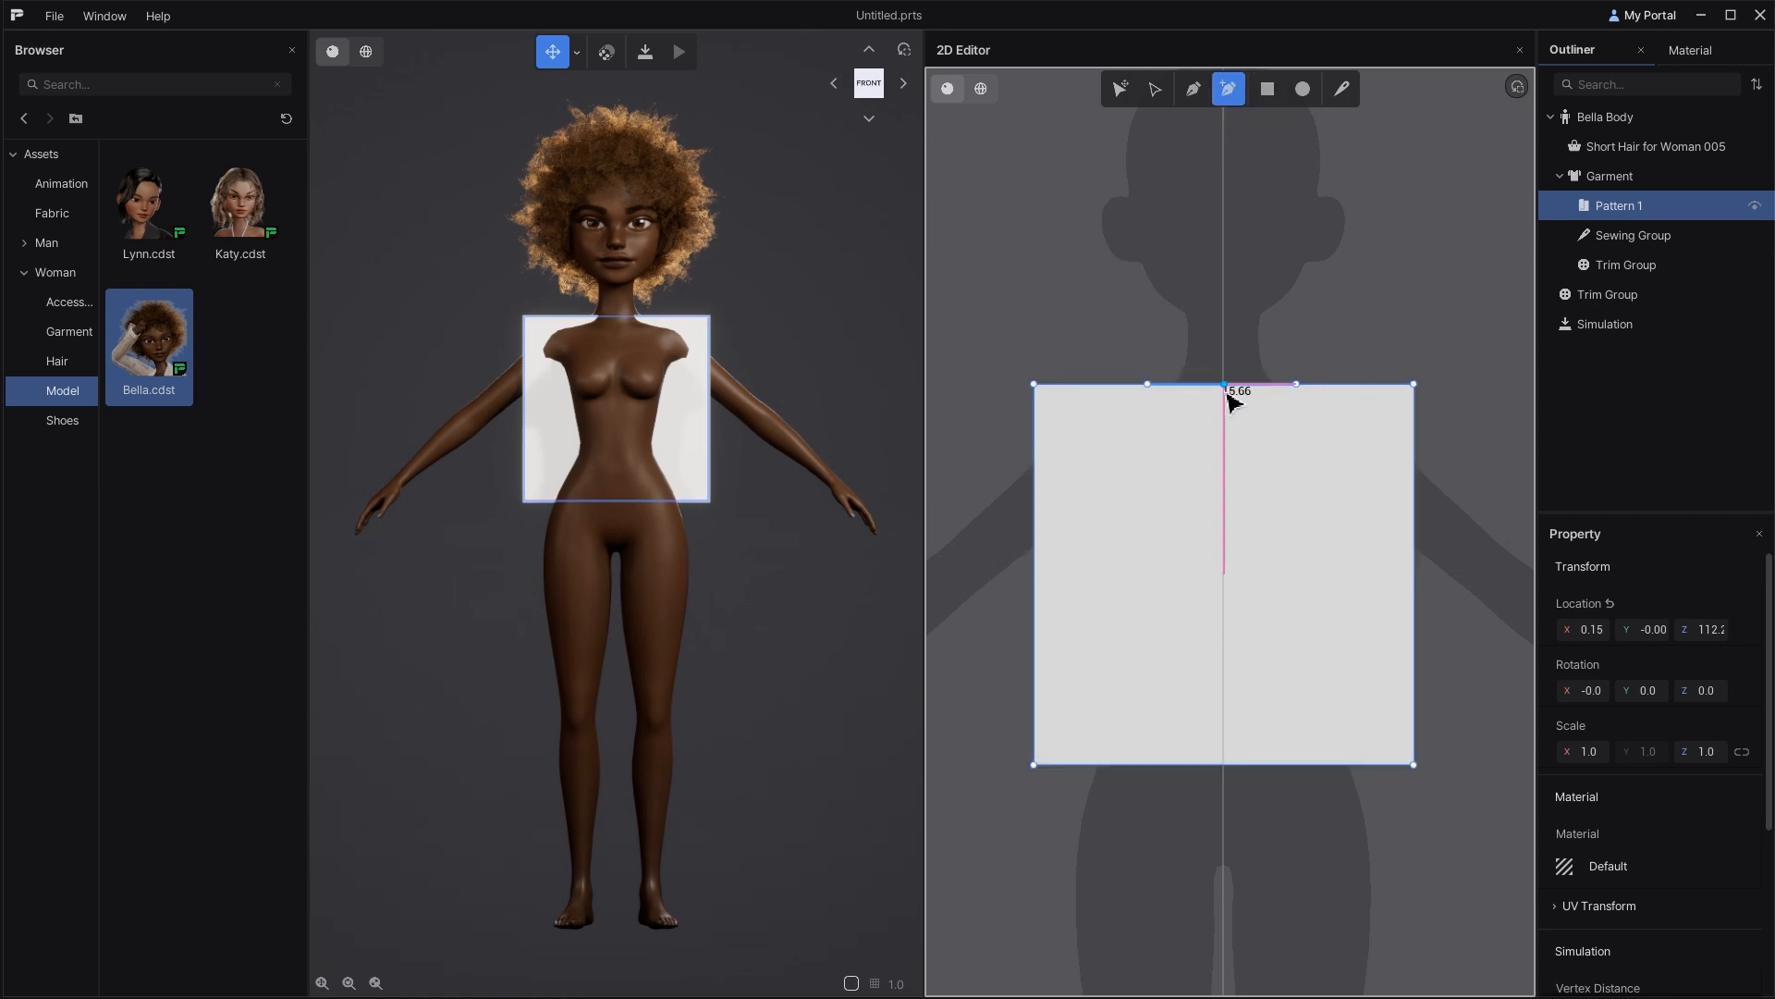
Step: Pull the center of the upper edge downward, connect its handles, and widen them to shape a rounded neckline
{"action": "left_click_drag", "start_coordinate": [1230, 396], "coordinate": [1230, 479]}
{"action": "right_click", "coordinate": [1229, 481]}
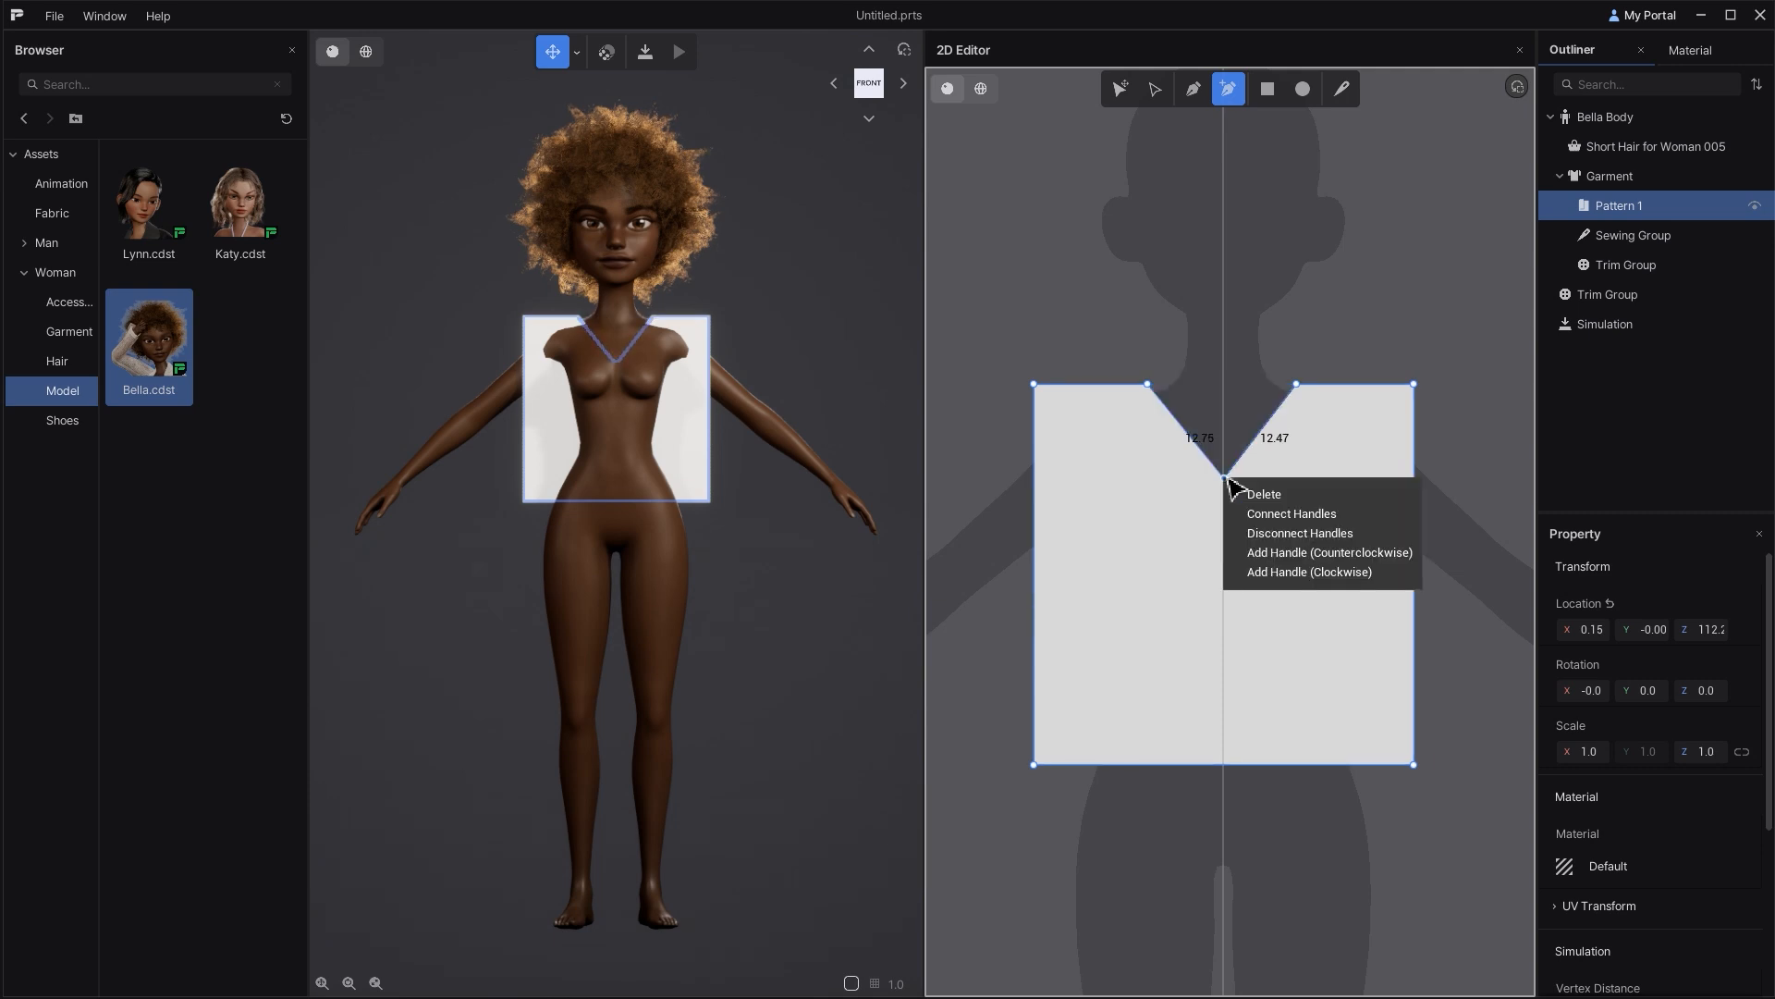
{"action": "left_click", "coordinate": [1251, 511]}
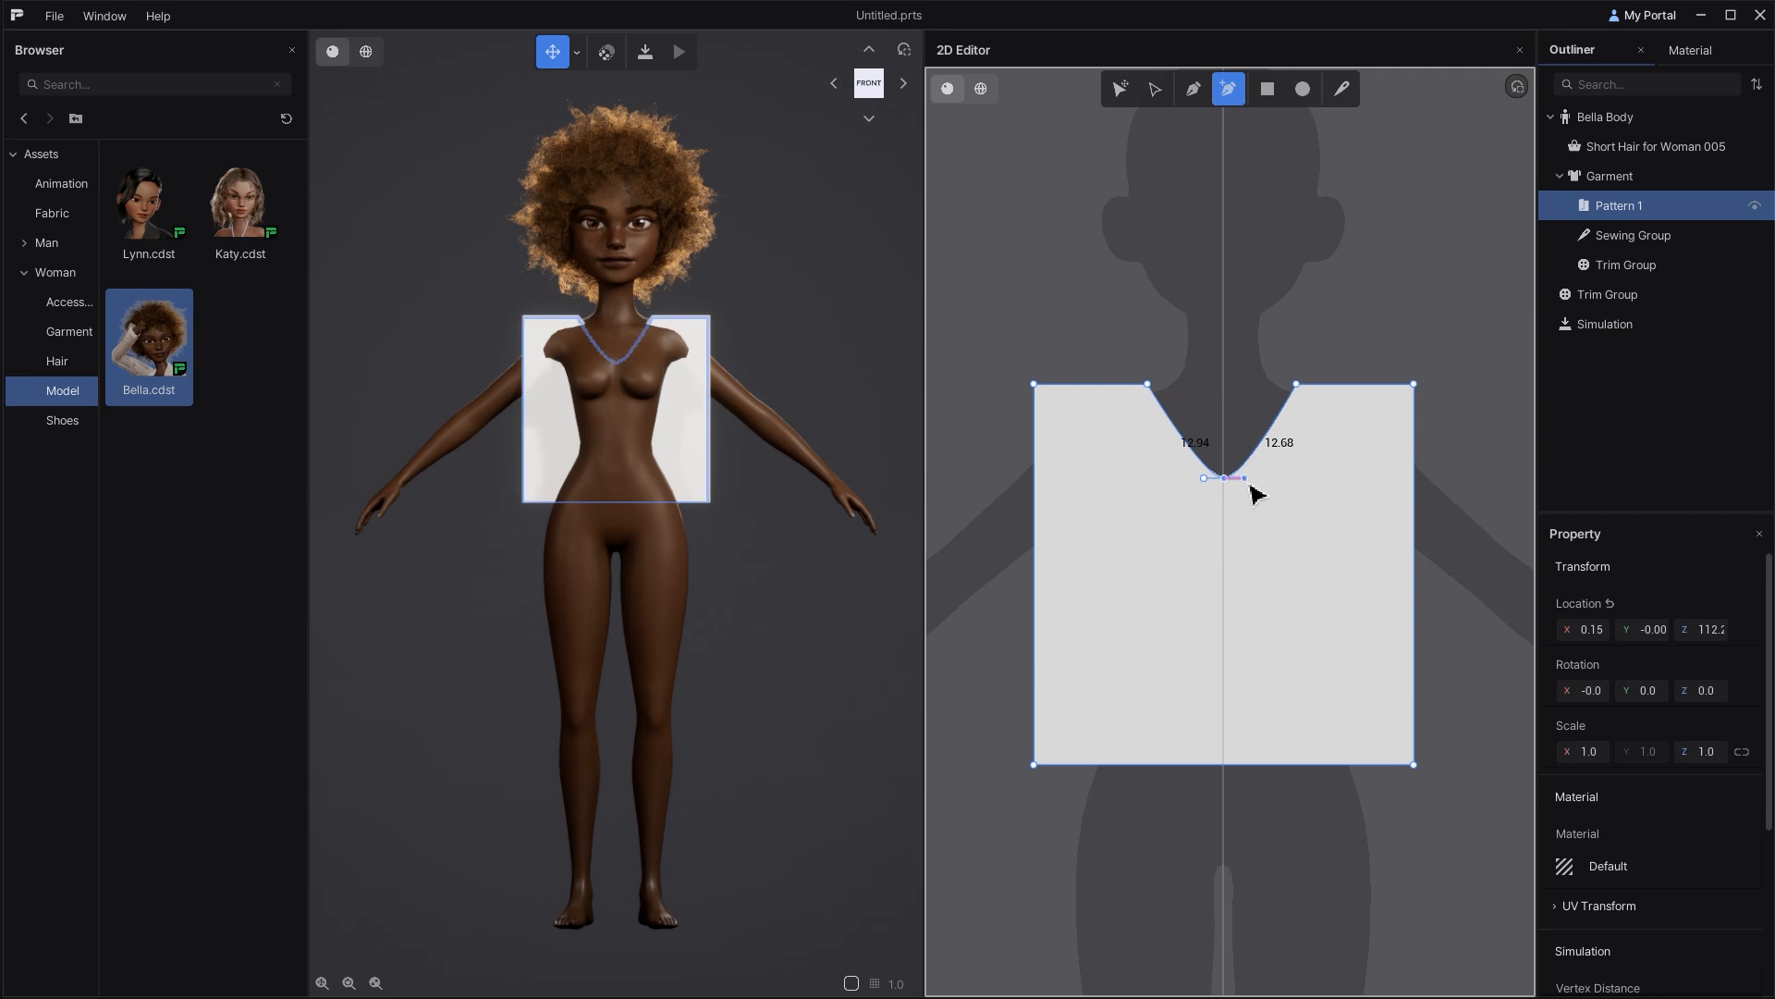
{"action": "left_click_drag", "start_coordinate": [1246, 479], "coordinate": [1298, 479]}
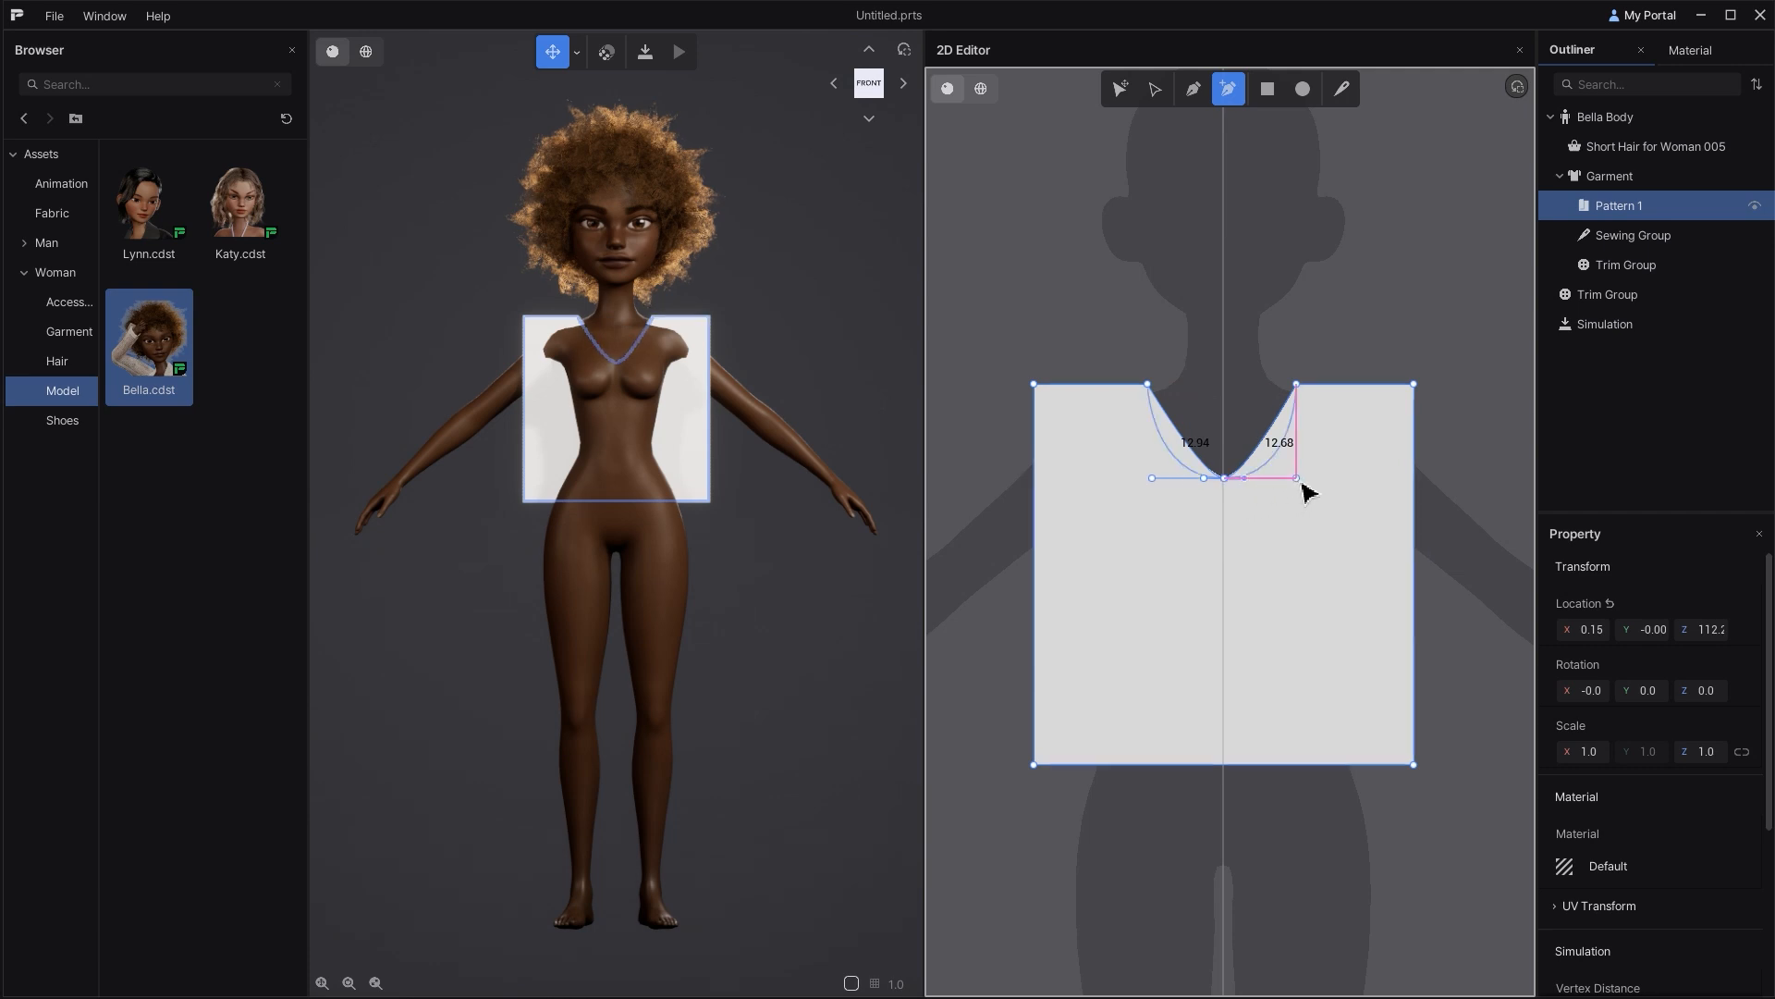
Step: Lower both outer shoulder corners of the bodice pattern slightly so the shoulder lines slope
{"action": "scroll", "coordinate": [1290, 536], "scroll_direction": "down", "scroll_amount": 2}
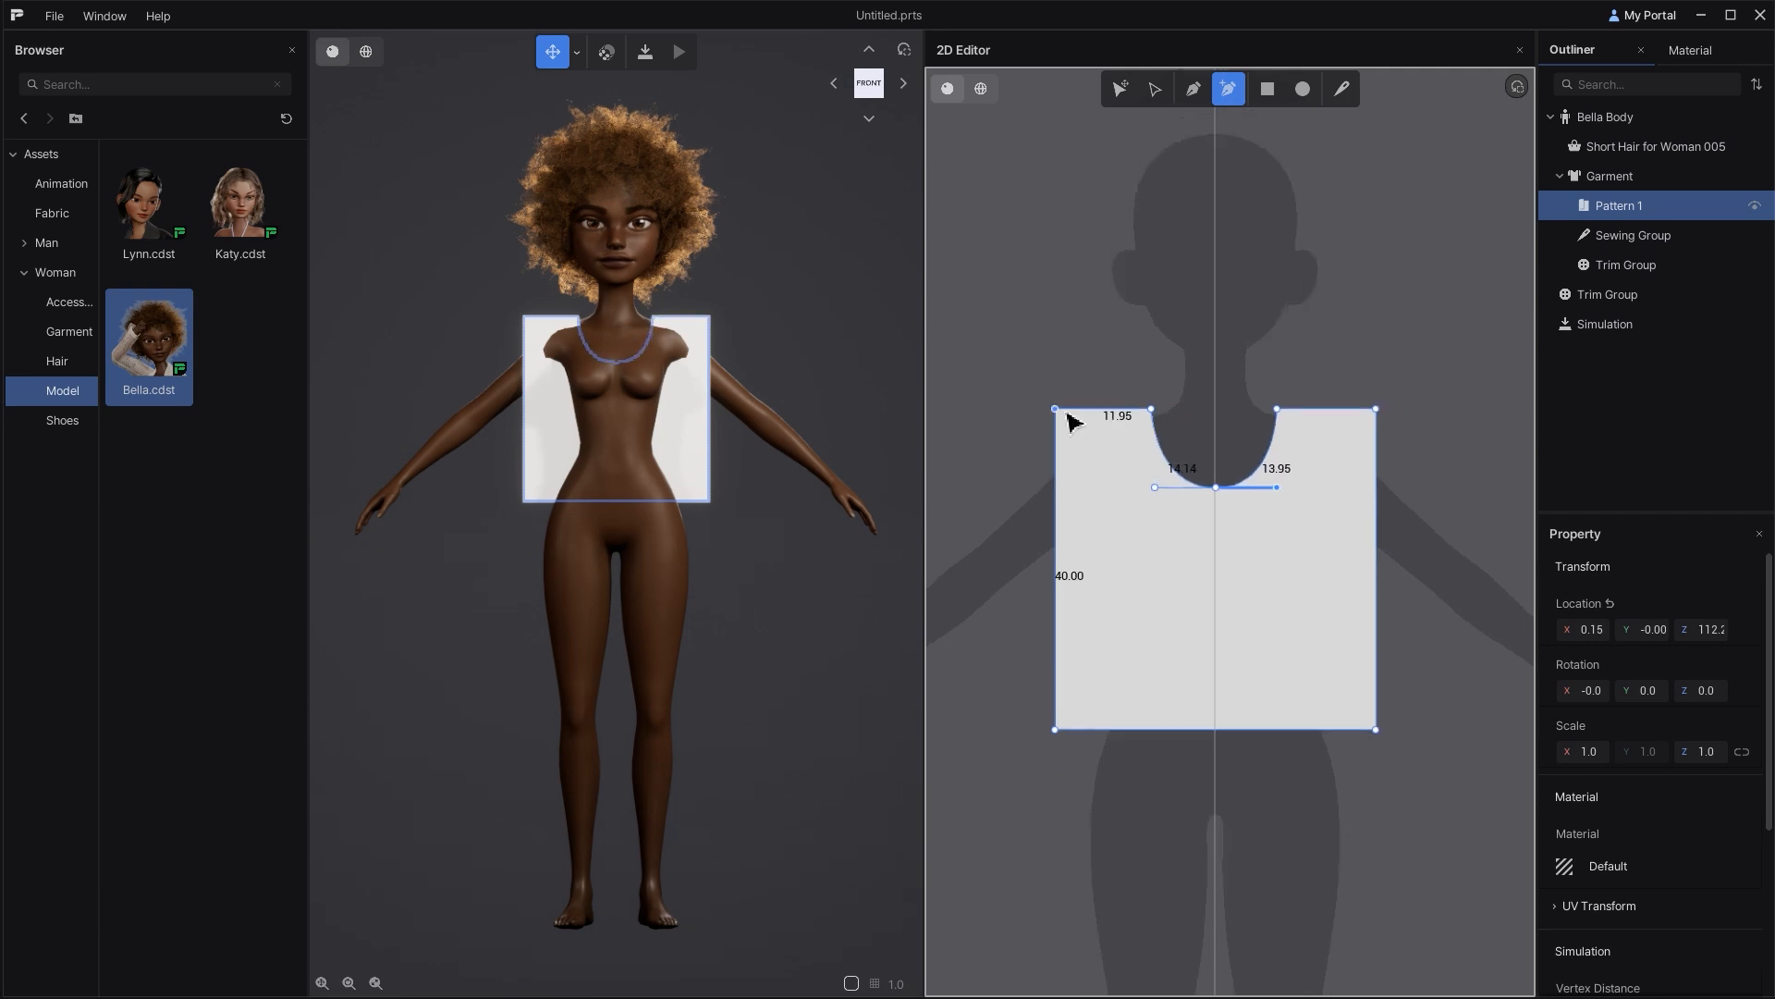
{"action": "left_click_drag", "start_coordinate": [1062, 427], "coordinate": [1062, 432]}
{"action": "left_click_drag", "start_coordinate": [1378, 411], "coordinate": [1377, 433]}
Step: Add a point midway along each side edge and pull both bottom corners outward to flare the bodice below those points
{"action": "middle_click_drag", "start_coordinate": [1222, 612], "coordinate": [1222, 560]}
{"action": "left_click", "coordinate": [1056, 527]}
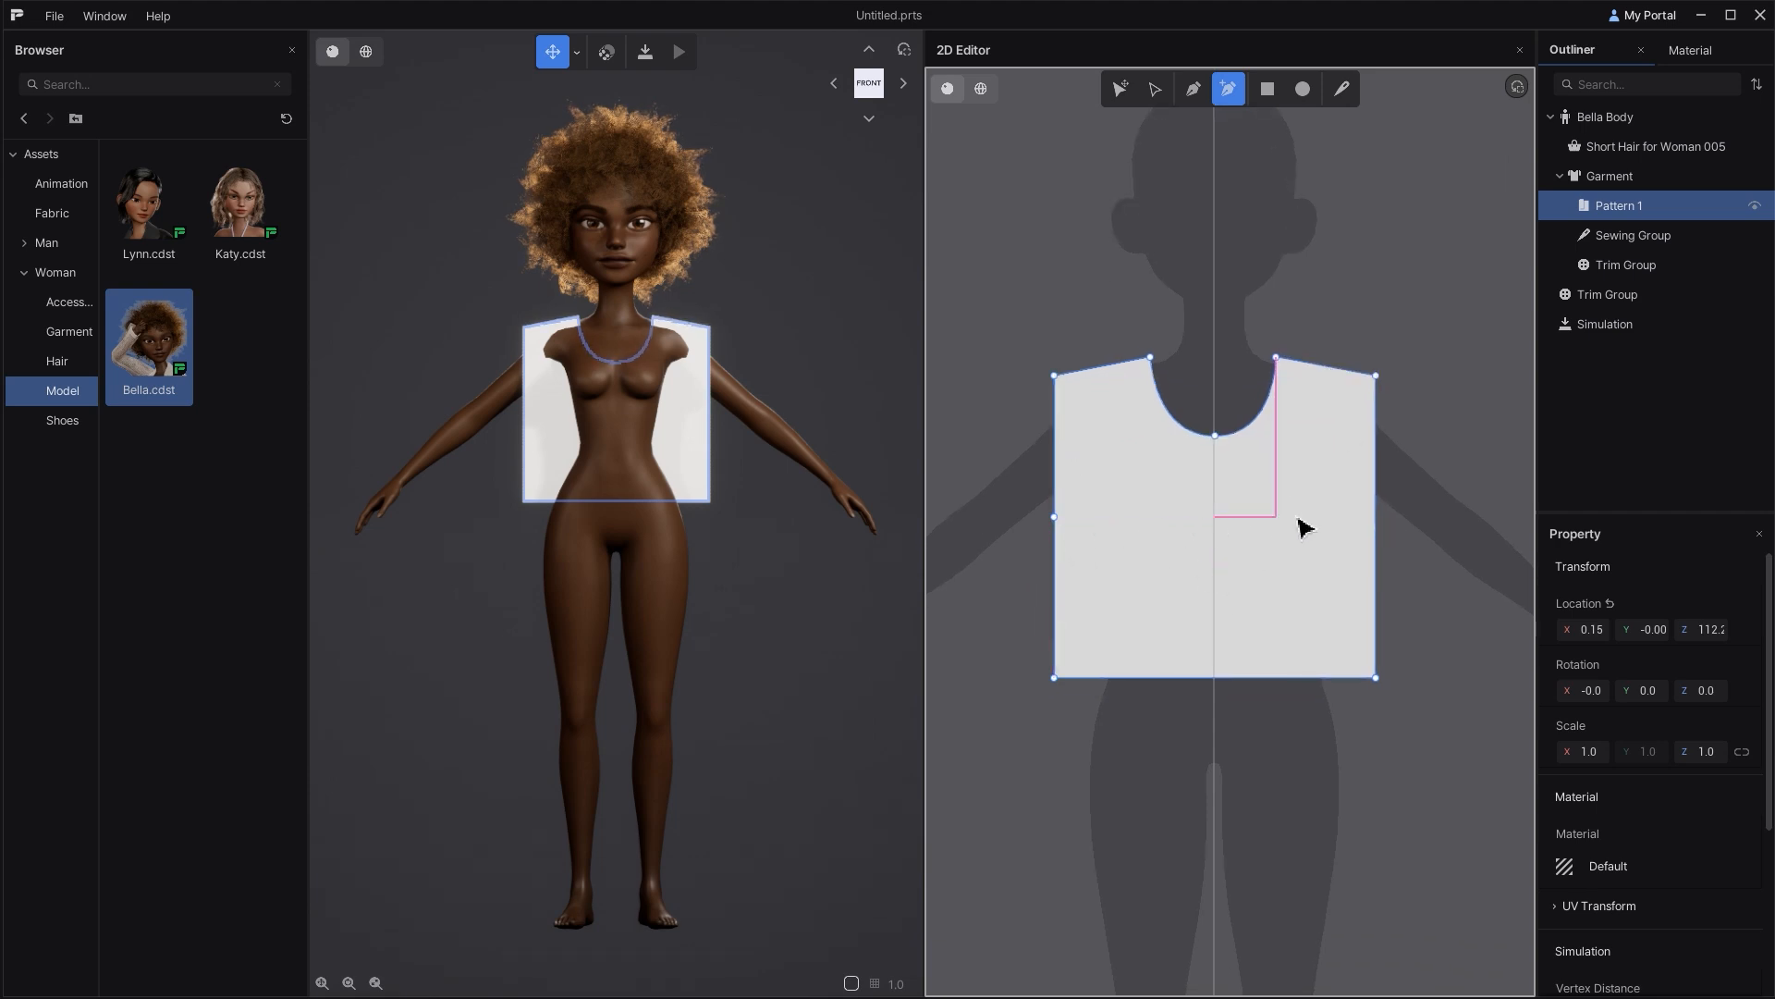
{"action": "left_click", "coordinate": [1376, 516]}
{"action": "scroll", "coordinate": [1236, 582], "scroll_direction": "down", "scroll_amount": 2}
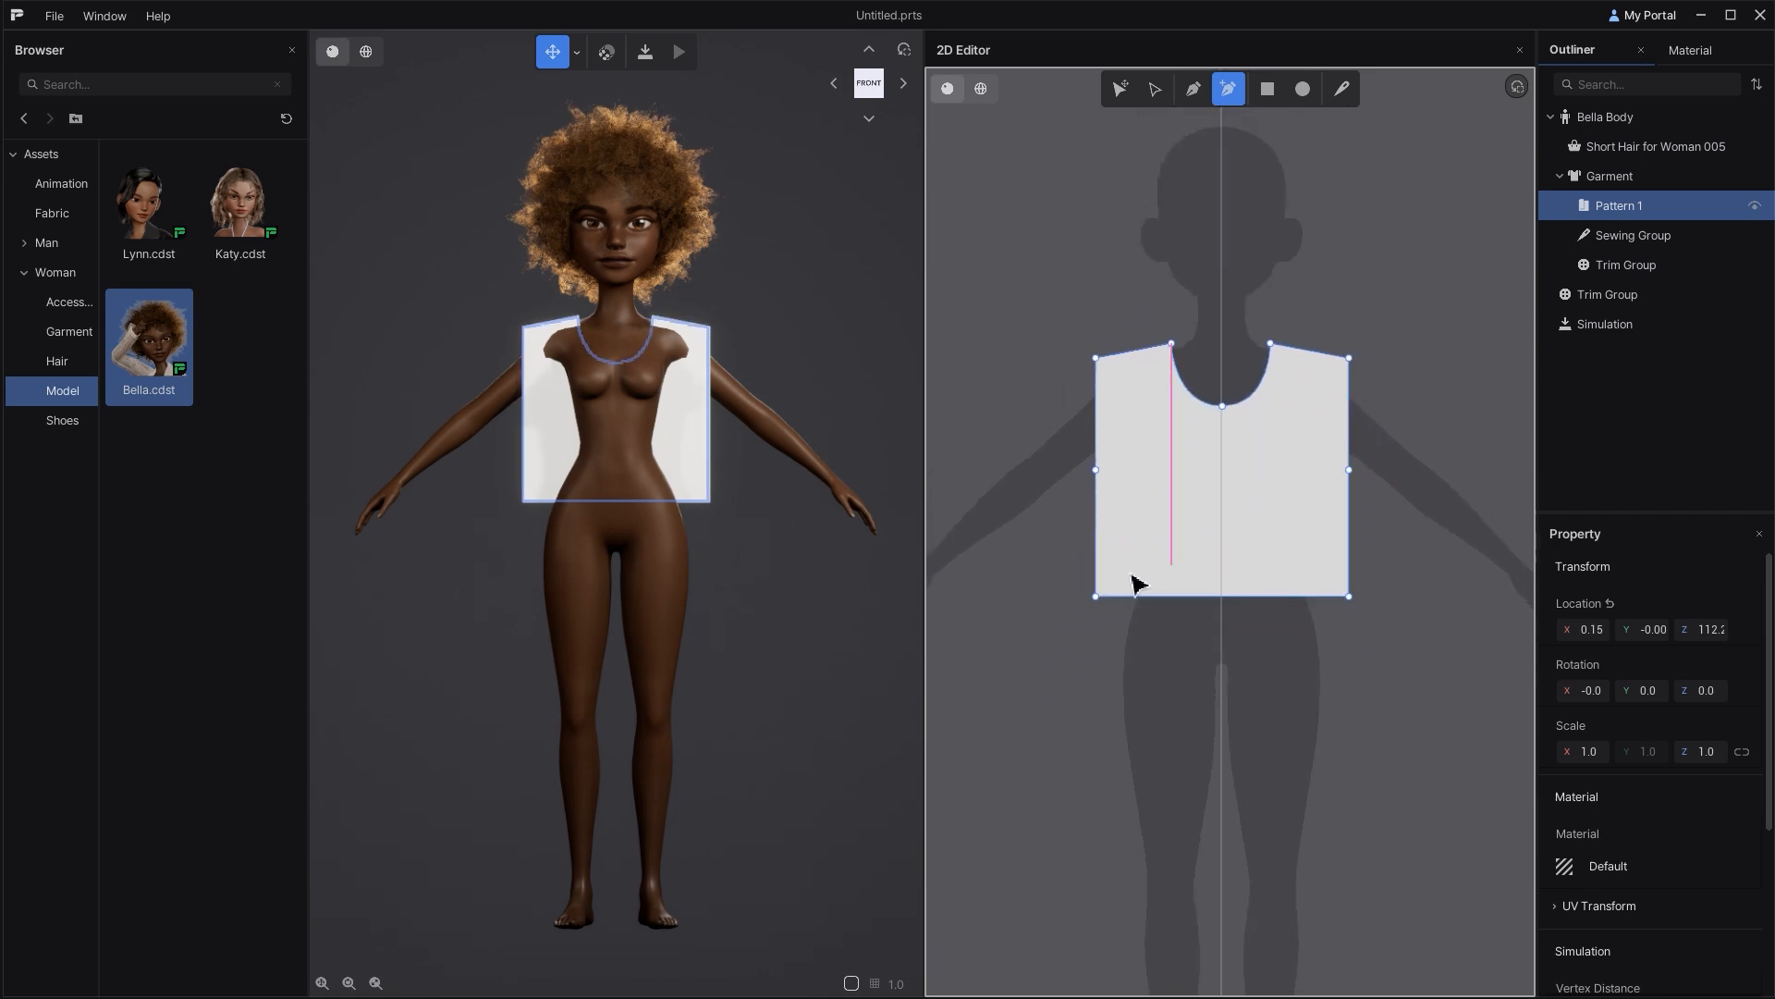
{"action": "left_click_drag", "start_coordinate": [1096, 597], "coordinate": [1055, 622]}
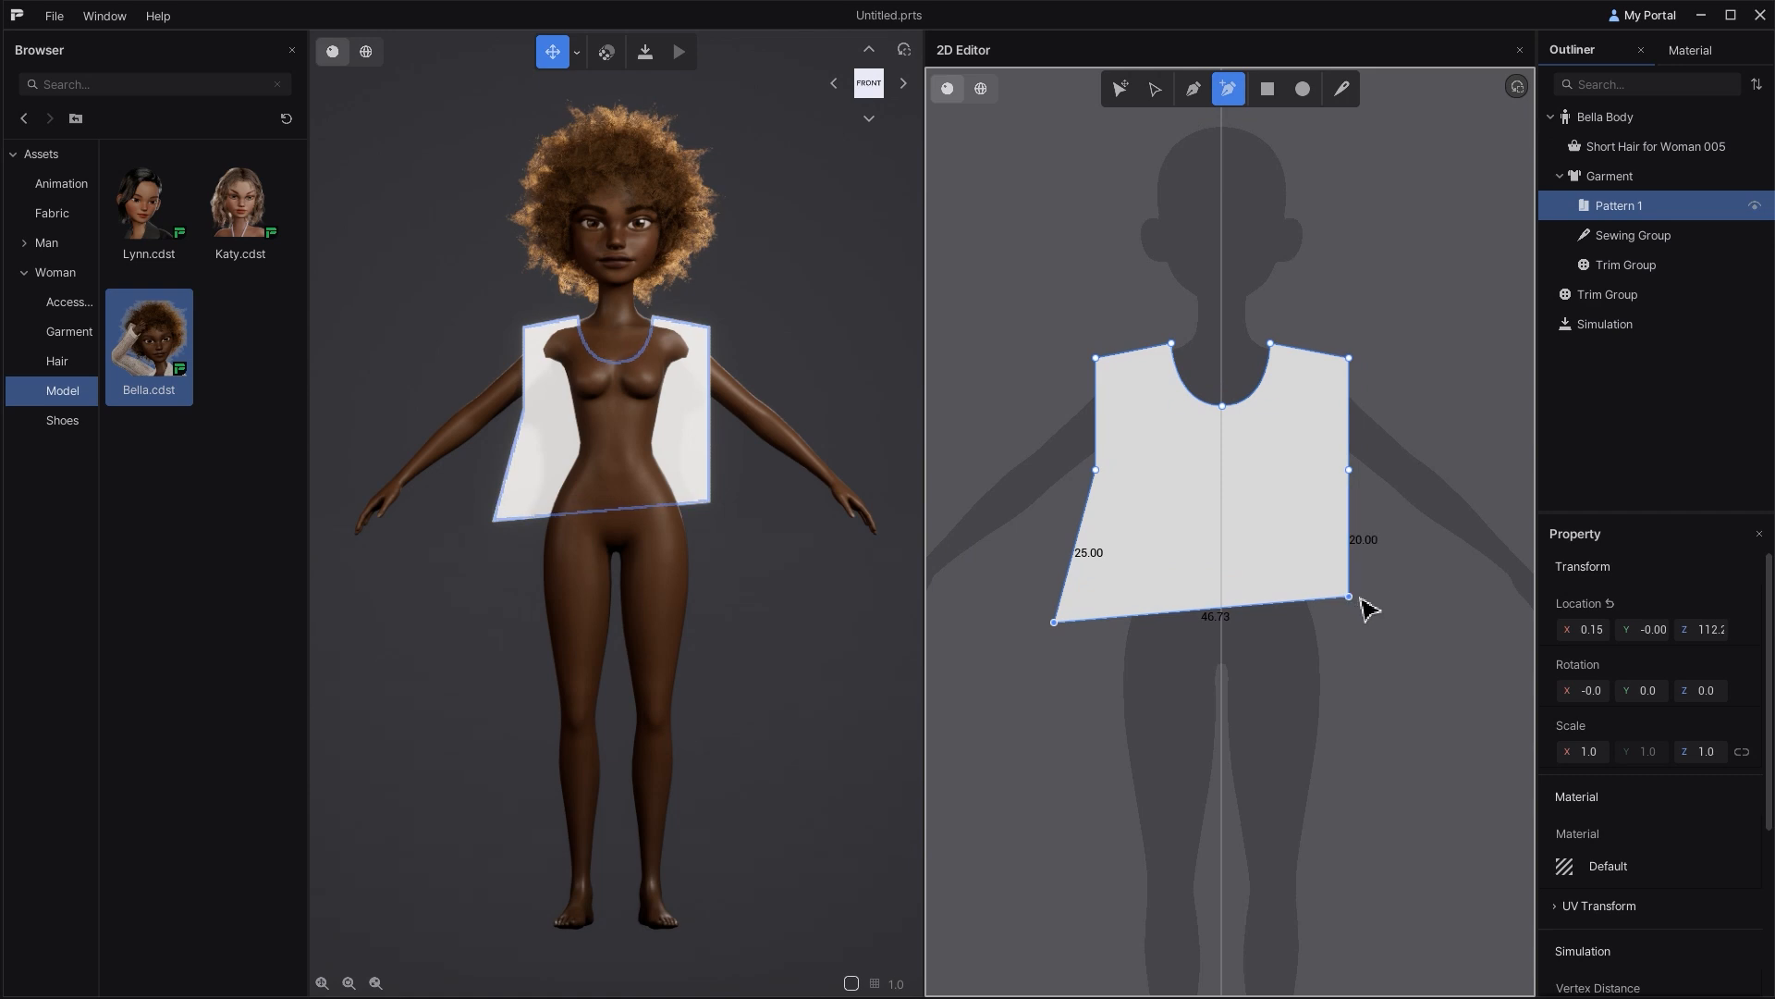
{"action": "left_click_drag", "start_coordinate": [1374, 589], "coordinate": [1374, 594]}
Step: Paste a copy of the bodice pattern beside the original
{"action": "middle_click_drag", "start_coordinate": [1350, 612], "coordinate": [1282, 633]}
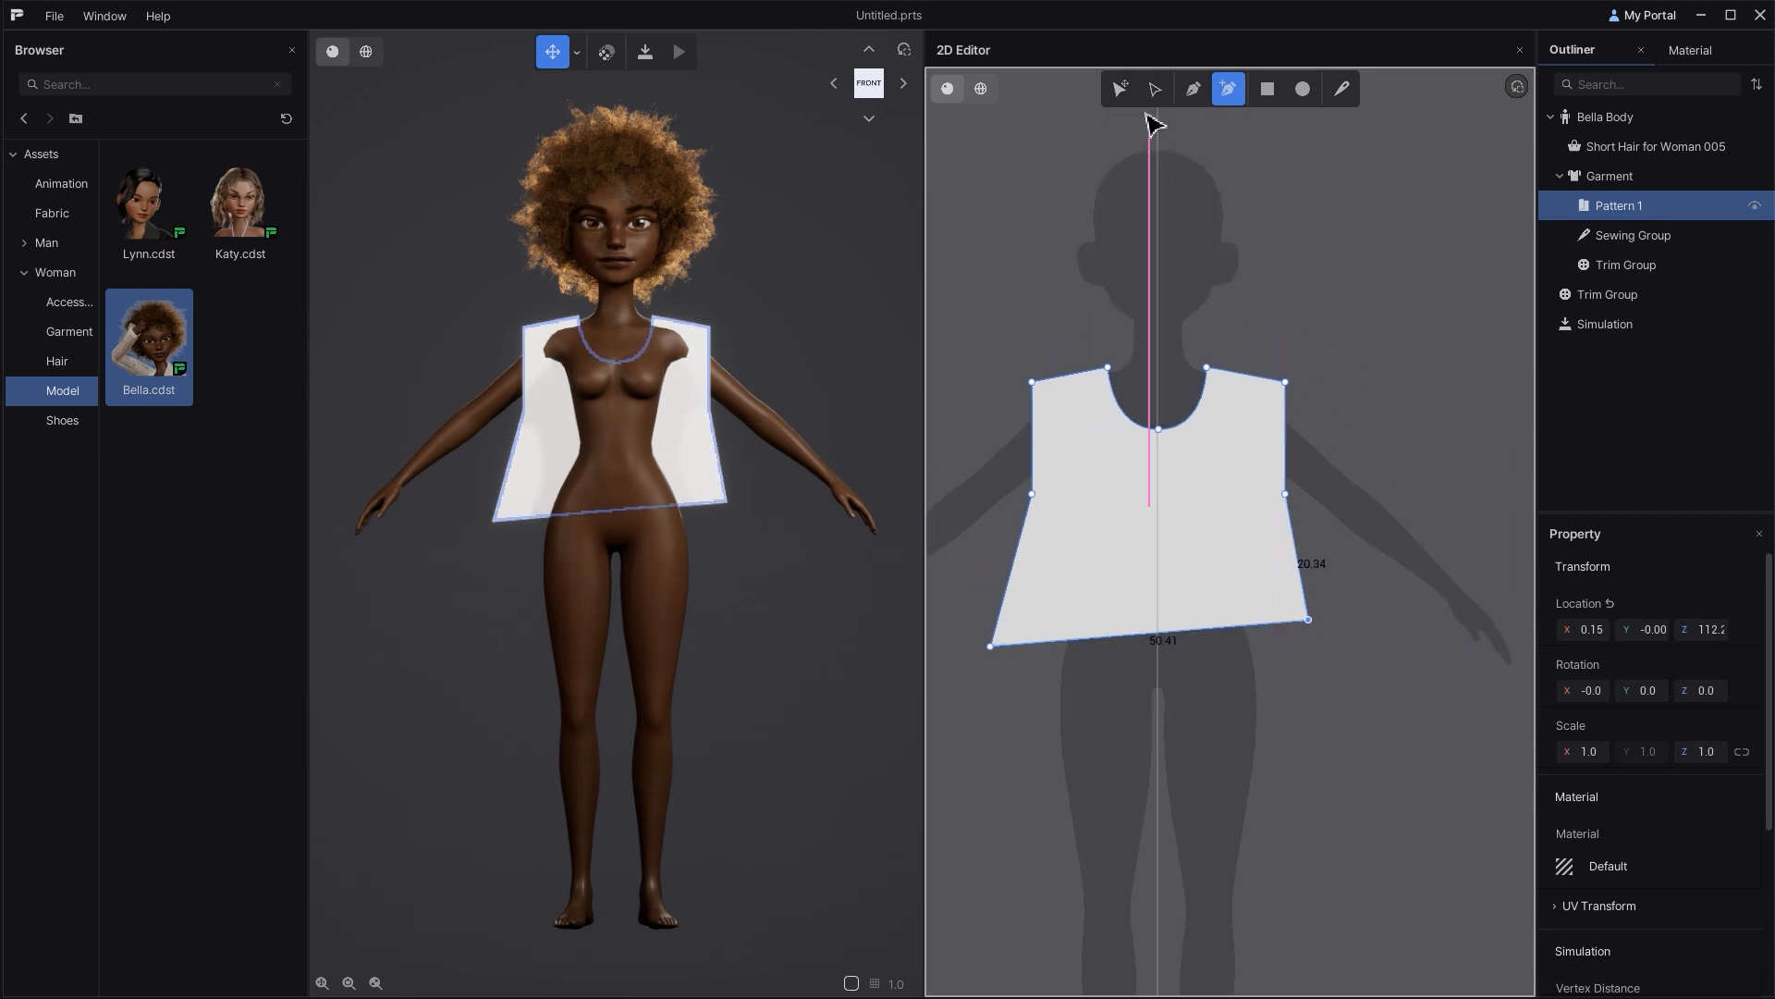
{"action": "left_click", "coordinate": [1119, 88]}
{"action": "key", "text": "ctrl+v"}
{"action": "middle_click_drag", "start_coordinate": [1288, 553], "coordinate": [1120, 551]}
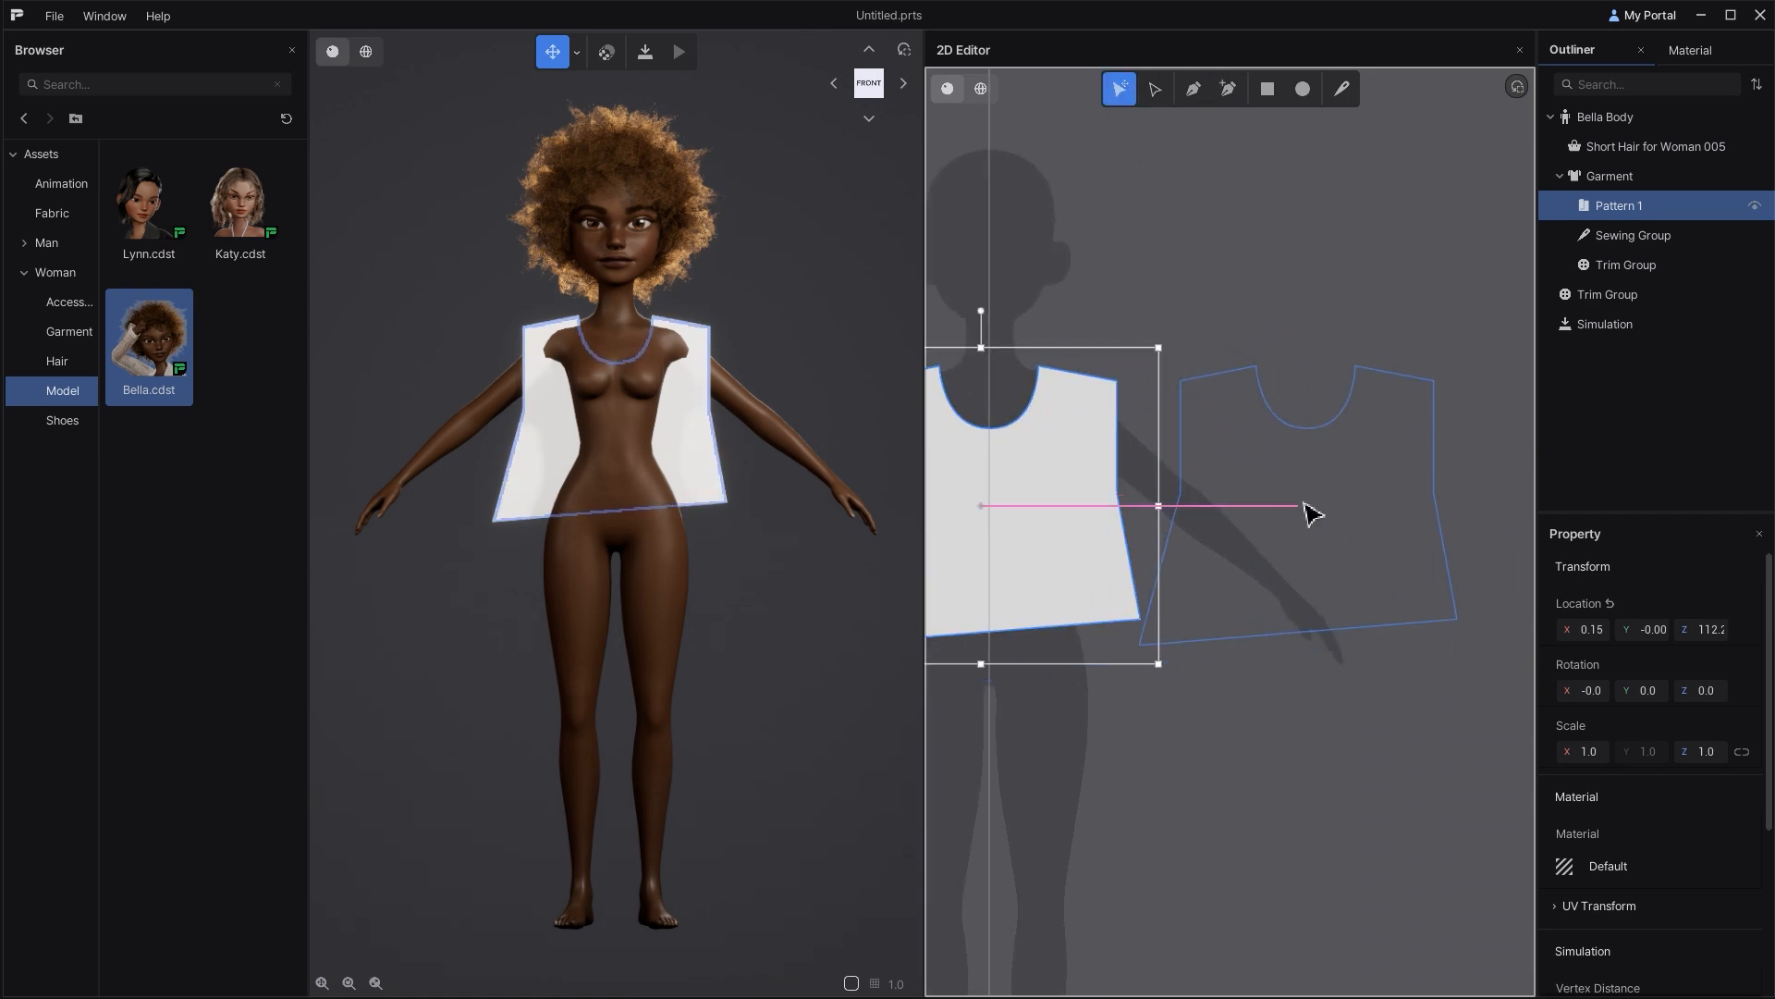
{"action": "left_click", "coordinate": [1299, 493]}
Step: Flip the copied bodice pattern horizontally and move it slightly away from the front piece
{"action": "right_click", "coordinate": [1304, 504]}
{"action": "mouse_move", "coordinate": [1359, 584]}
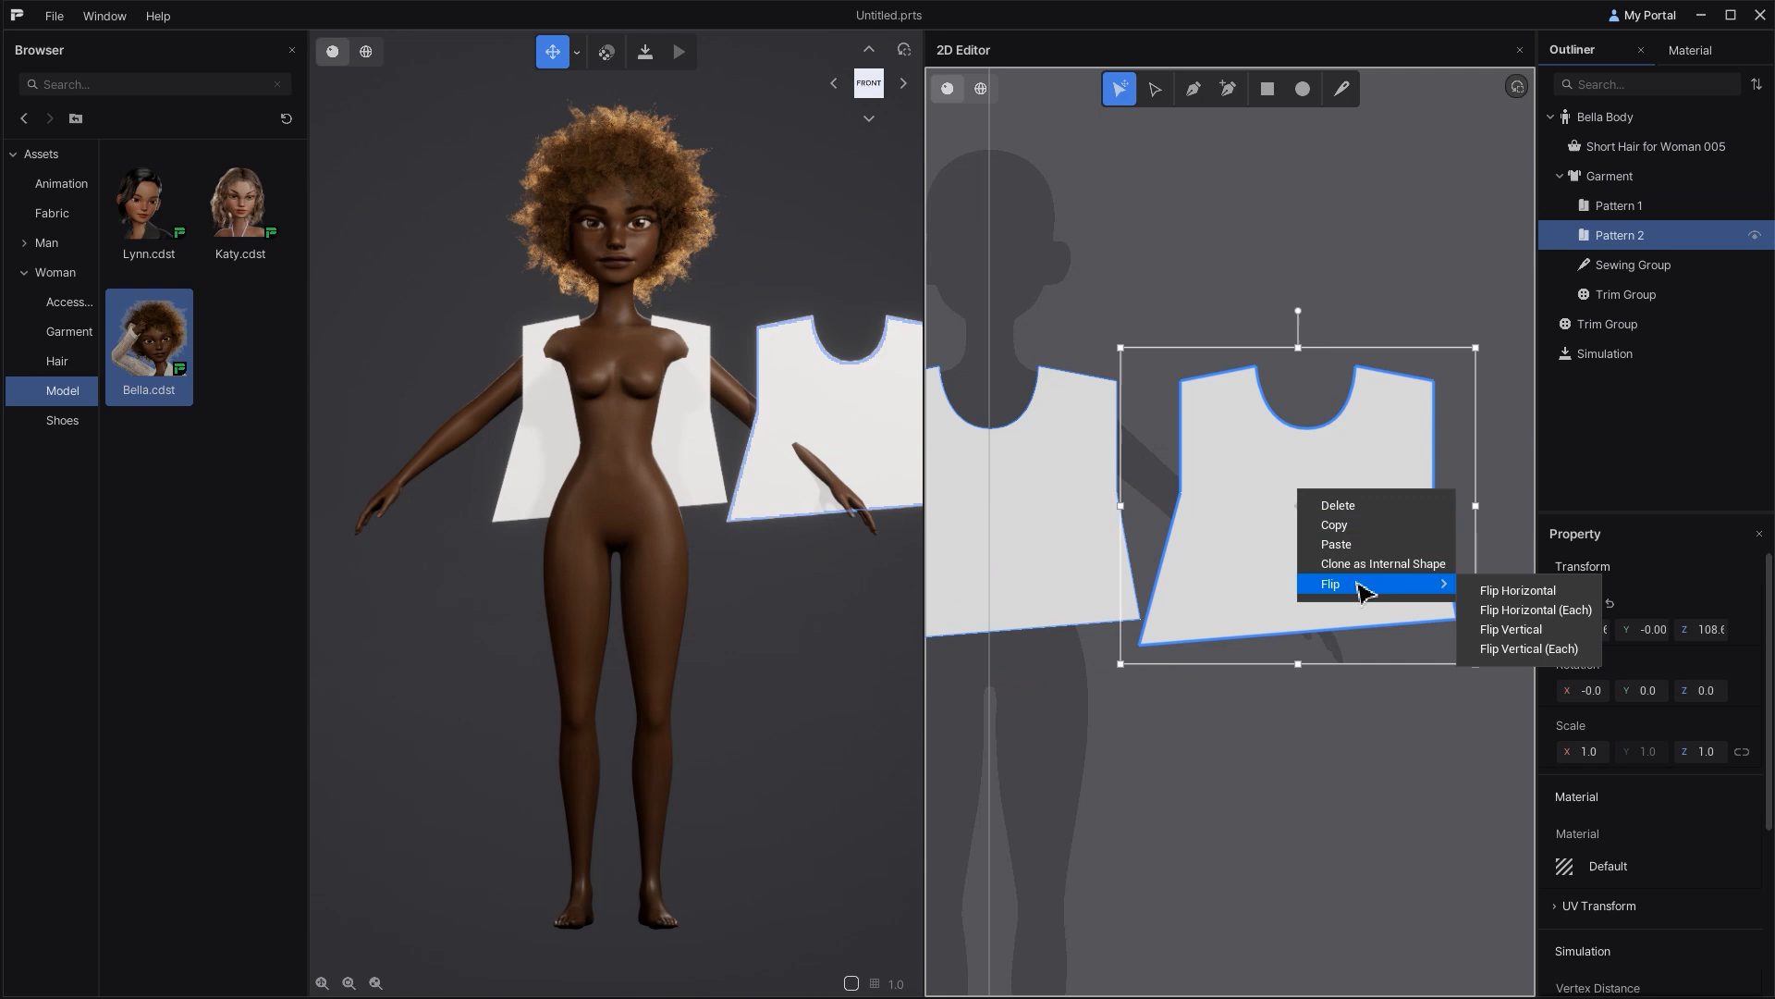
{"action": "left_click", "coordinate": [1500, 588]}
{"action": "scroll", "coordinate": [1311, 567], "scroll_direction": "down", "scroll_amount": 2}
{"action": "middle_click_drag", "start_coordinate": [1269, 571], "coordinate": [1318, 554]}
{"action": "left_click_drag", "start_coordinate": [1337, 516], "coordinate": [1369, 475]}
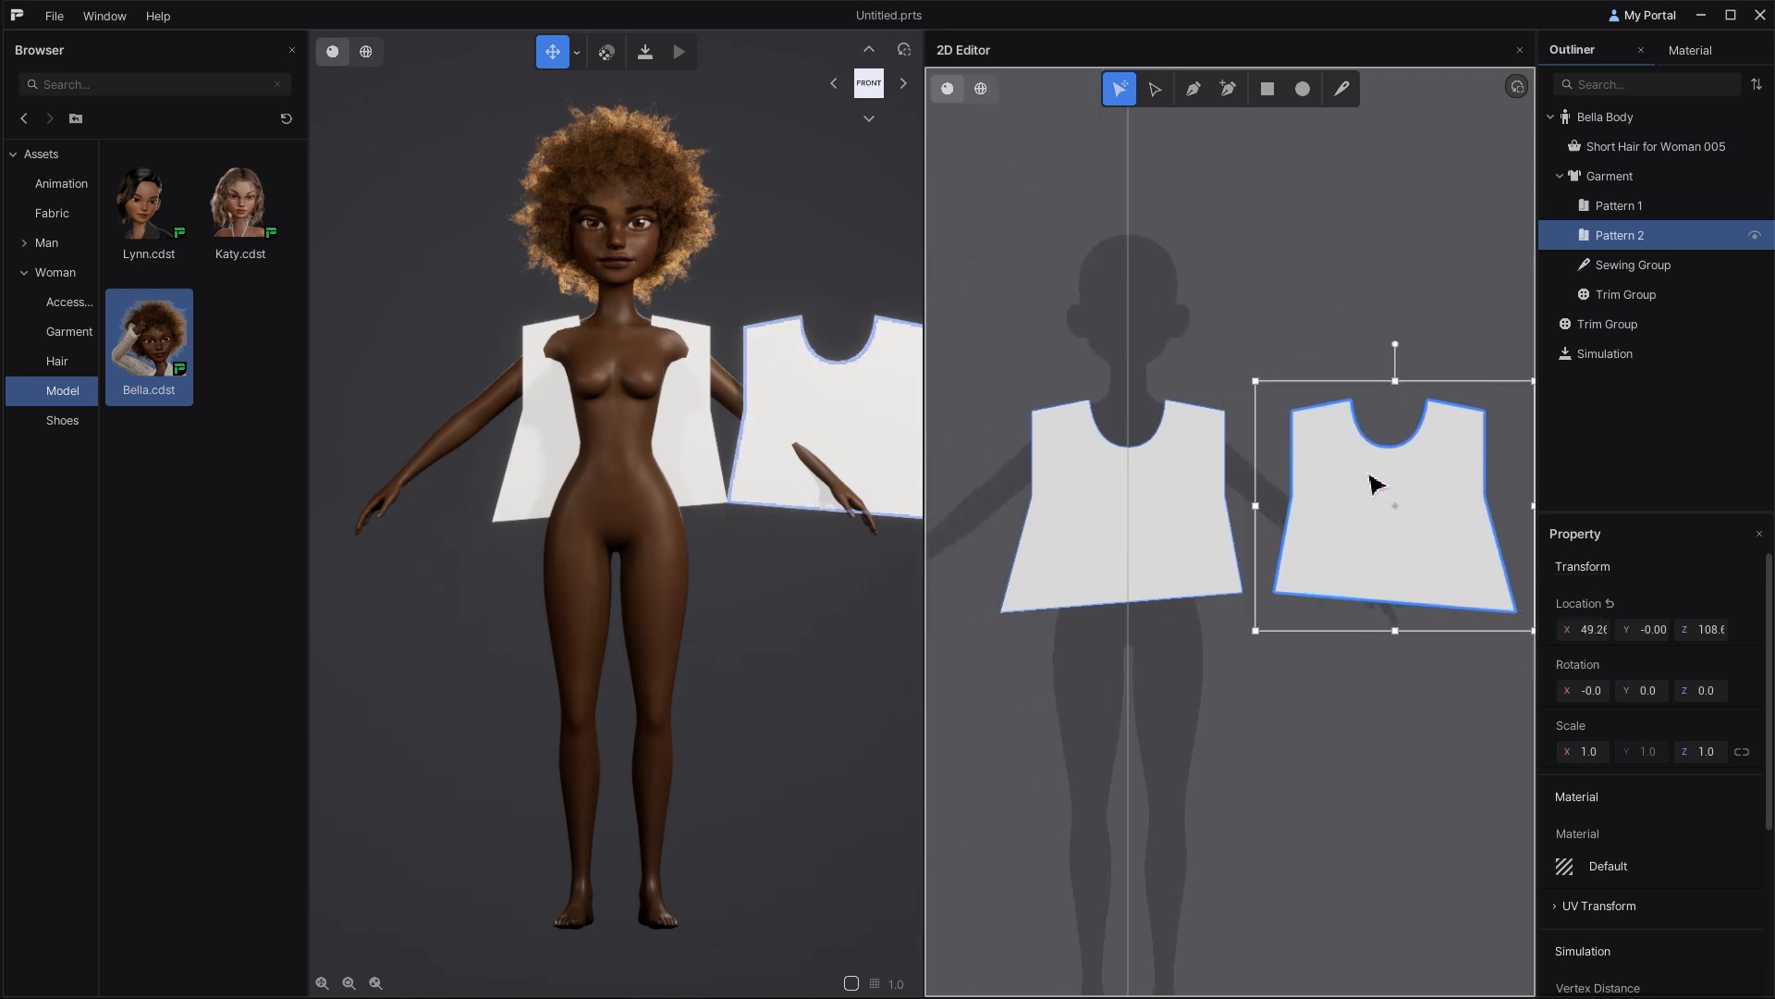
Step: Show the avatar's arrangement points and place the original bodice pattern on the front of the torso
{"action": "left_click", "coordinate": [608, 51]}
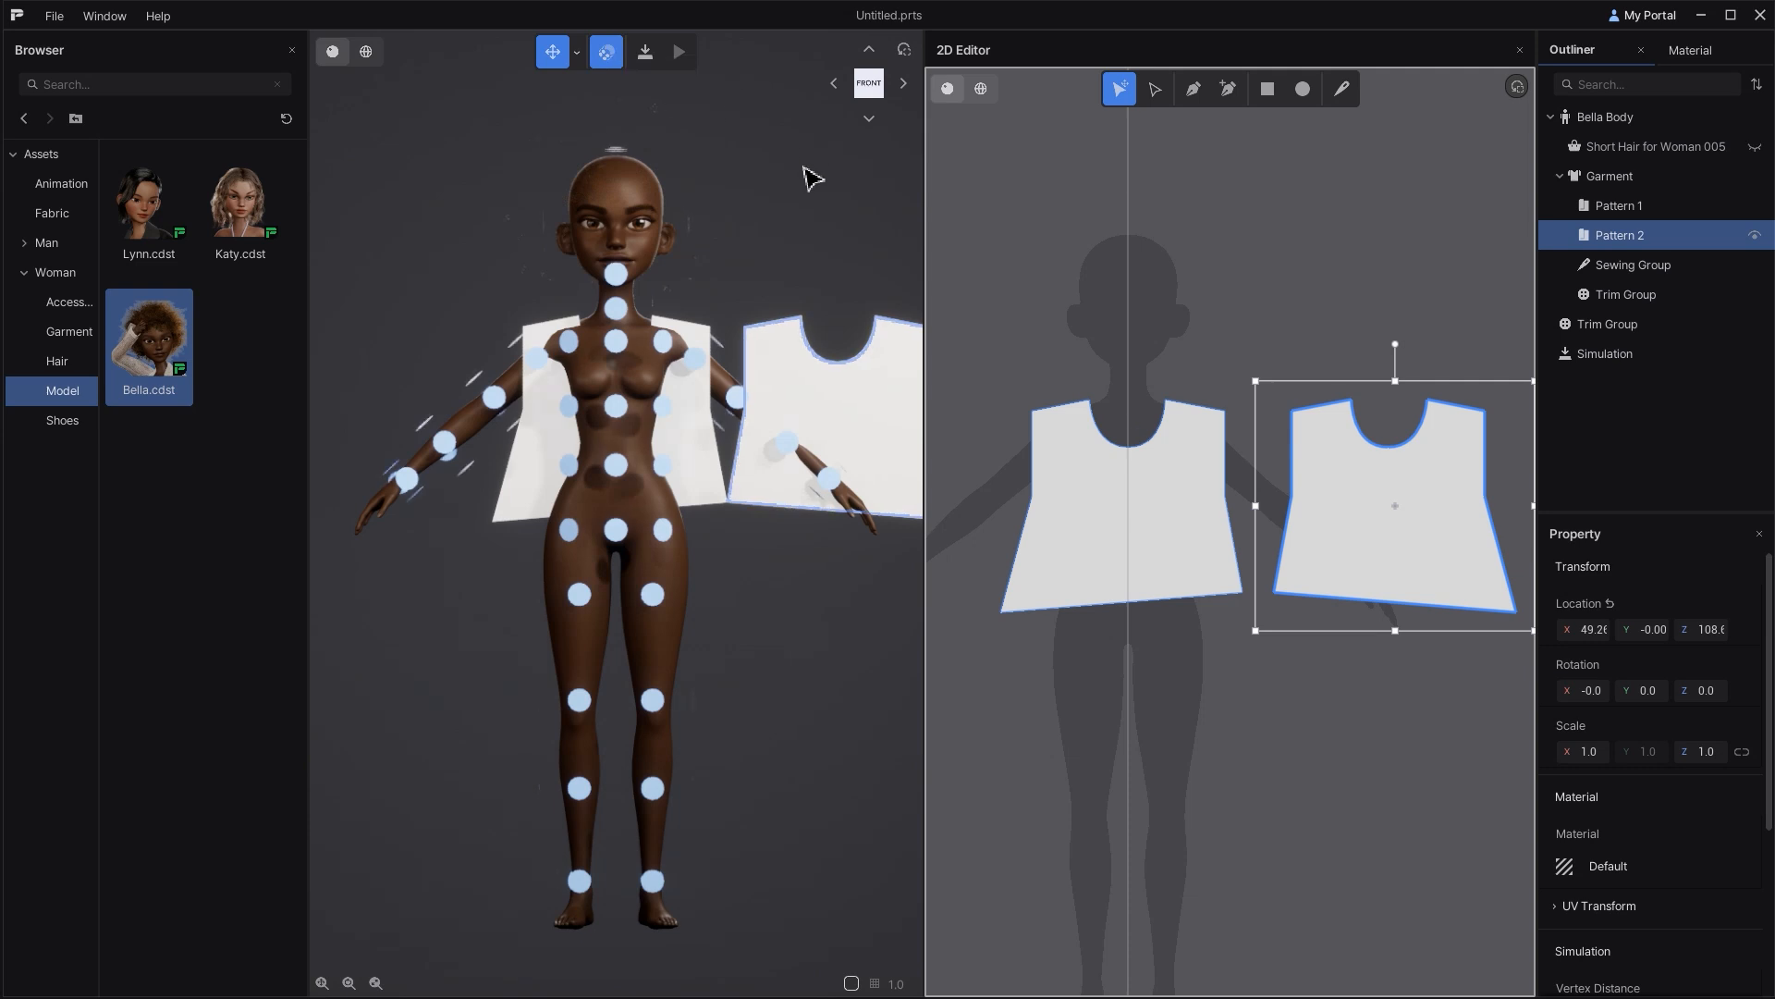
{"action": "left_click_drag", "start_coordinate": [689, 407], "coordinate": [869, 471]}
{"action": "left_click", "coordinate": [624, 414]}
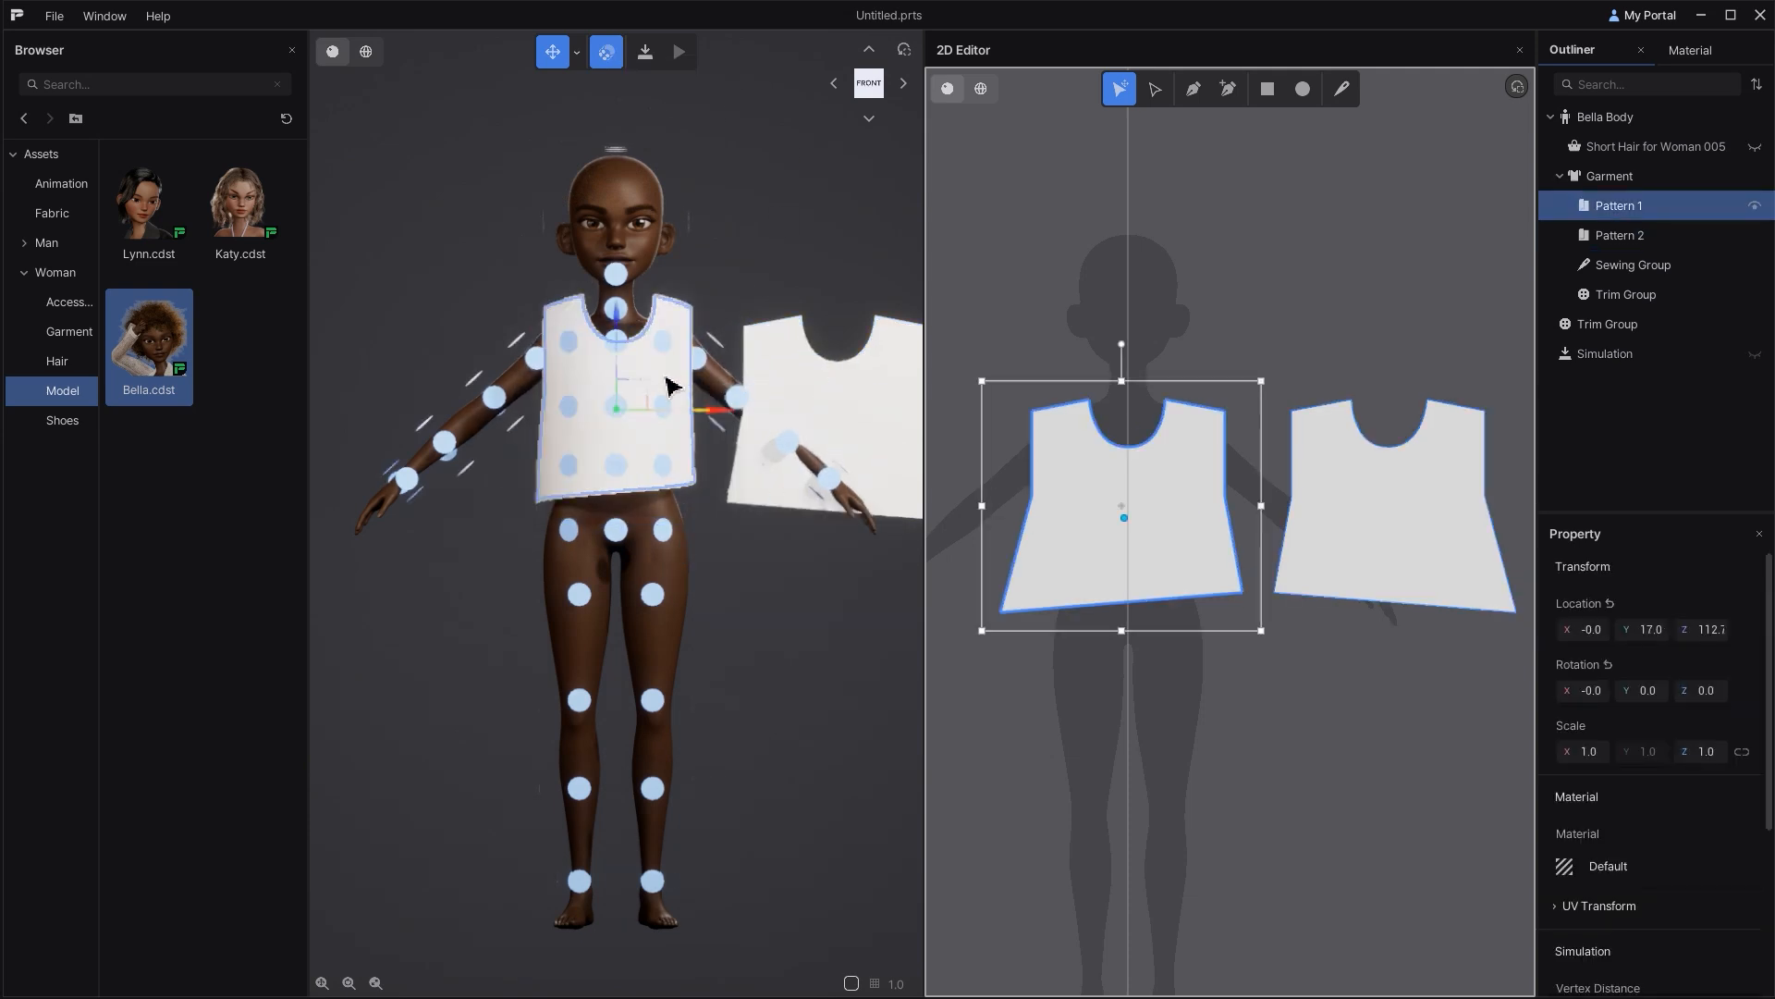
Step: Place the copied bodice pattern on the avatar's back, then reset the view and hide the arrangement points
{"action": "left_click", "coordinate": [903, 84]}
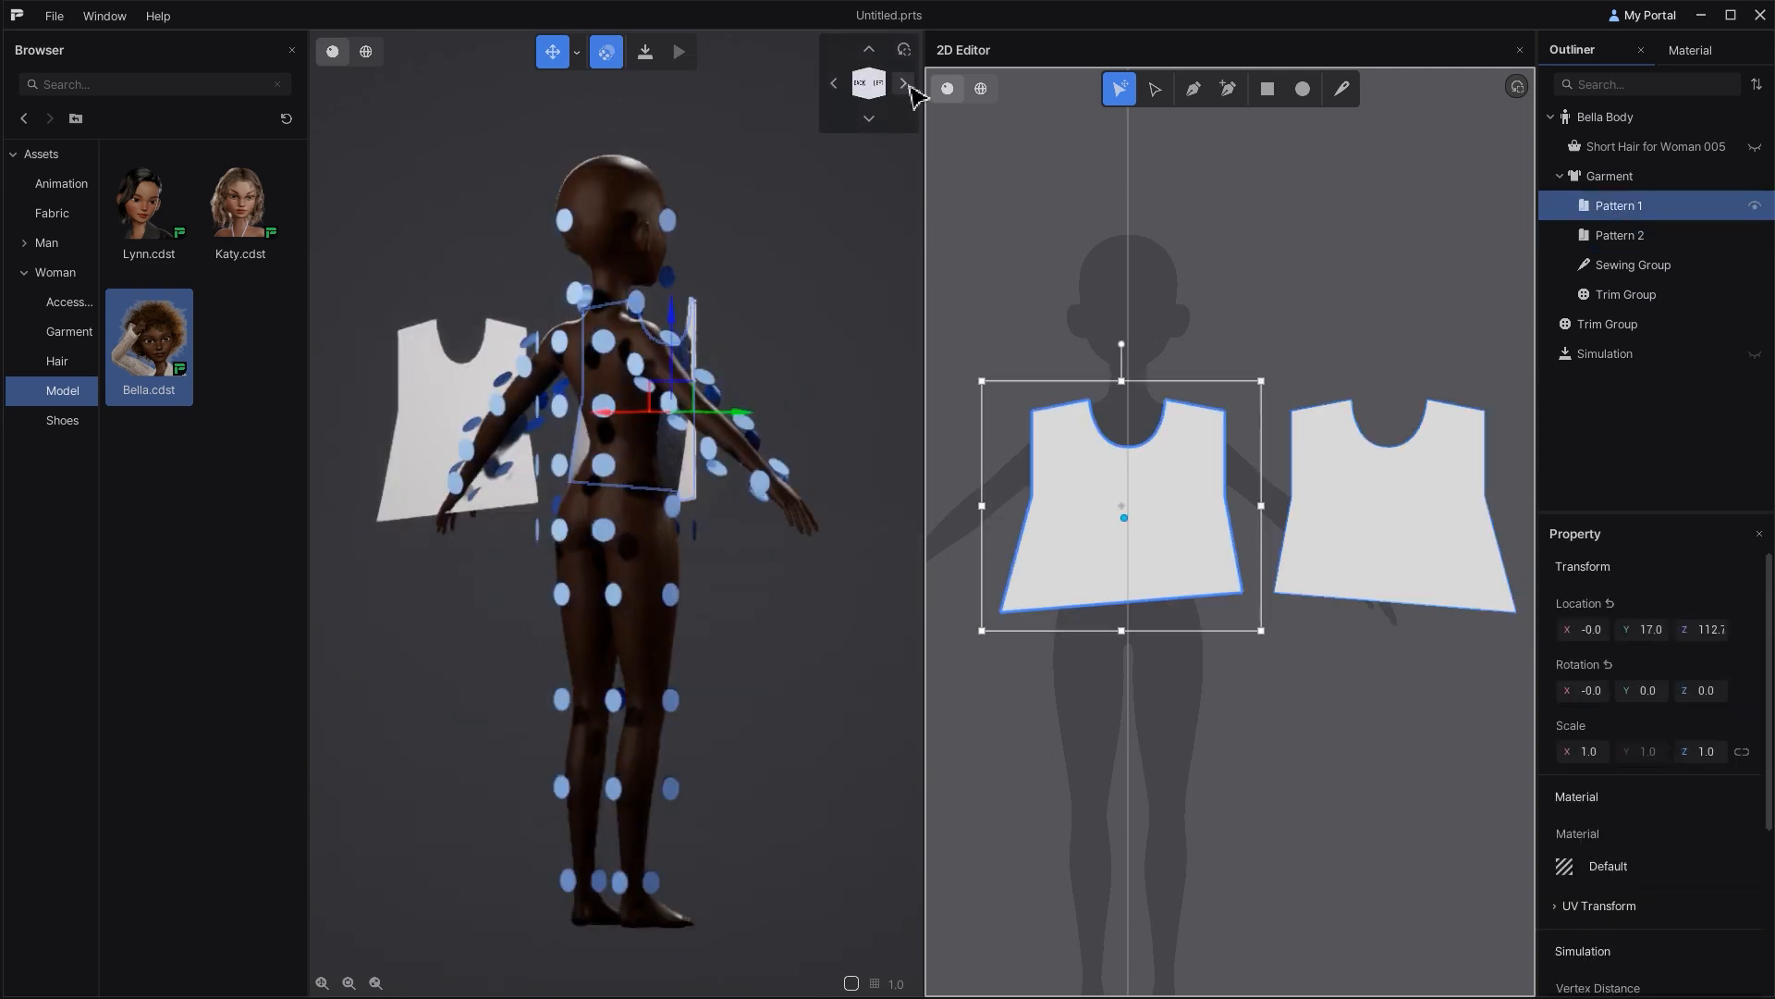
{"action": "left_click", "coordinate": [427, 398]}
{"action": "left_click", "coordinate": [619, 418]}
{"action": "key", "text": "Escape"}
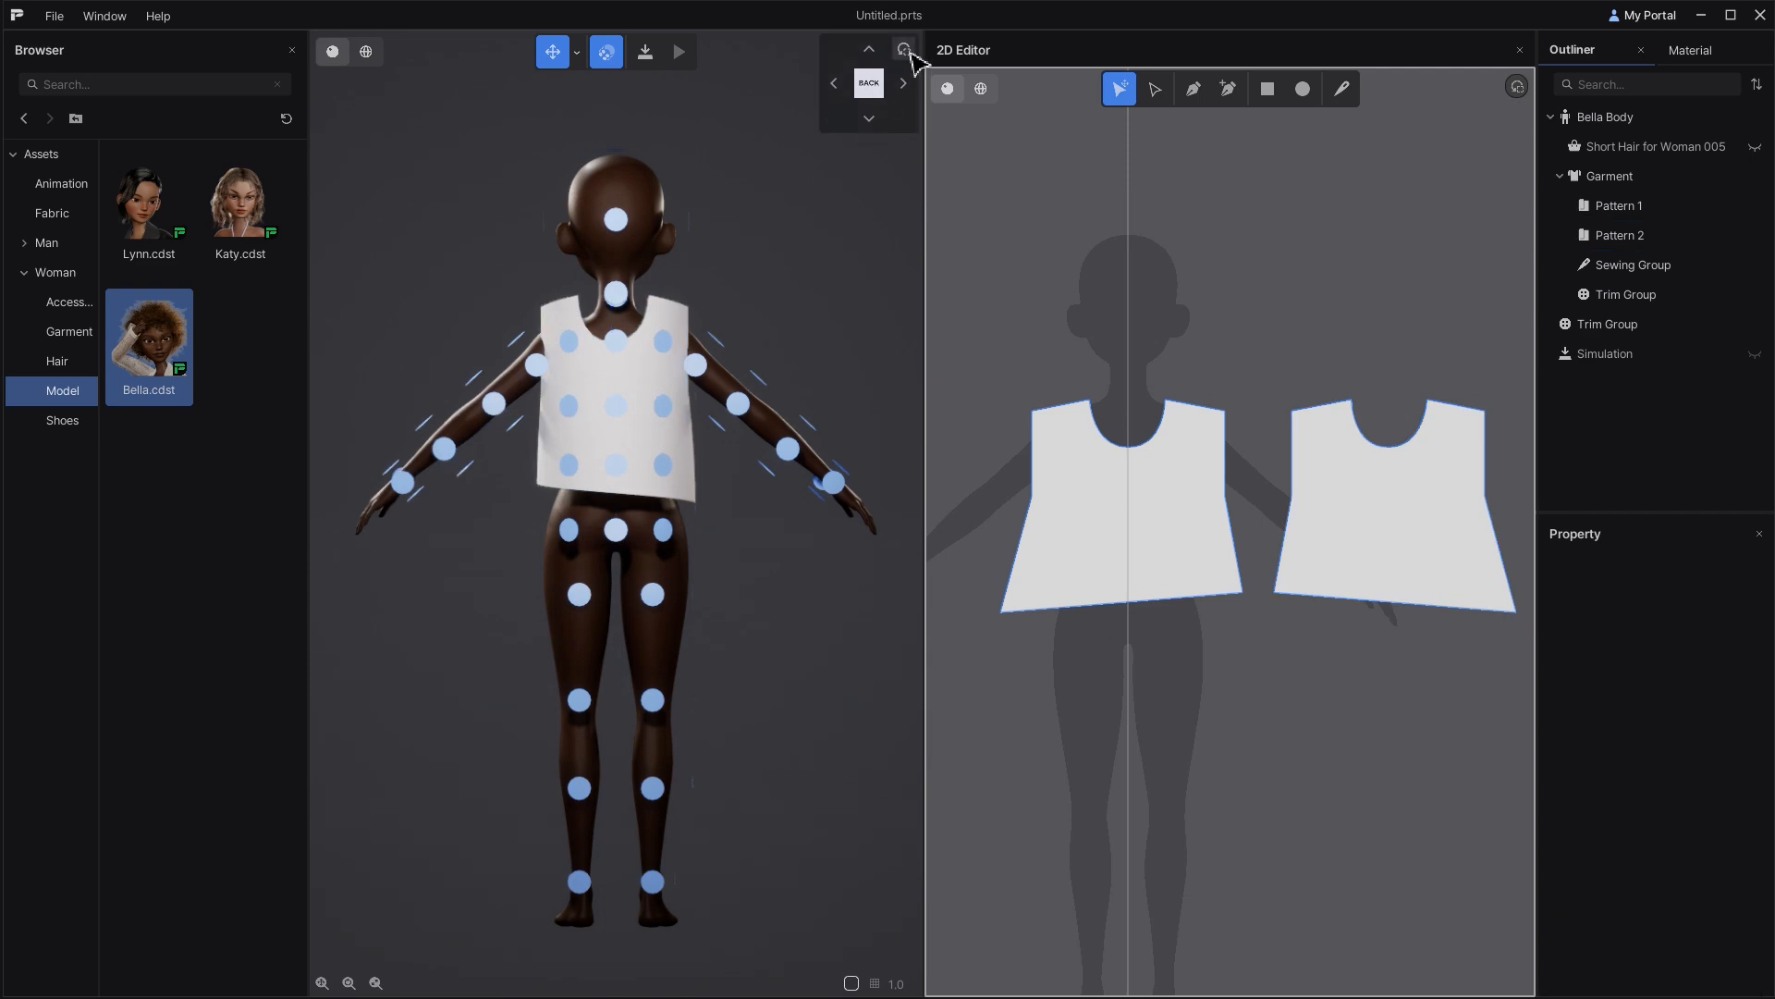
{"action": "left_click", "coordinate": [906, 52]}
{"action": "left_click", "coordinate": [607, 52]}
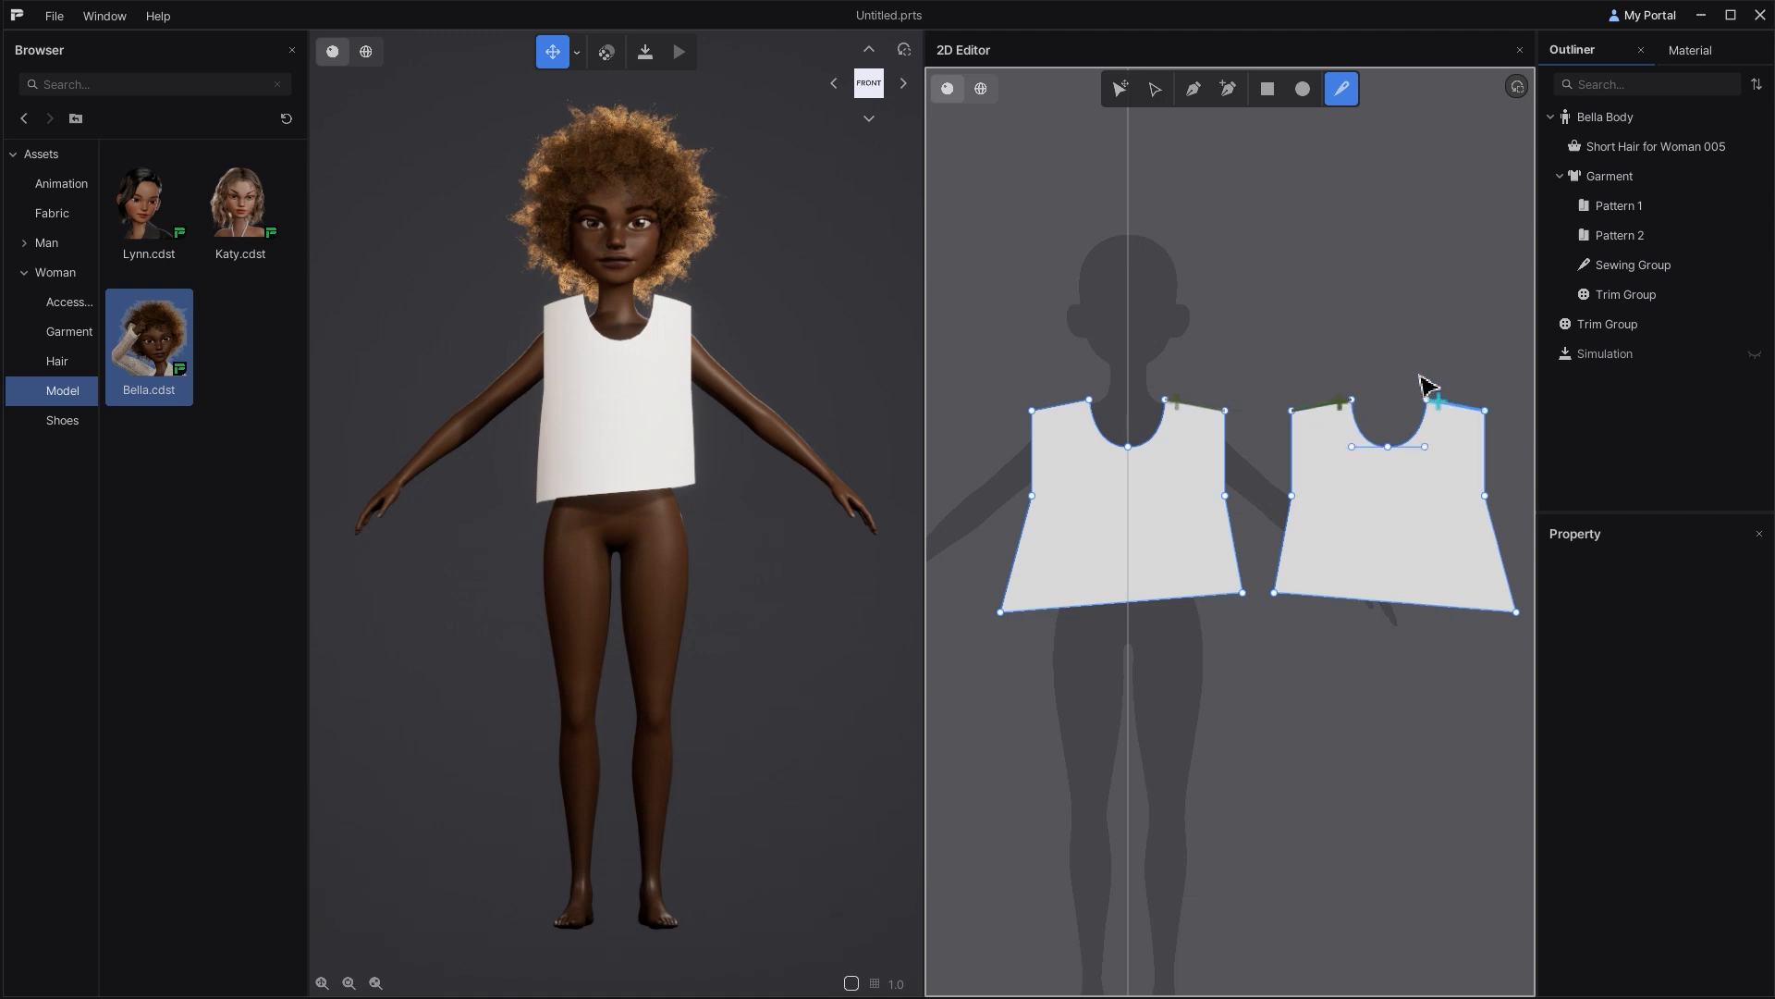
Step: Sew the front and back bodice pieces together at the second shoulder and along both flared side edges
{"action": "left_click", "coordinate": [1080, 408]}
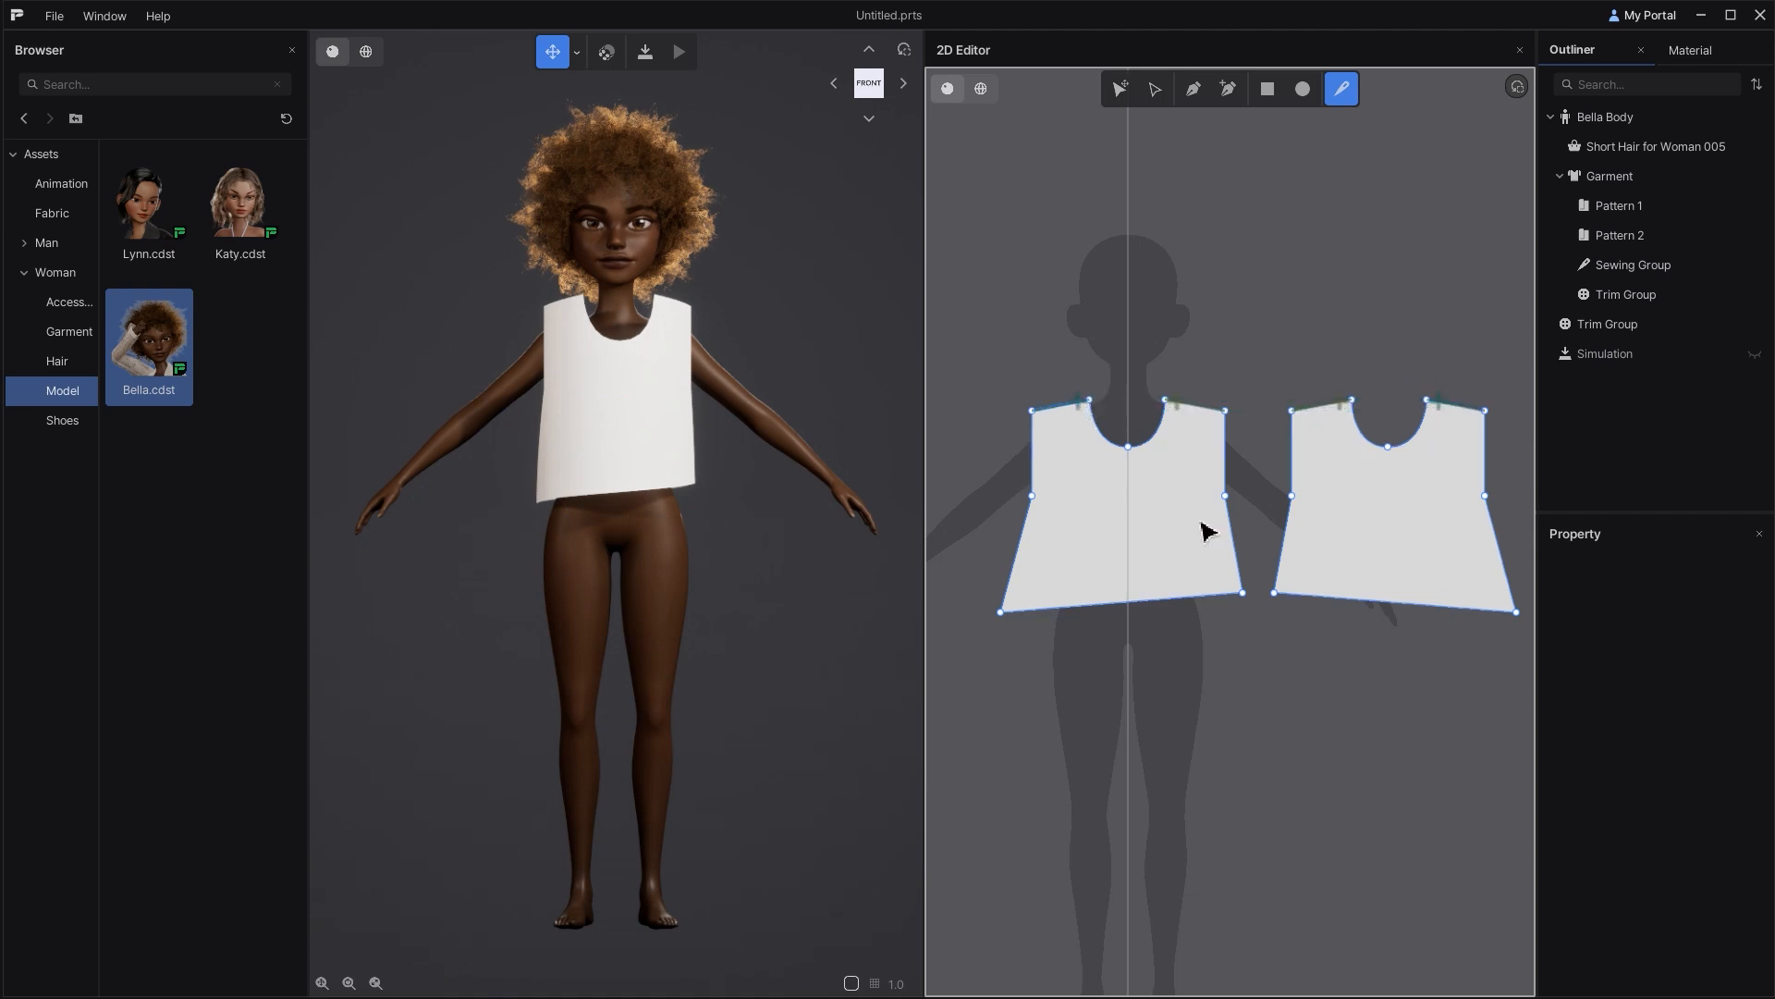
{"action": "left_click", "coordinate": [1291, 541]}
{"action": "left_click", "coordinate": [1026, 523]}
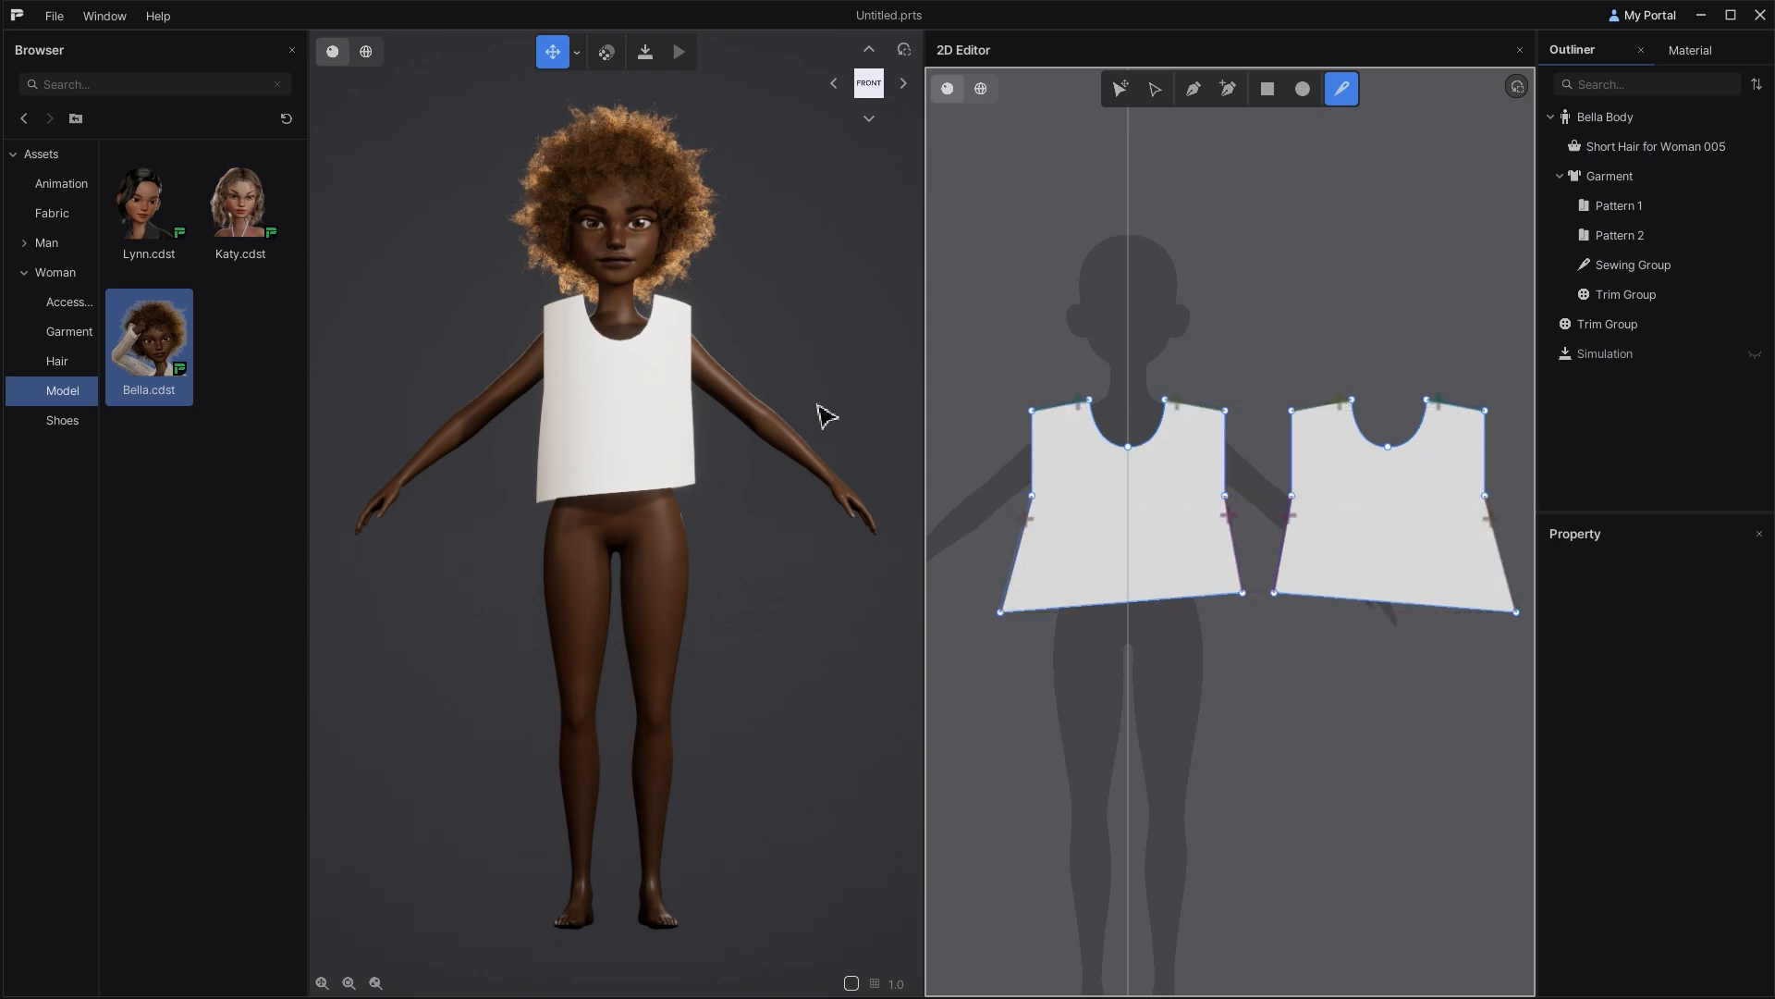
Step: Simulate the sewn bodice so that it drapes on the avatar
{"action": "left_click", "coordinate": [646, 53]}
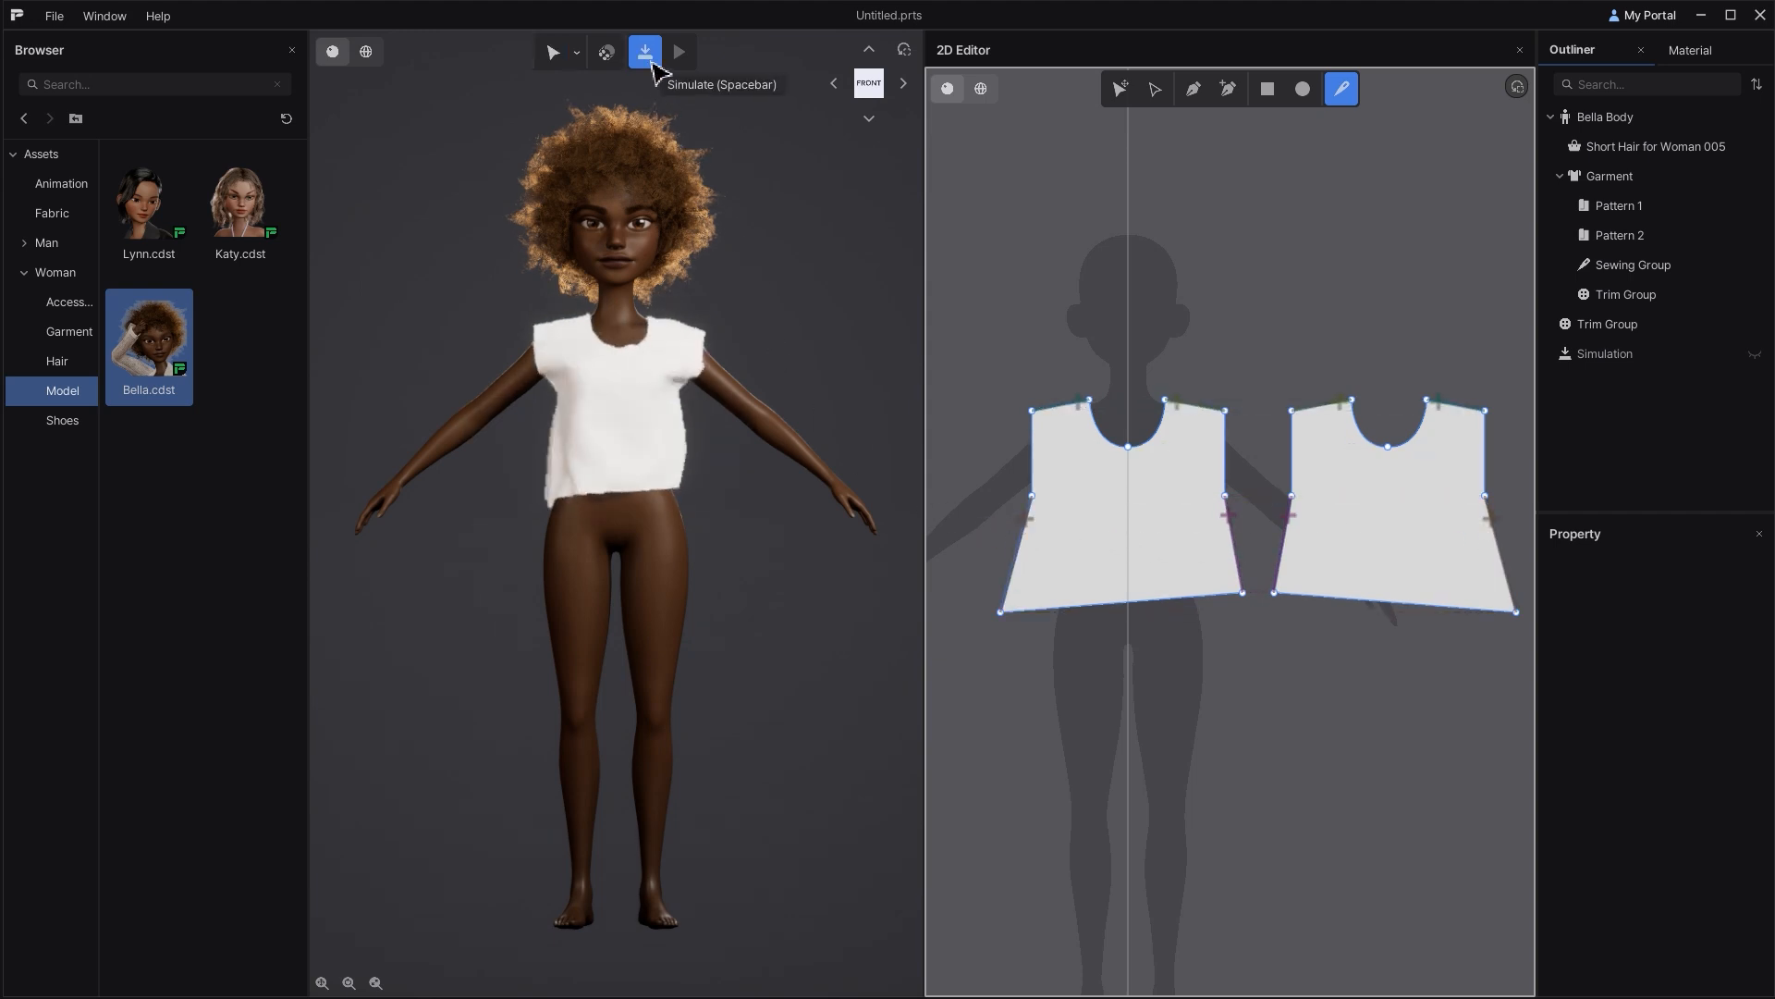
{"action": "scroll", "coordinate": [567, 459], "scroll_direction": "up", "scroll_amount": 3}
{"action": "left_click", "coordinate": [508, 460]}
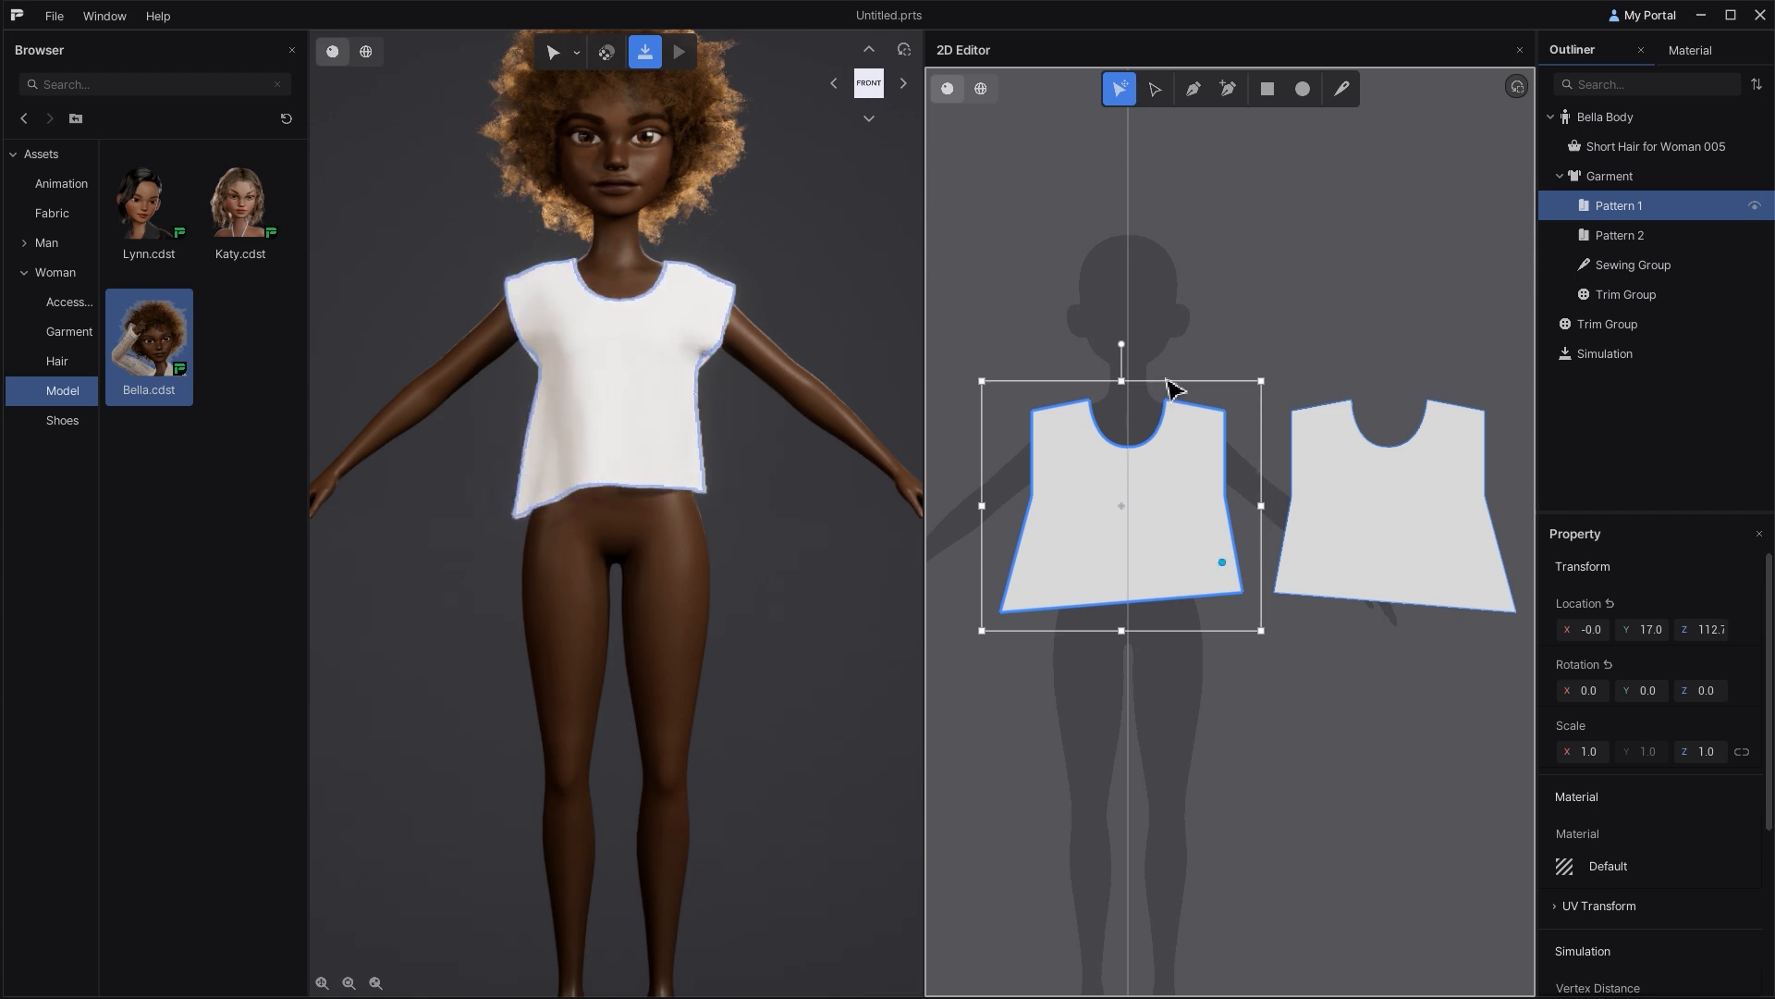
Step: Draw a wide rectangular pattern about 86 by 23 below the front bodice piece
{"action": "middle_click_drag", "start_coordinate": [1172, 376], "coordinate": [1219, 349]}
{"action": "scroll", "coordinate": [1220, 356], "scroll_direction": "down", "scroll_amount": 3}
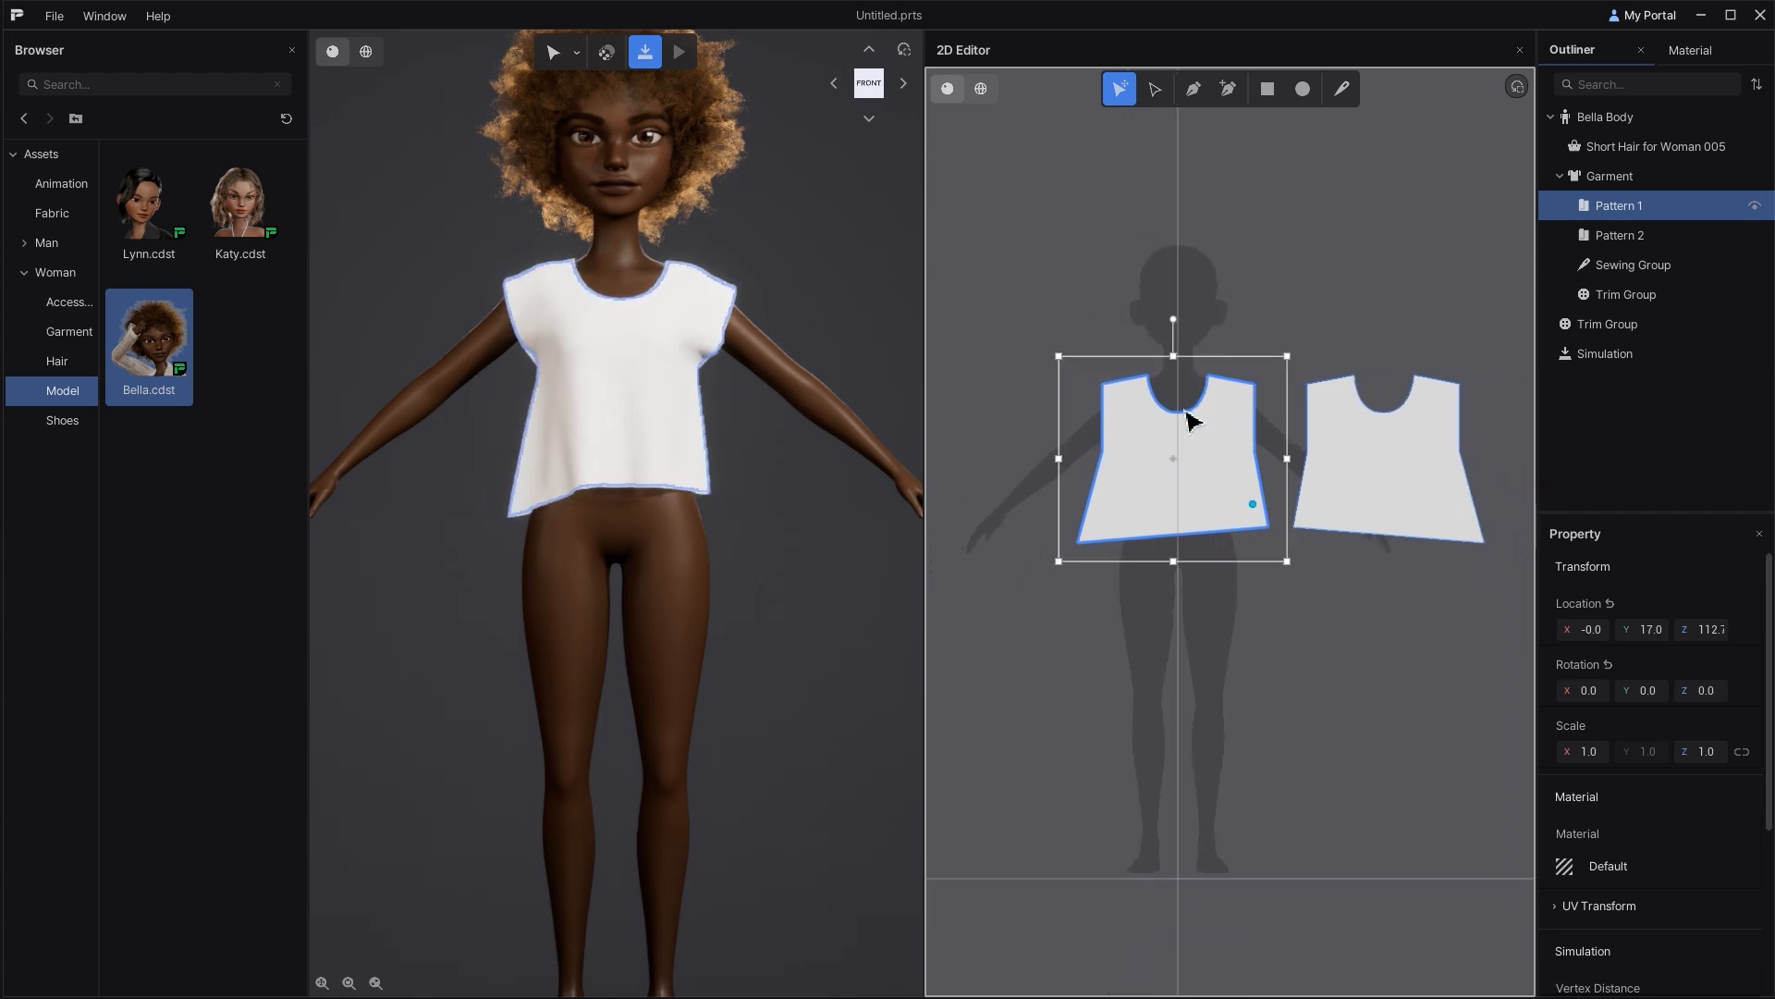
{"action": "left_click", "coordinate": [1268, 89]}
{"action": "left_click_drag", "start_coordinate": [997, 575], "coordinate": [1297, 659]}
Step: Sew the front bodice's bottom edge to the upper edge of the wide rectangle
{"action": "middle_click_drag", "start_coordinate": [1248, 624], "coordinate": [1295, 622]}
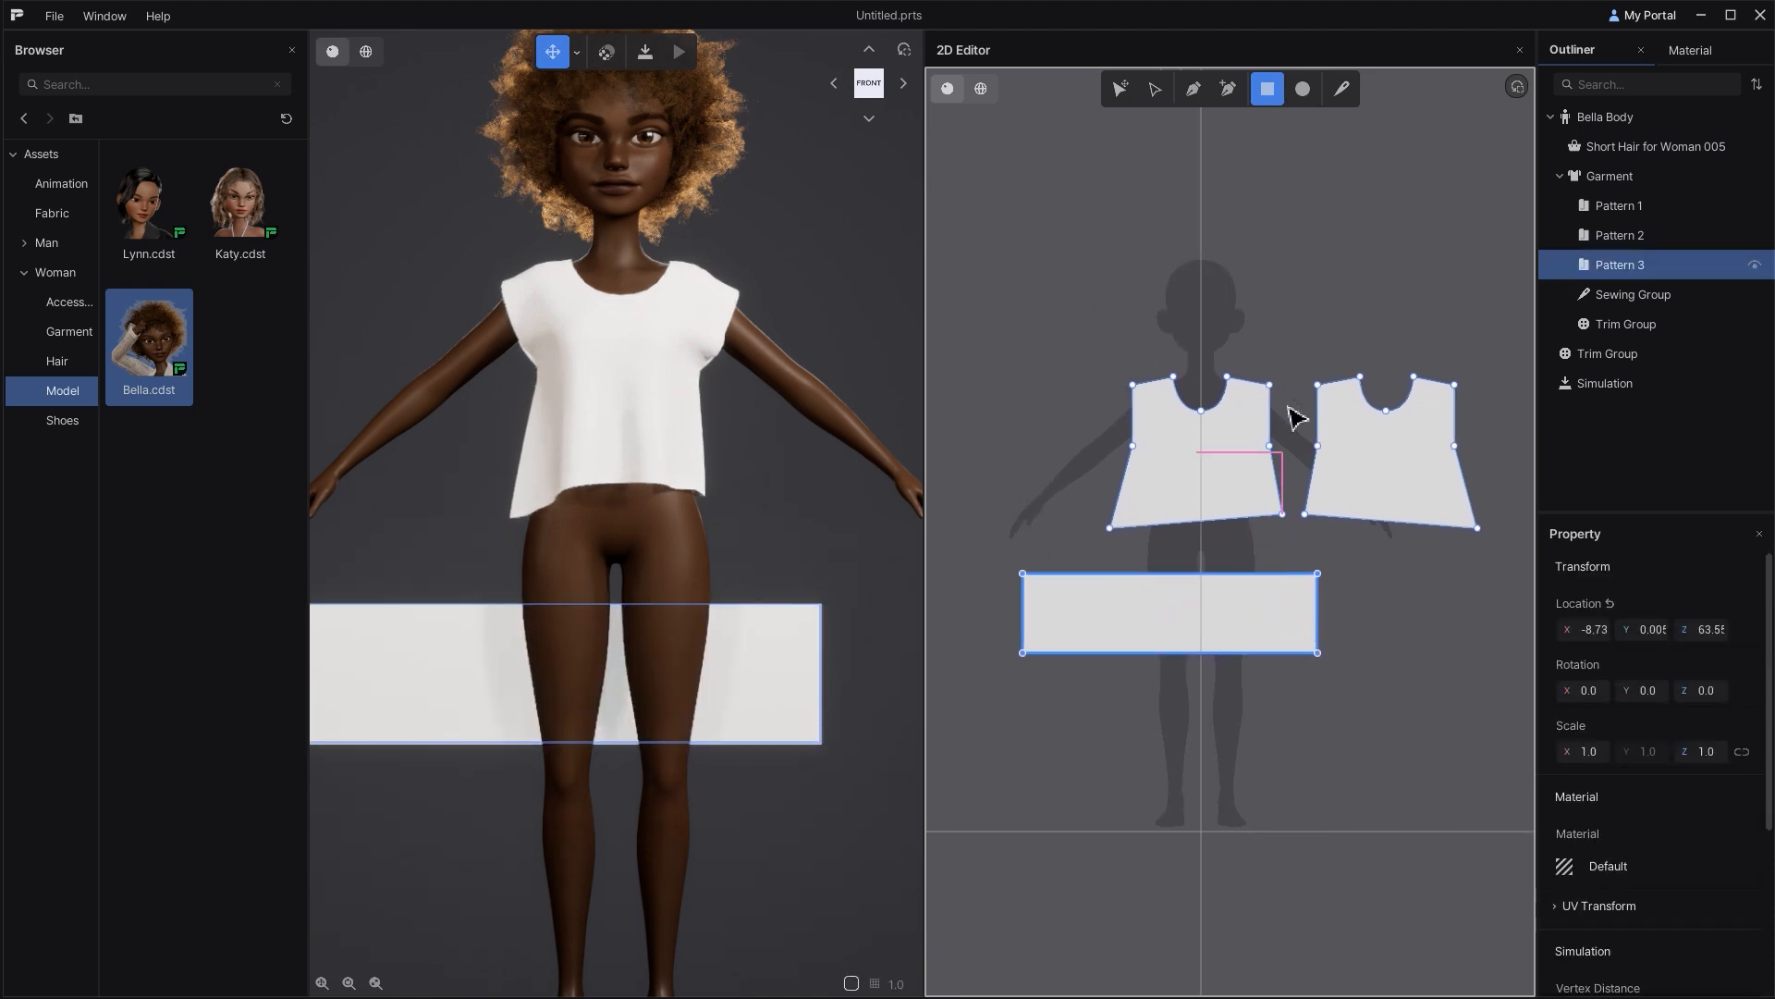
{"action": "left_click", "coordinate": [1343, 89]}
{"action": "left_click", "coordinate": [1170, 524]}
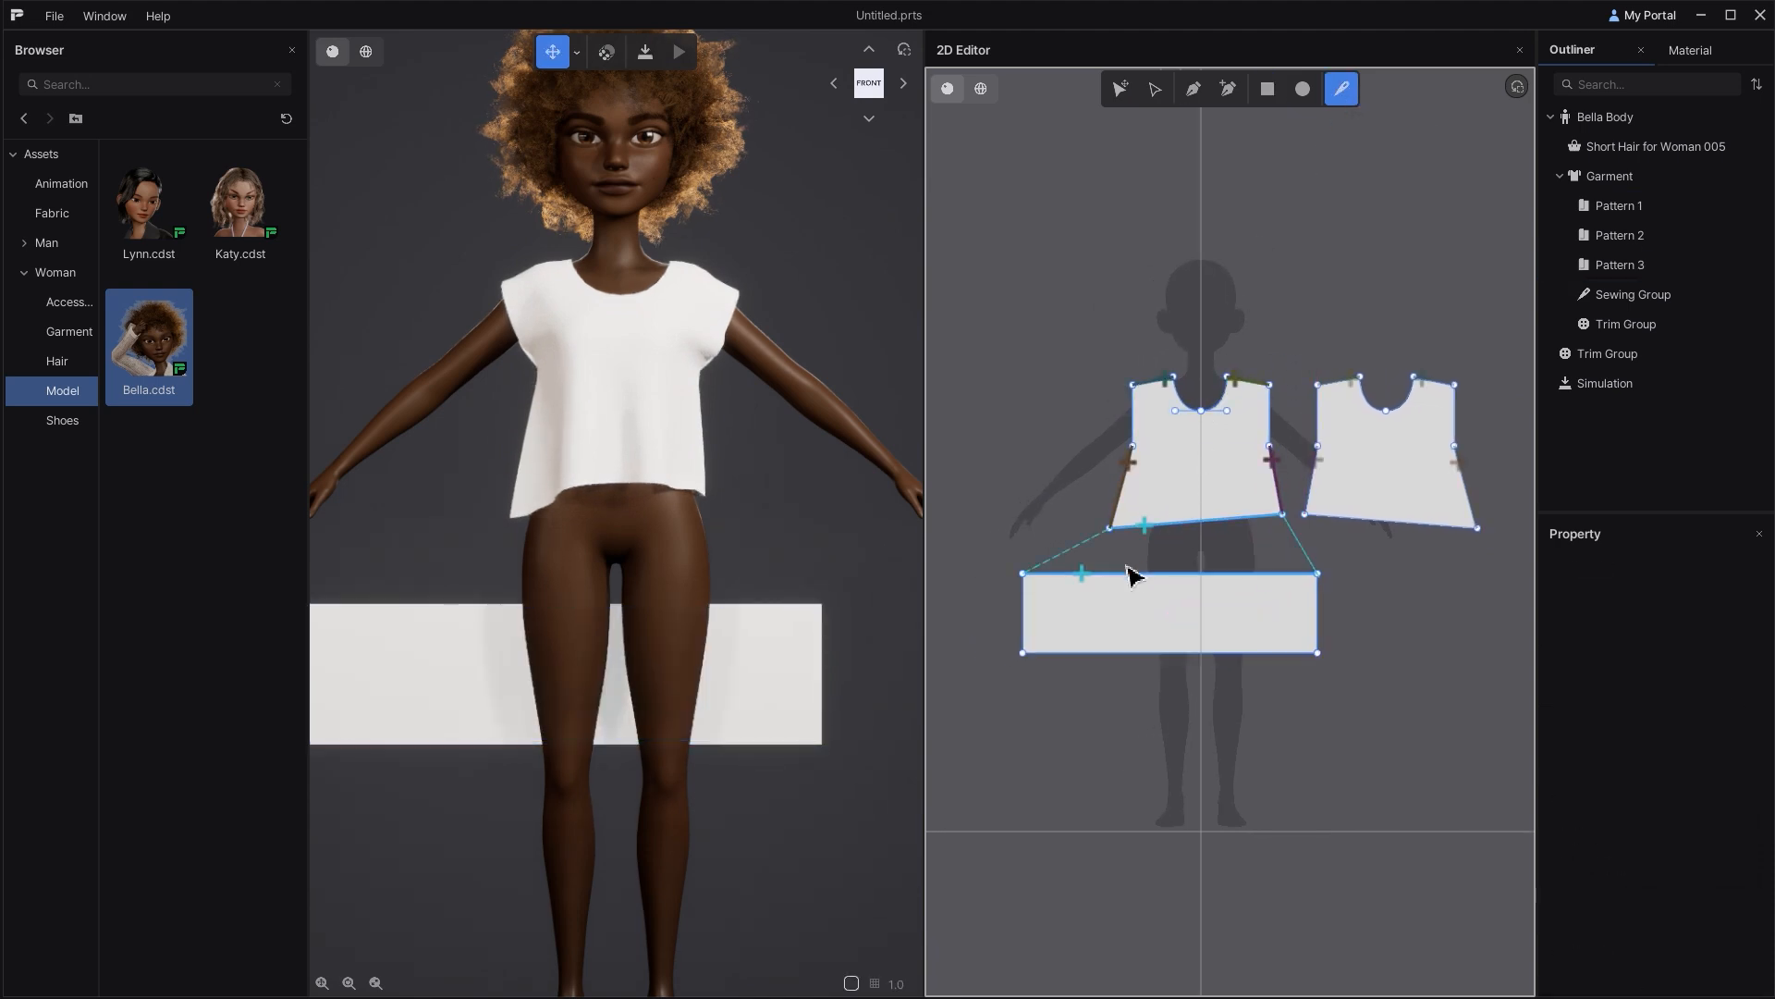
{"action": "left_click", "coordinate": [1121, 575]}
Step: Arrange the wide rectangle at the front of the avatar's hips and simulate it as a gathered ruffle
{"action": "left_click", "coordinate": [789, 647]}
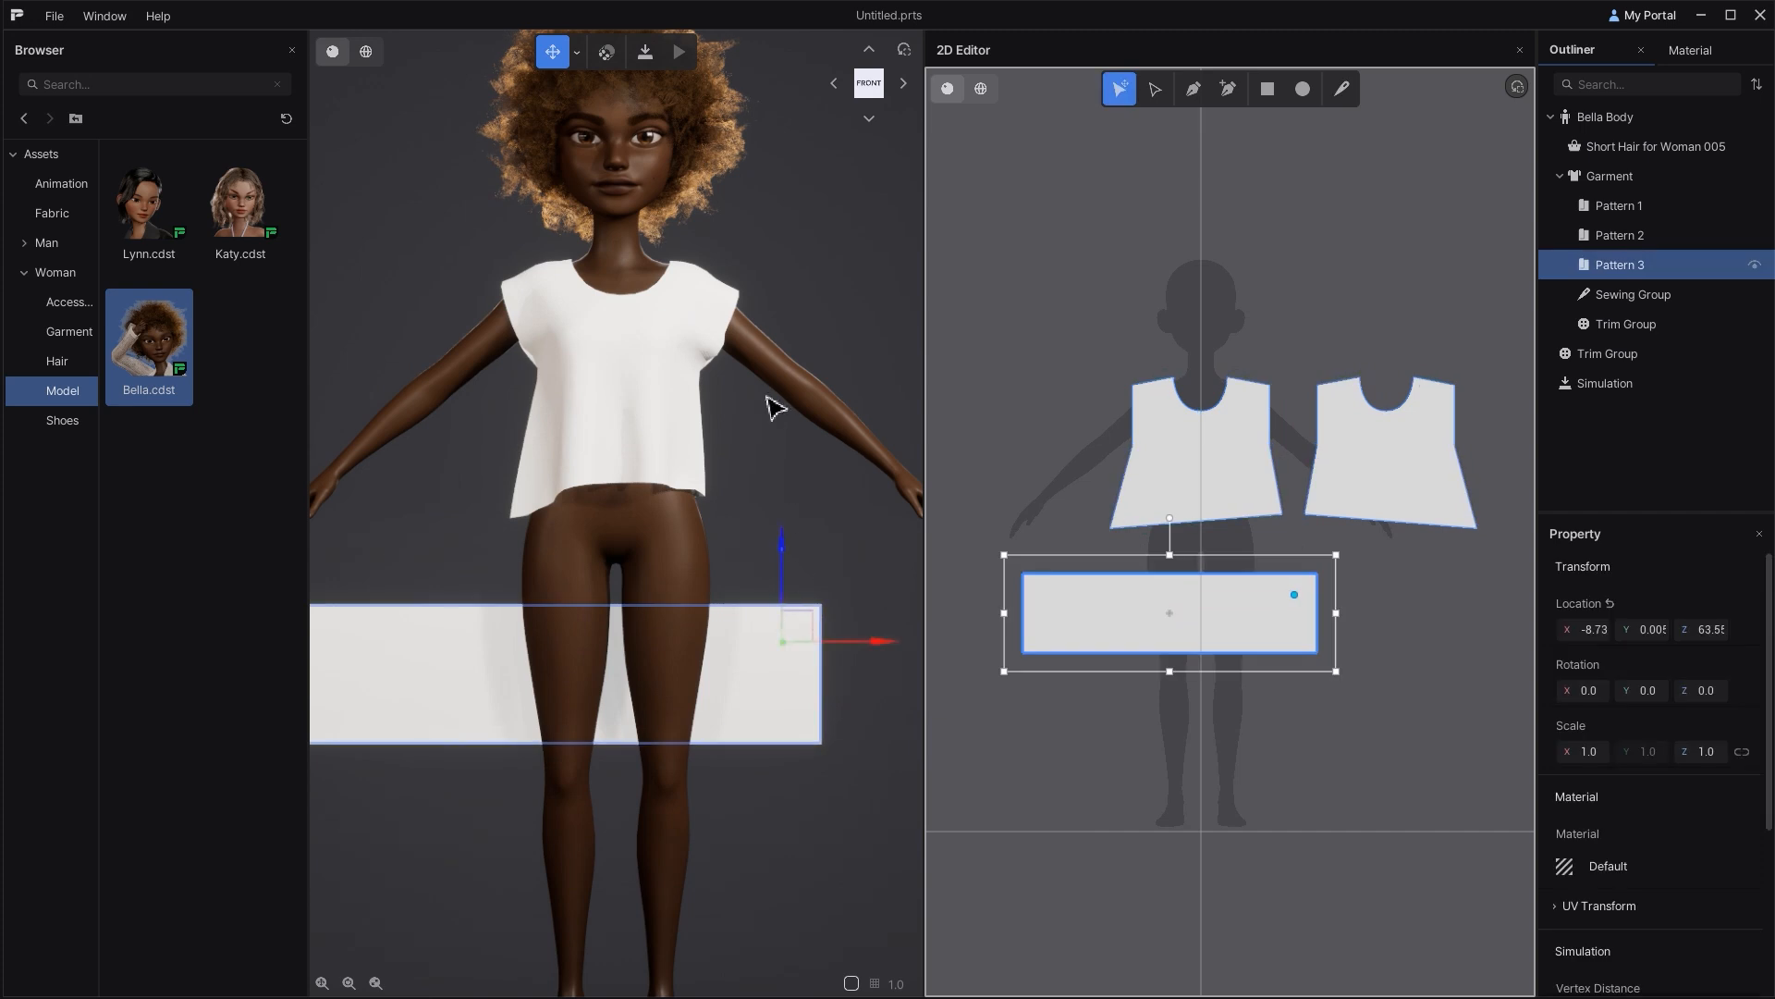
{"action": "left_click", "coordinate": [607, 52]}
{"action": "left_click", "coordinate": [615, 535]}
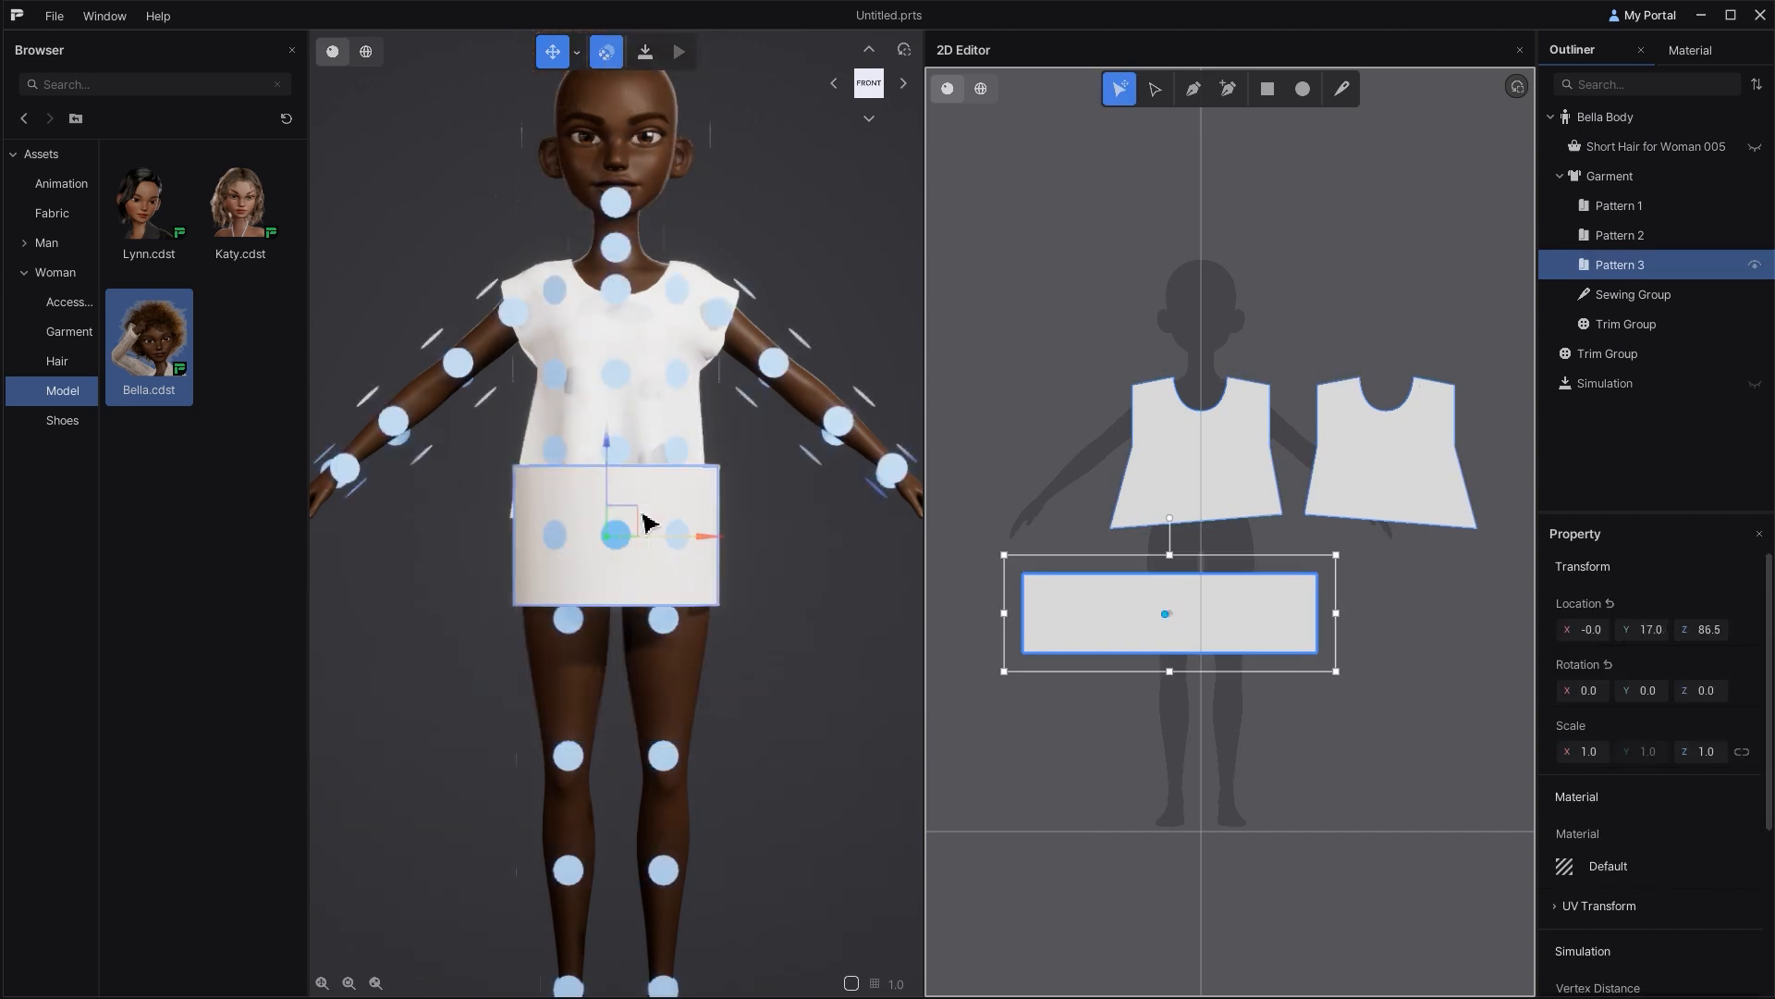
{"action": "left_click", "coordinate": [645, 53]}
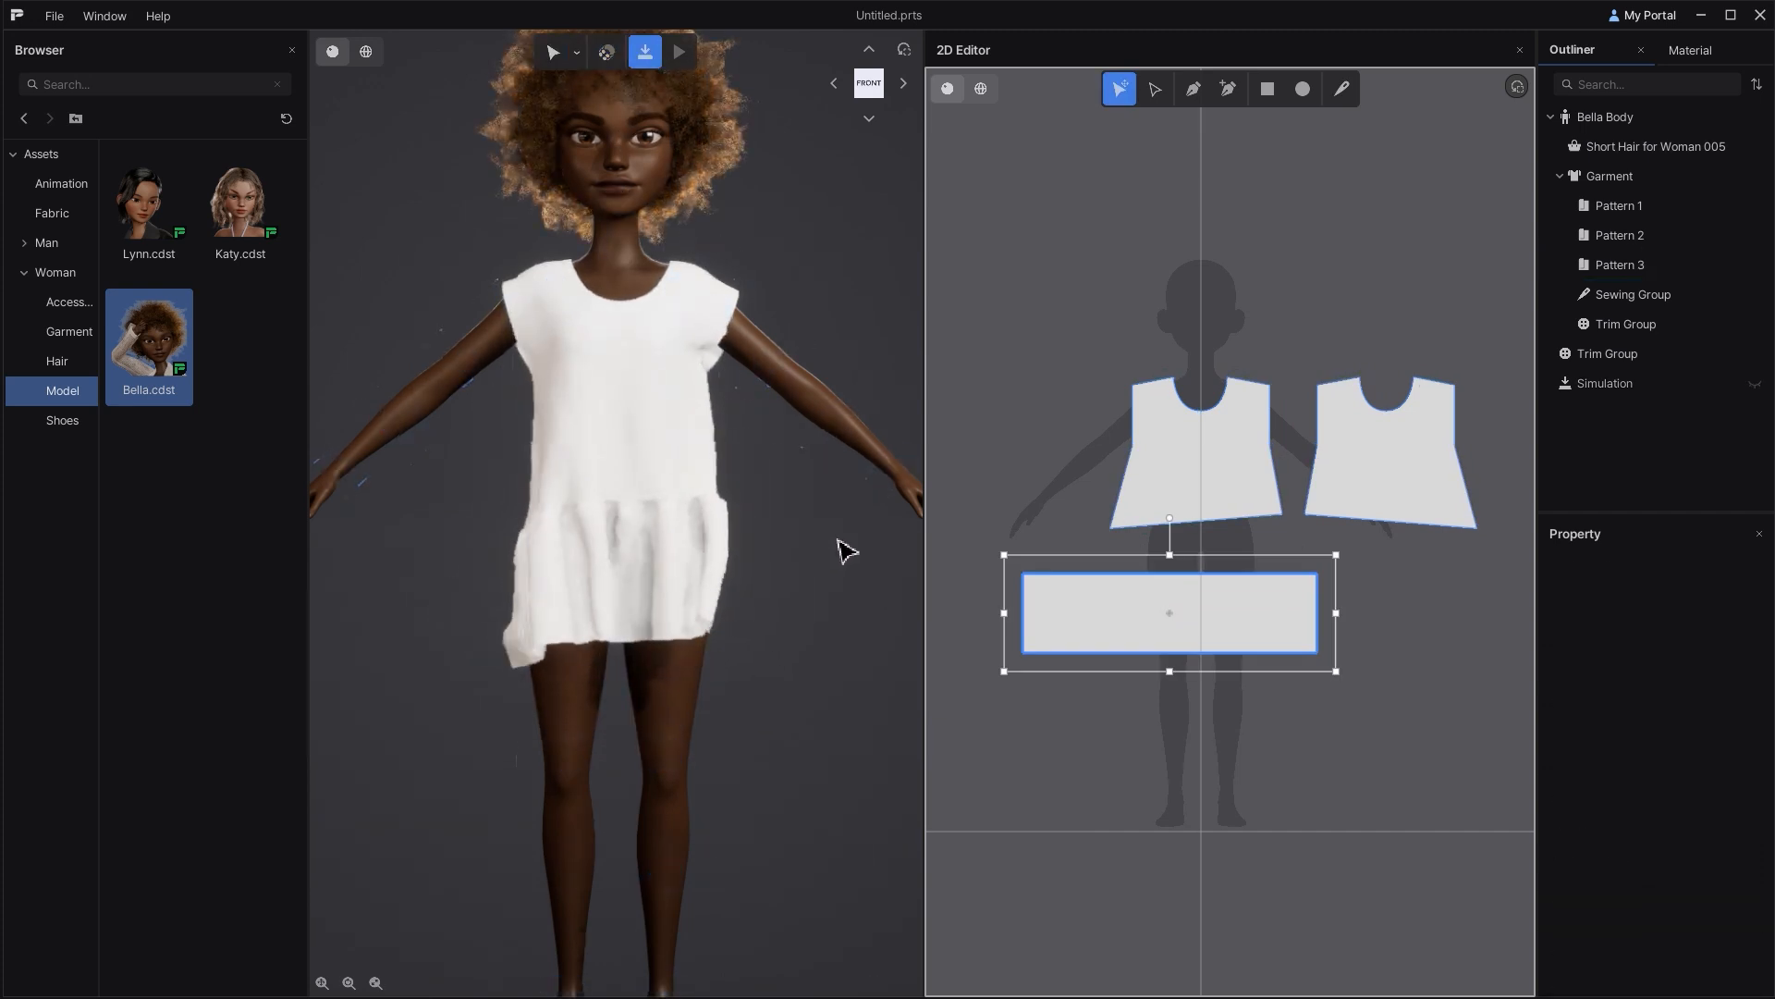
Step: Add a middle point with connected handles to the front ruffle's bottom edge and raise the right corner, making that side about 15 high
{"action": "middle_click_drag", "start_coordinate": [1100, 724], "coordinate": [1143, 703]}
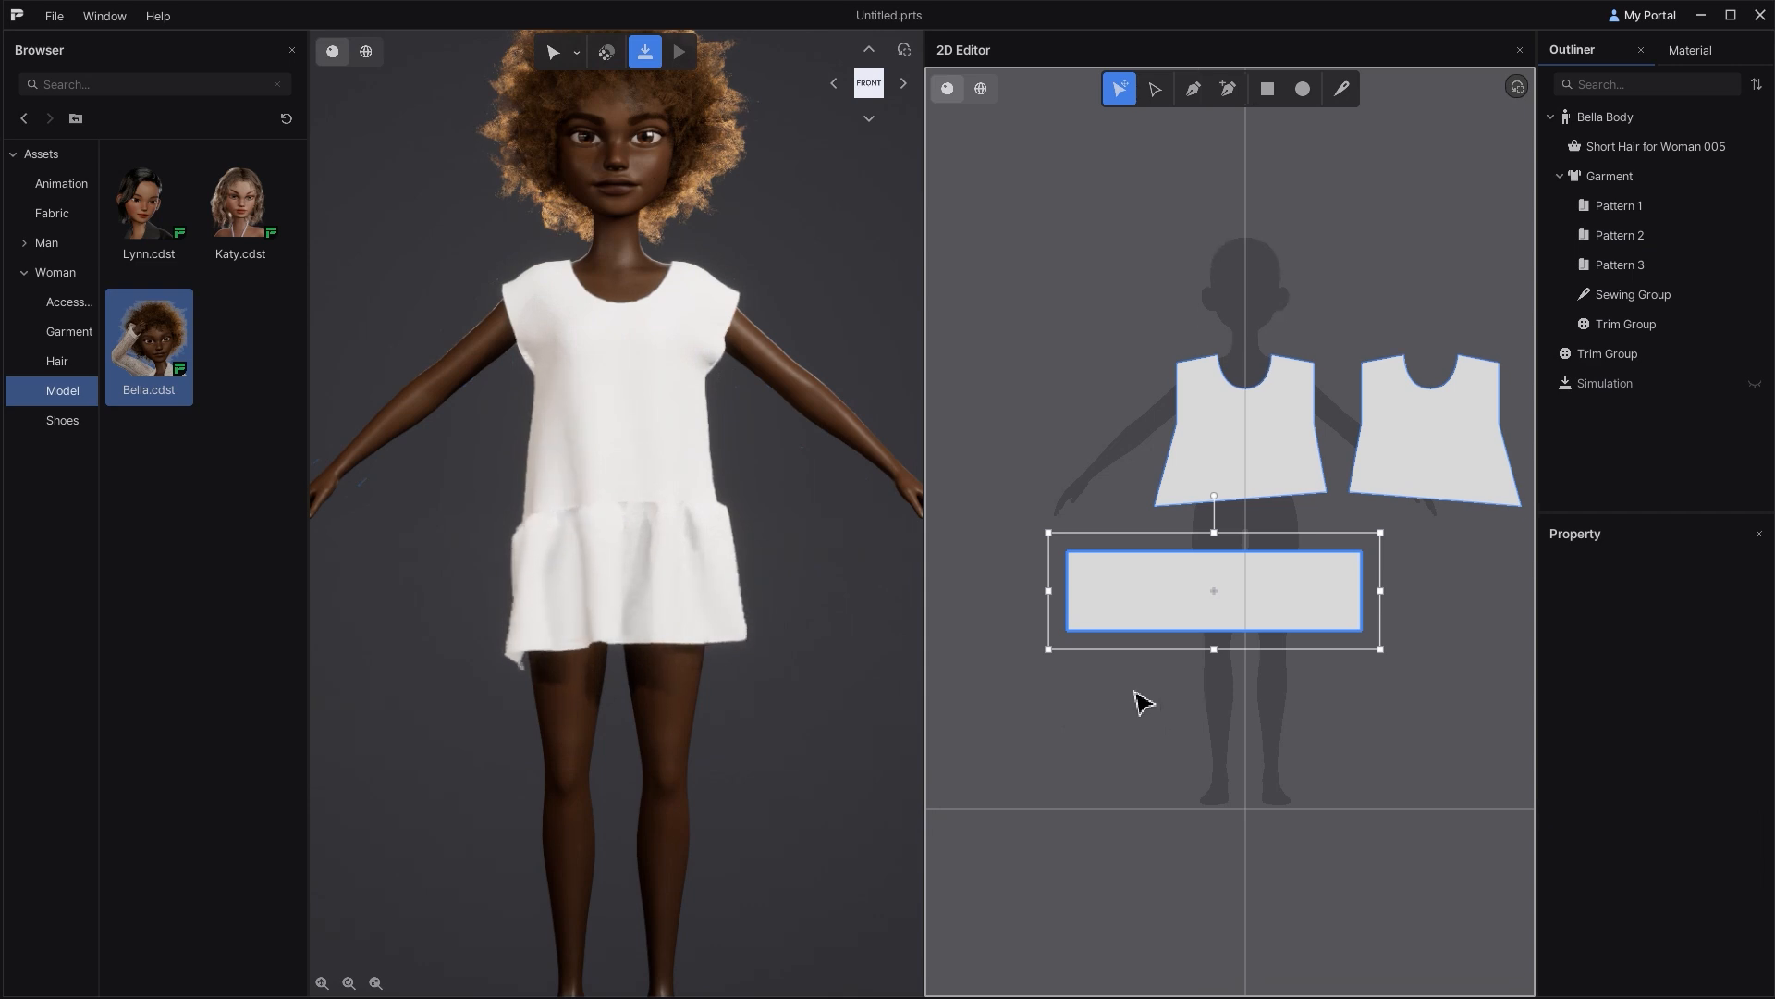
{"action": "left_click", "coordinate": [1228, 89]}
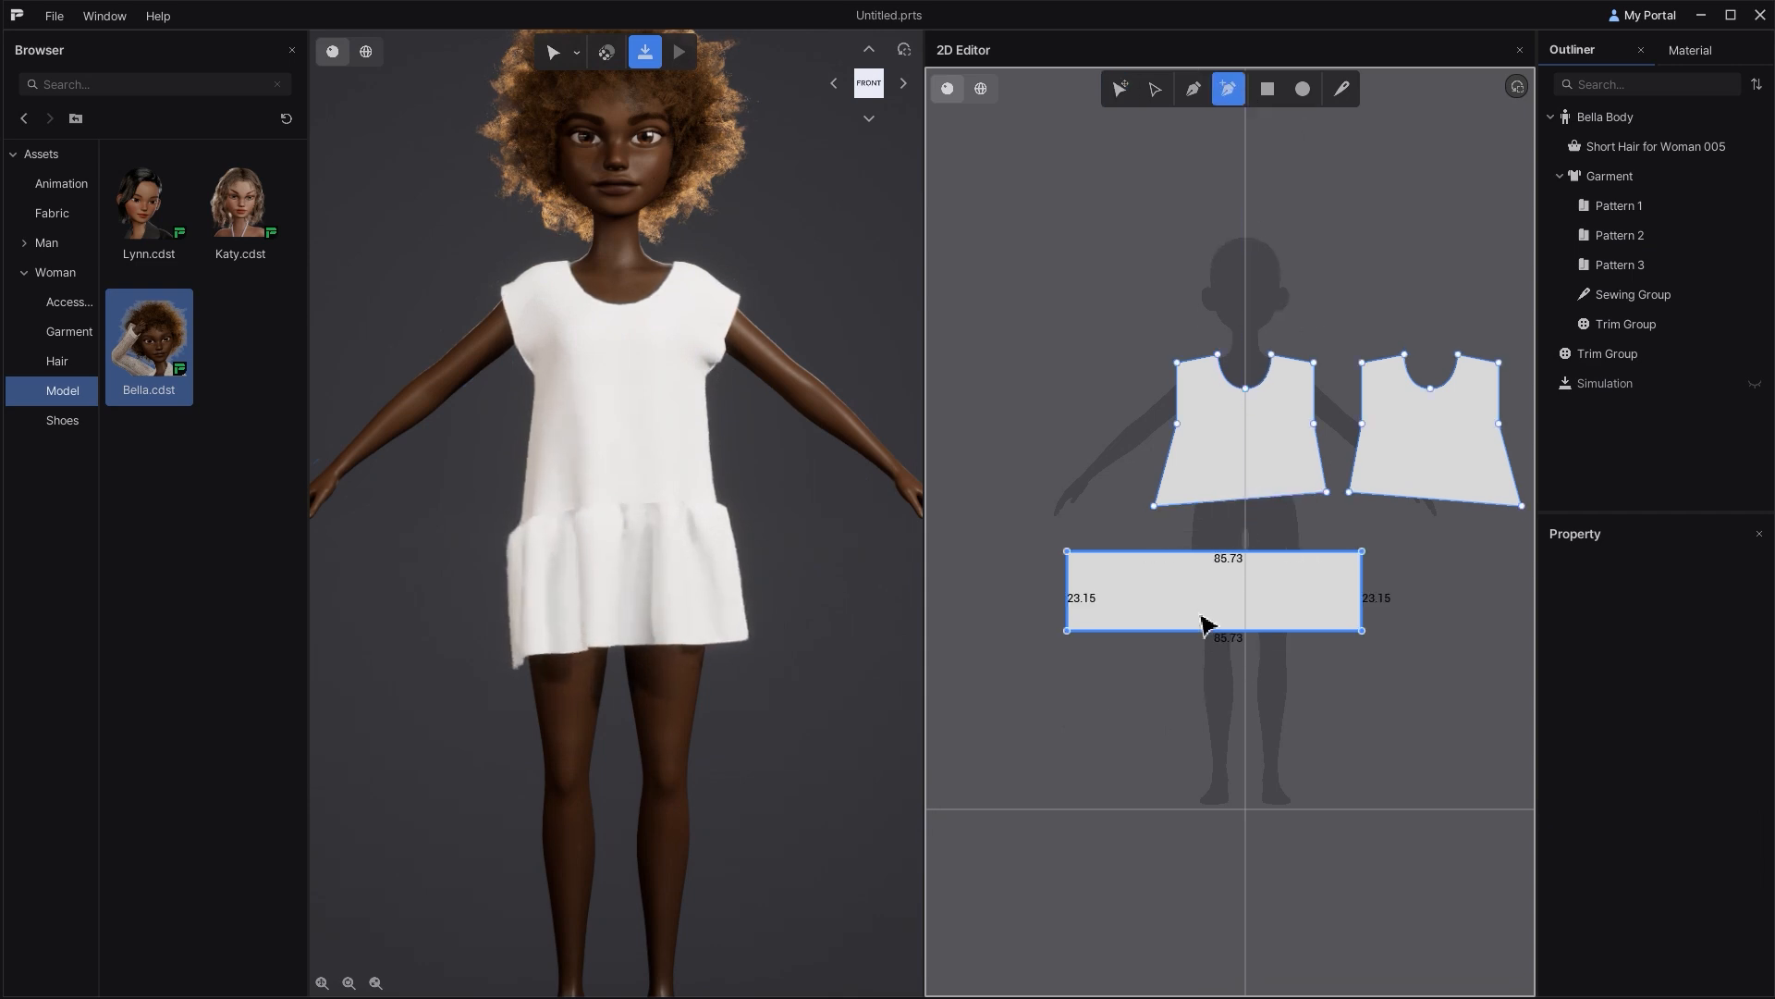
{"action": "scroll", "coordinate": [1217, 638], "scroll_direction": "up", "scroll_amount": 2}
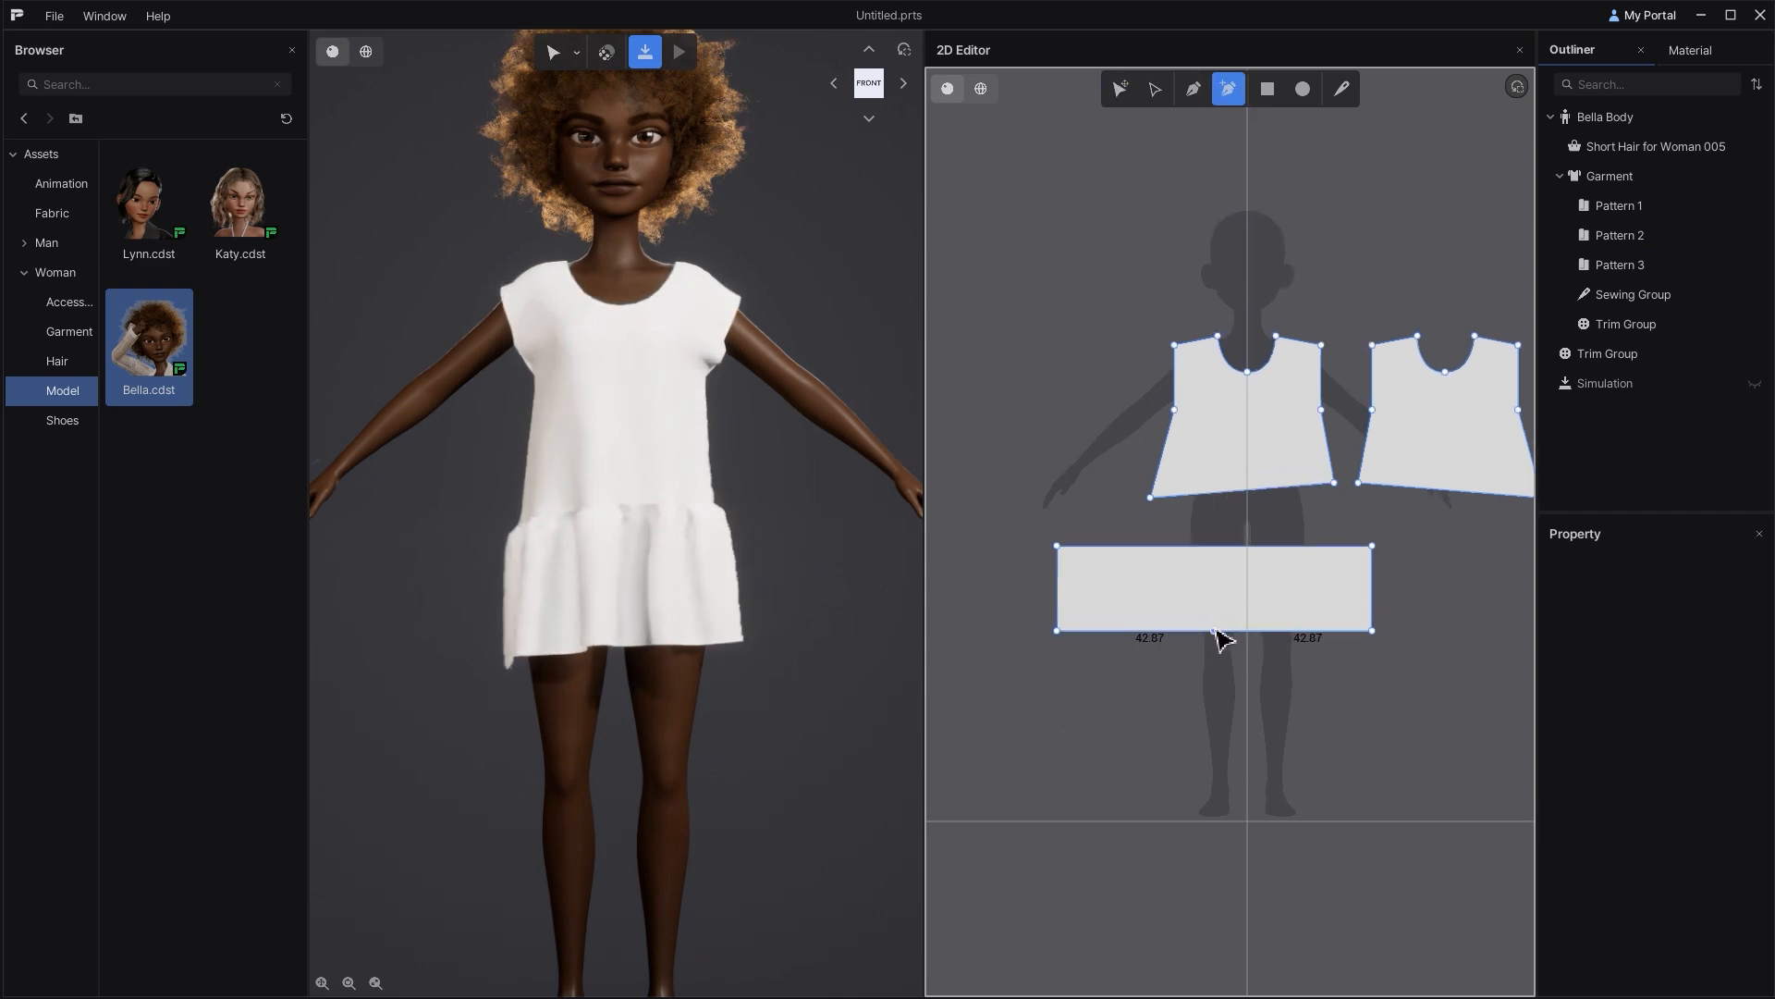
{"action": "right_click", "coordinate": [1217, 638]}
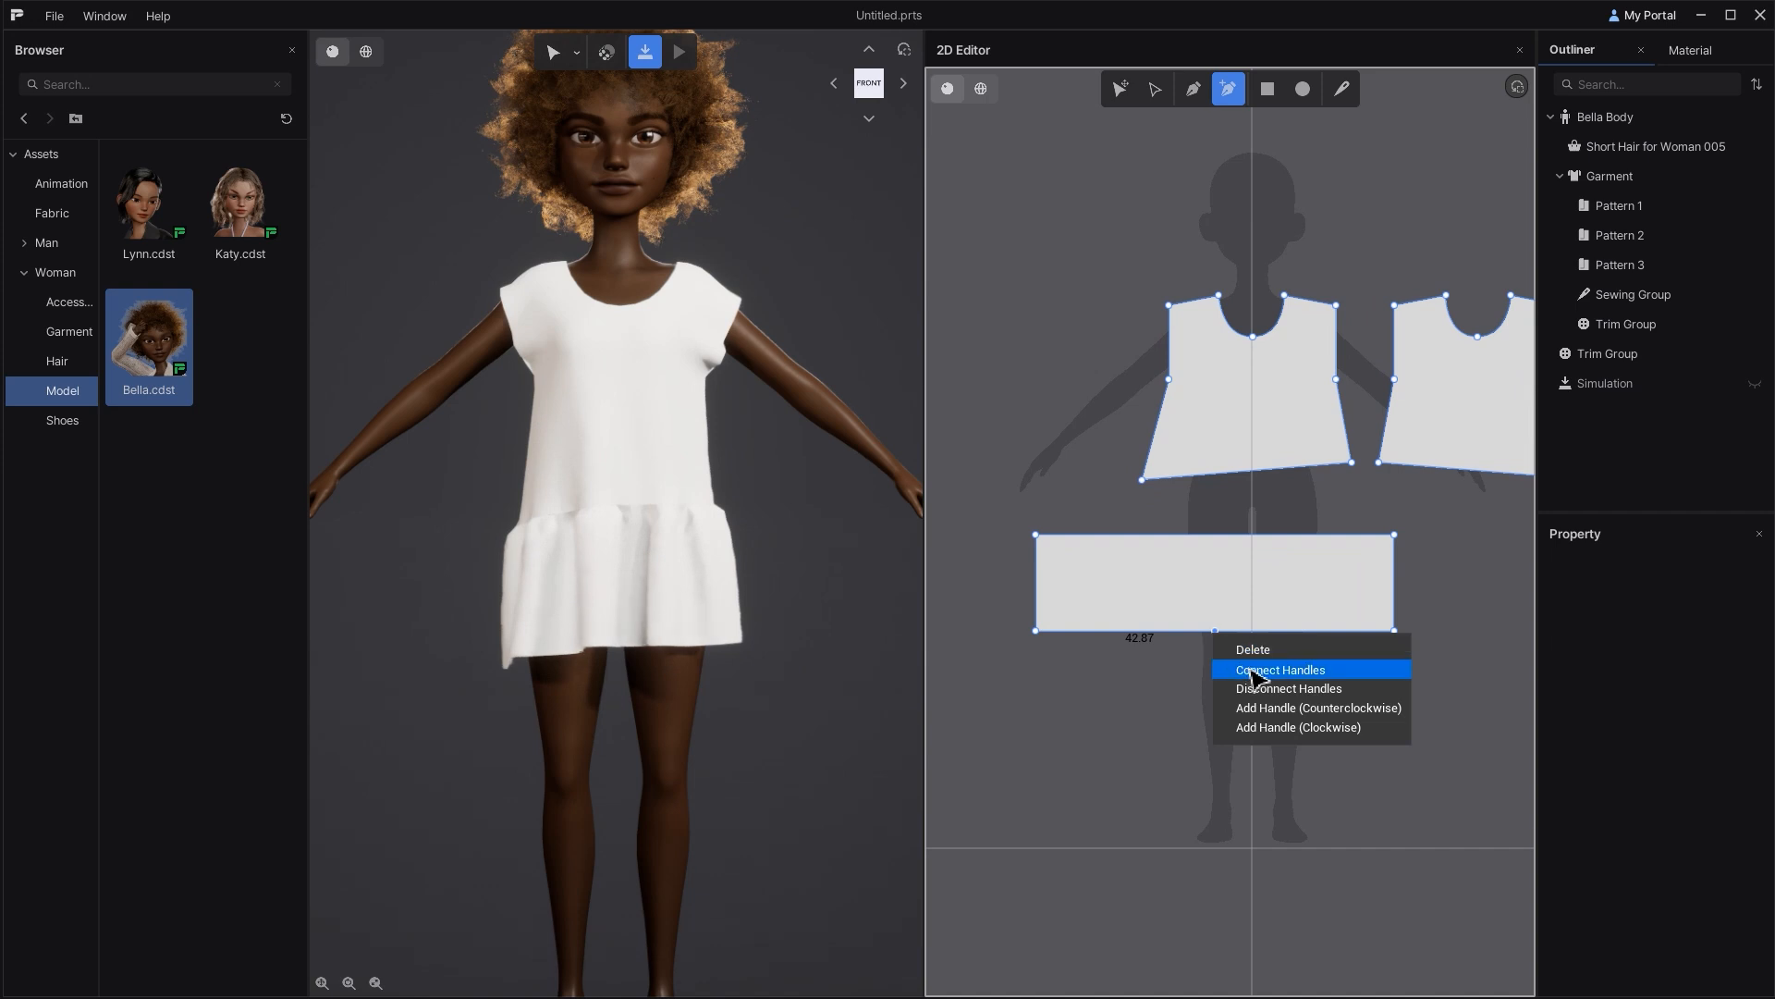
{"action": "left_click", "coordinate": [1258, 667]}
{"action": "left_click", "coordinate": [1161, 97]}
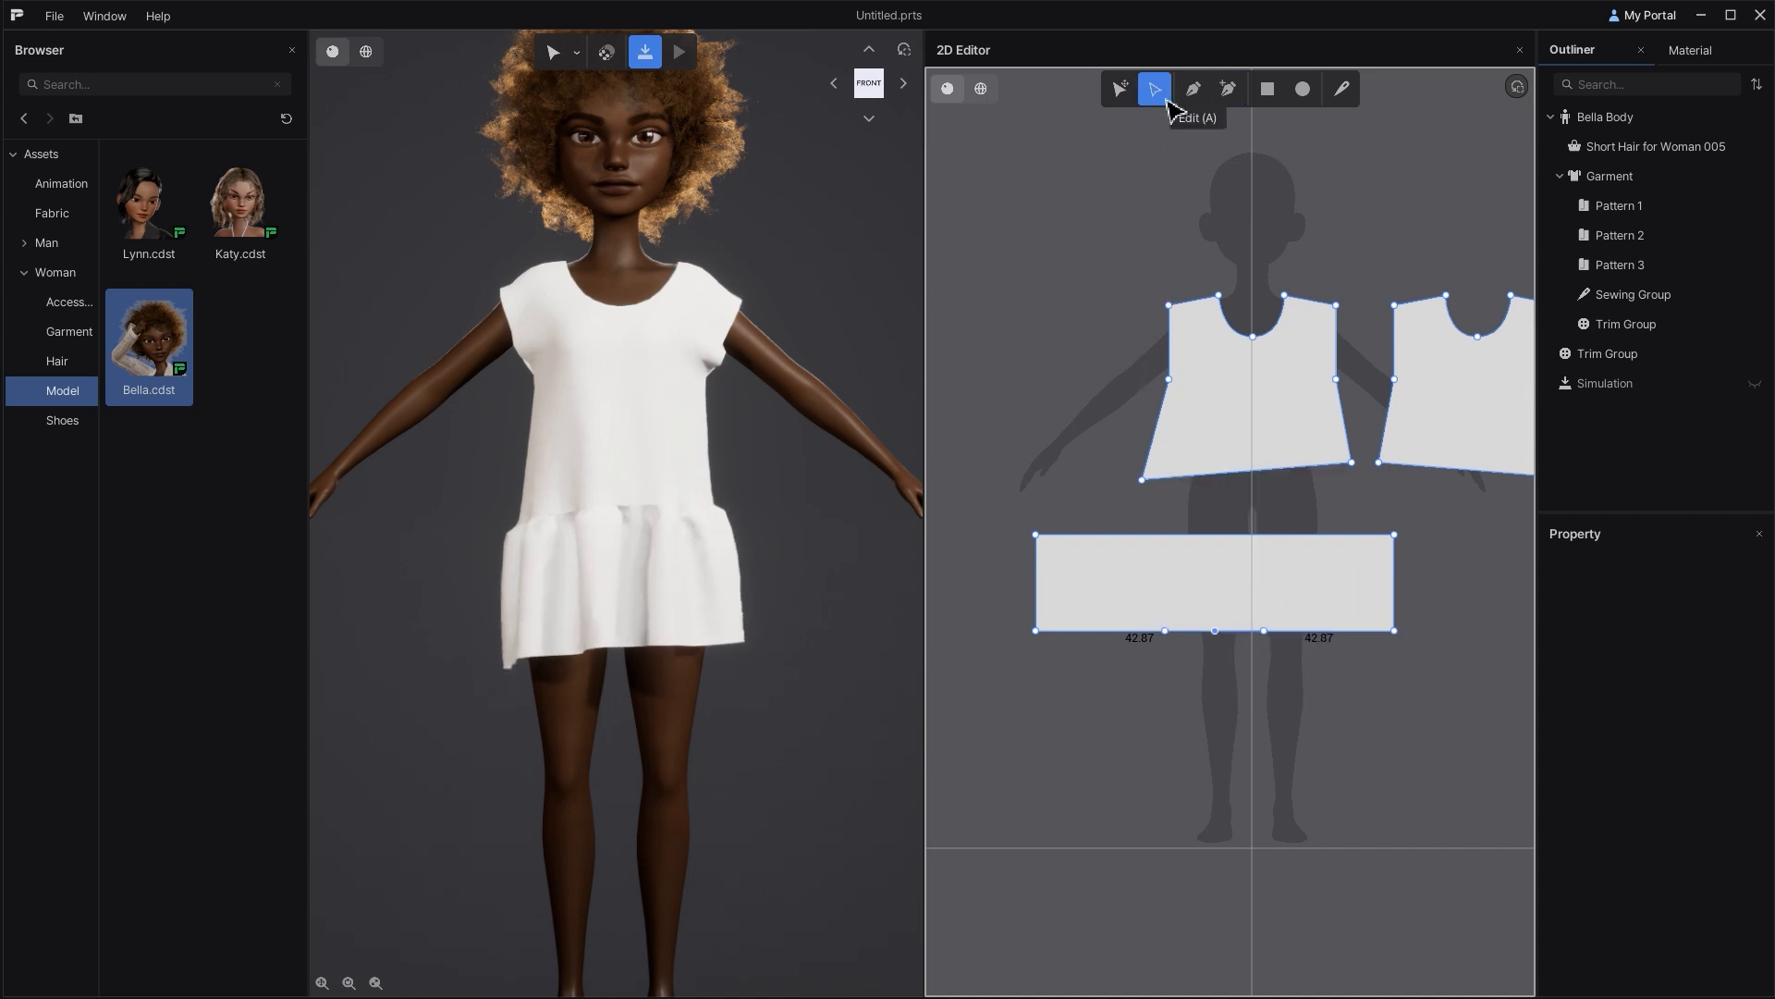
{"action": "left_click_drag", "start_coordinate": [1269, 636], "coordinate": [1396, 600]}
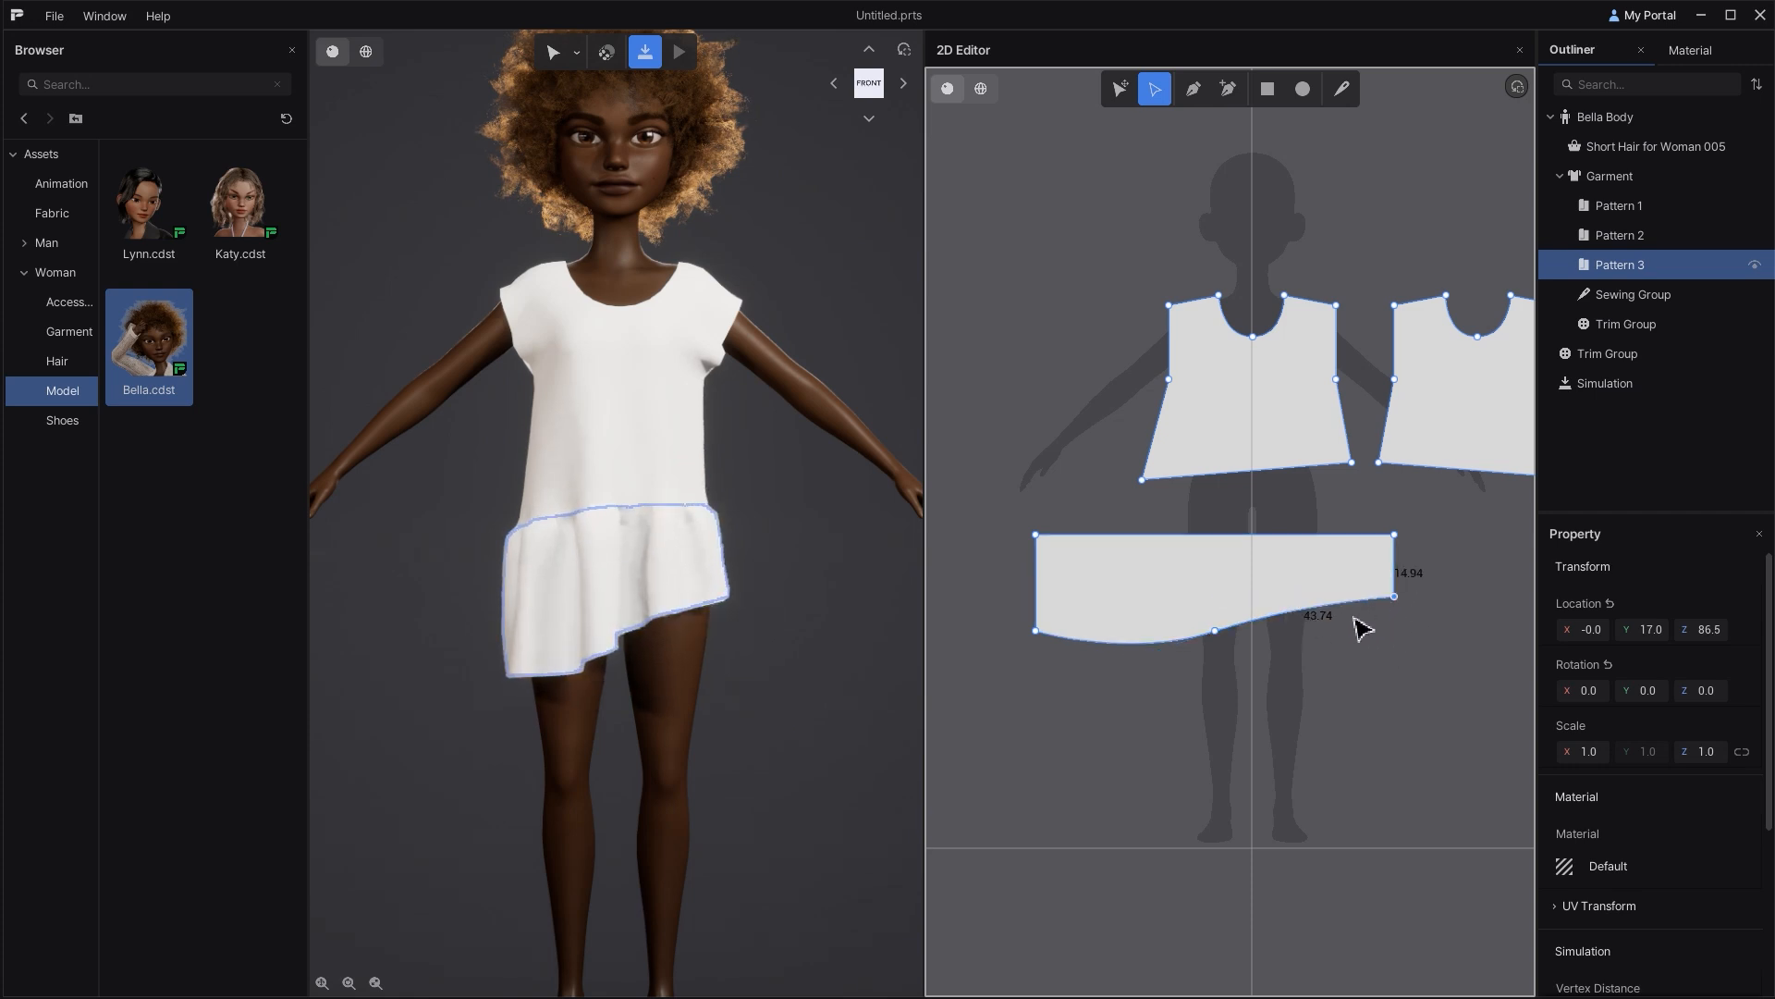
Step: Duplicate the front ruffle piece beside the original, below the back bodice, and flip the copy horizontally
{"action": "left_click", "coordinate": [1130, 86]}
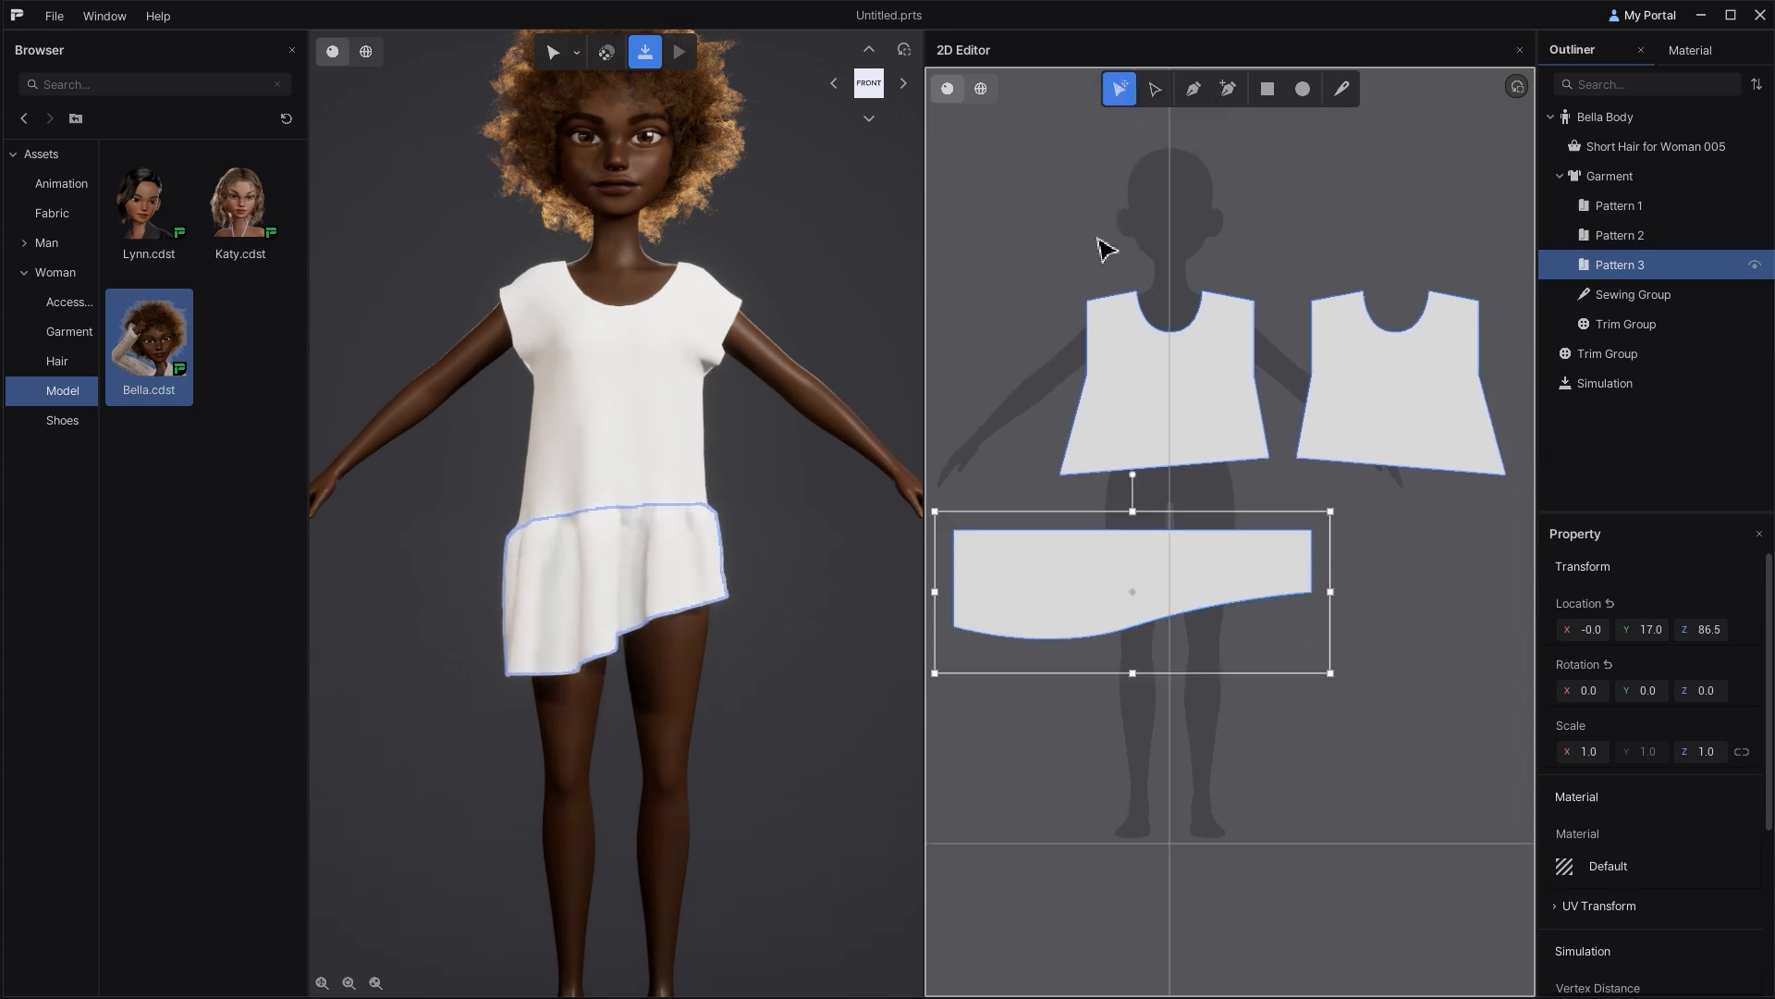
{"action": "left_click_drag", "start_coordinate": [1086, 579], "coordinate": [1387, 603]}
{"action": "right_click", "coordinate": [1357, 581]}
{"action": "mouse_move", "coordinate": [1387, 670]}
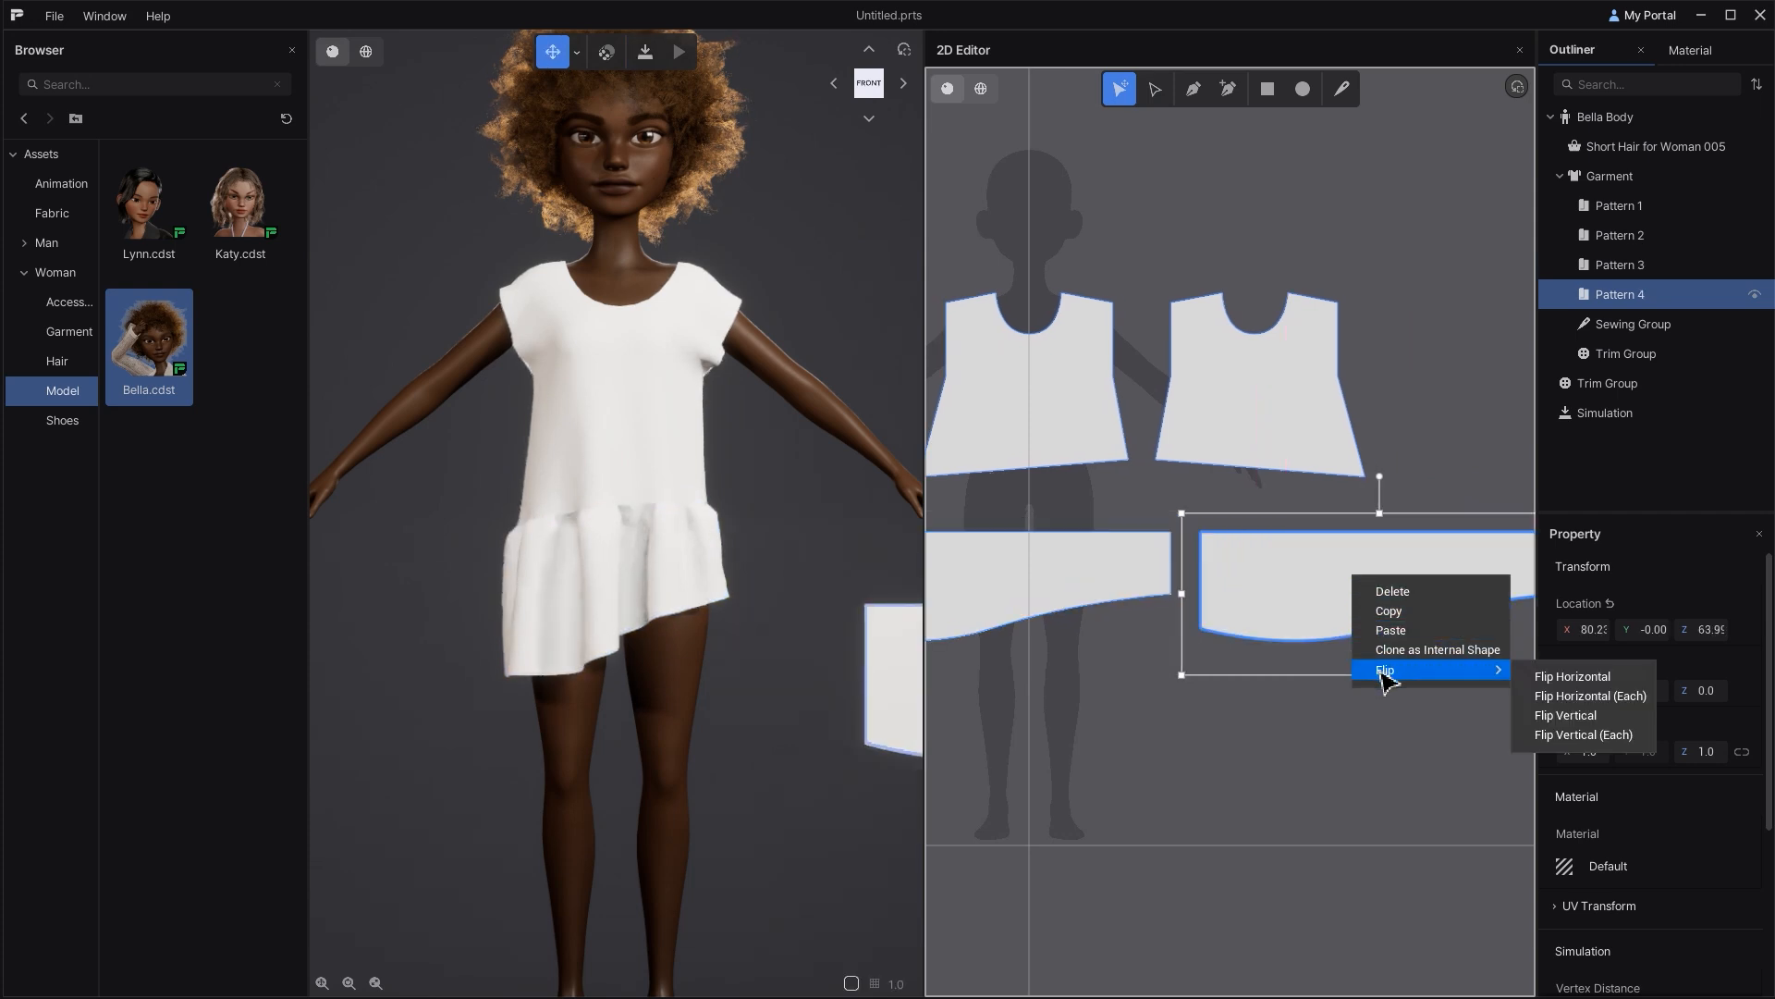
{"action": "left_click", "coordinate": [1555, 679]}
{"action": "left_click", "coordinate": [1446, 710]}
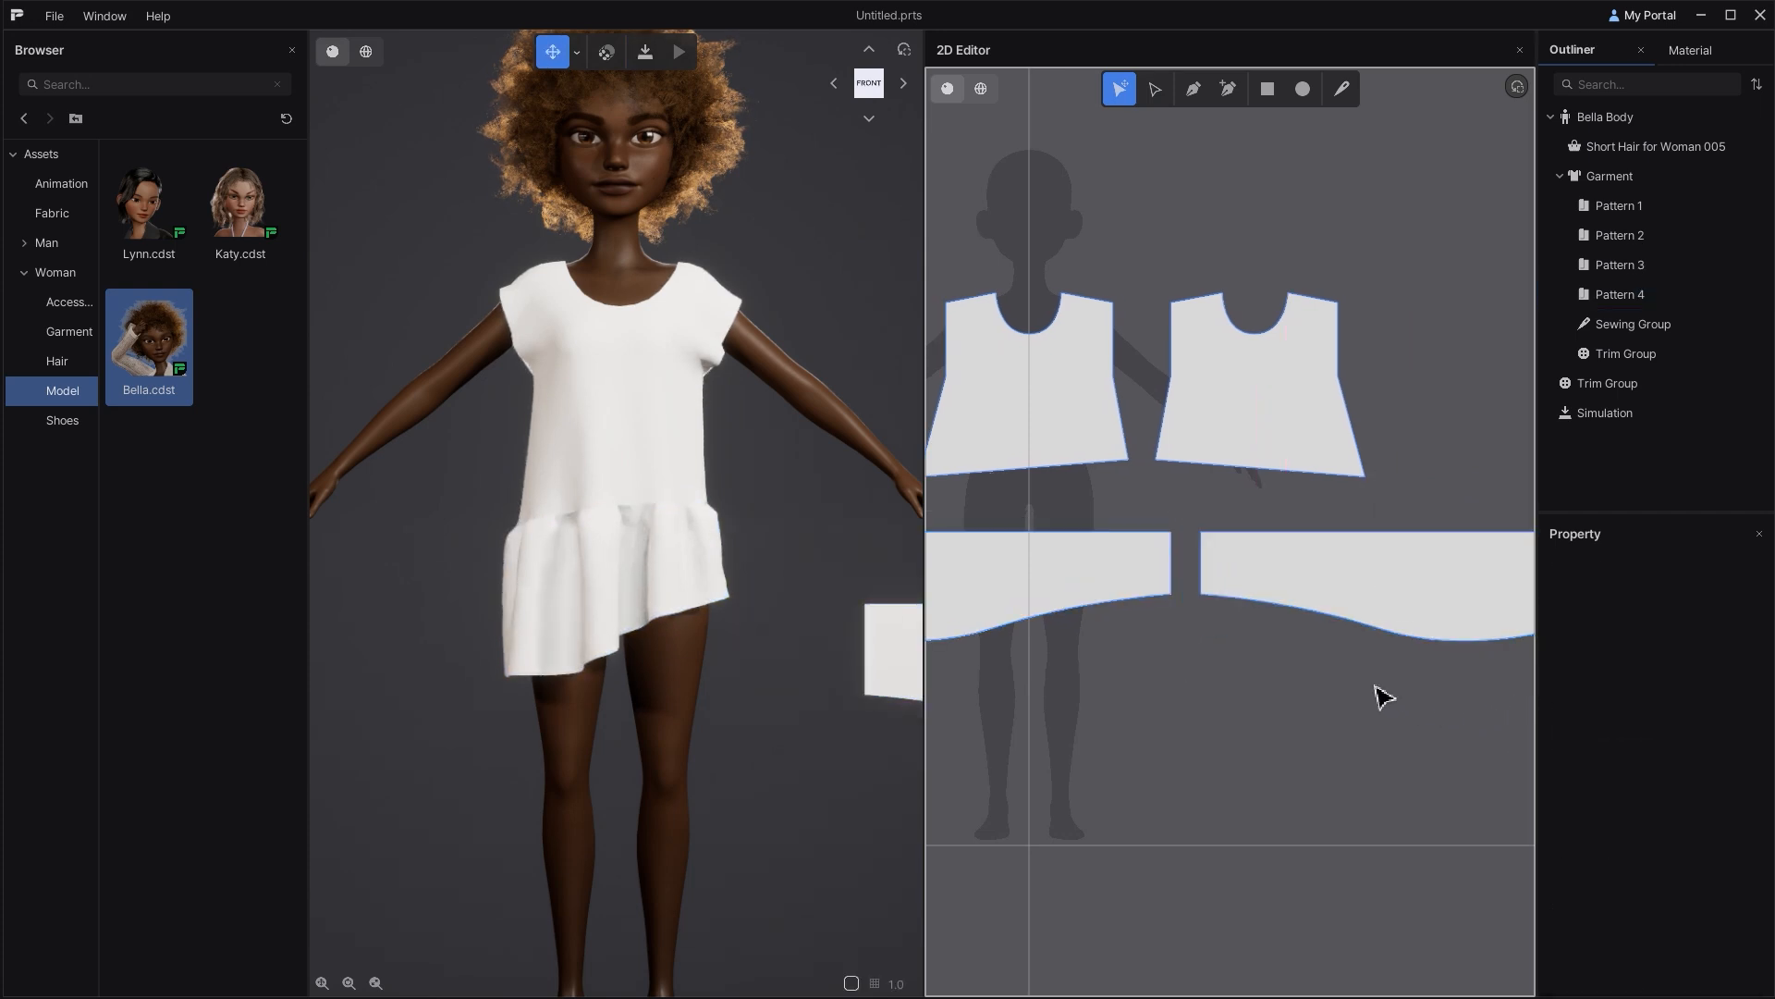
Step: Sew the back bodice's bottom edge to the upper edge of the copied ruffle piece
{"action": "middle_click_drag", "start_coordinate": [1335, 685], "coordinate": [1279, 691]}
{"action": "left_click", "coordinate": [1342, 88]}
{"action": "left_click", "coordinate": [1276, 481]}
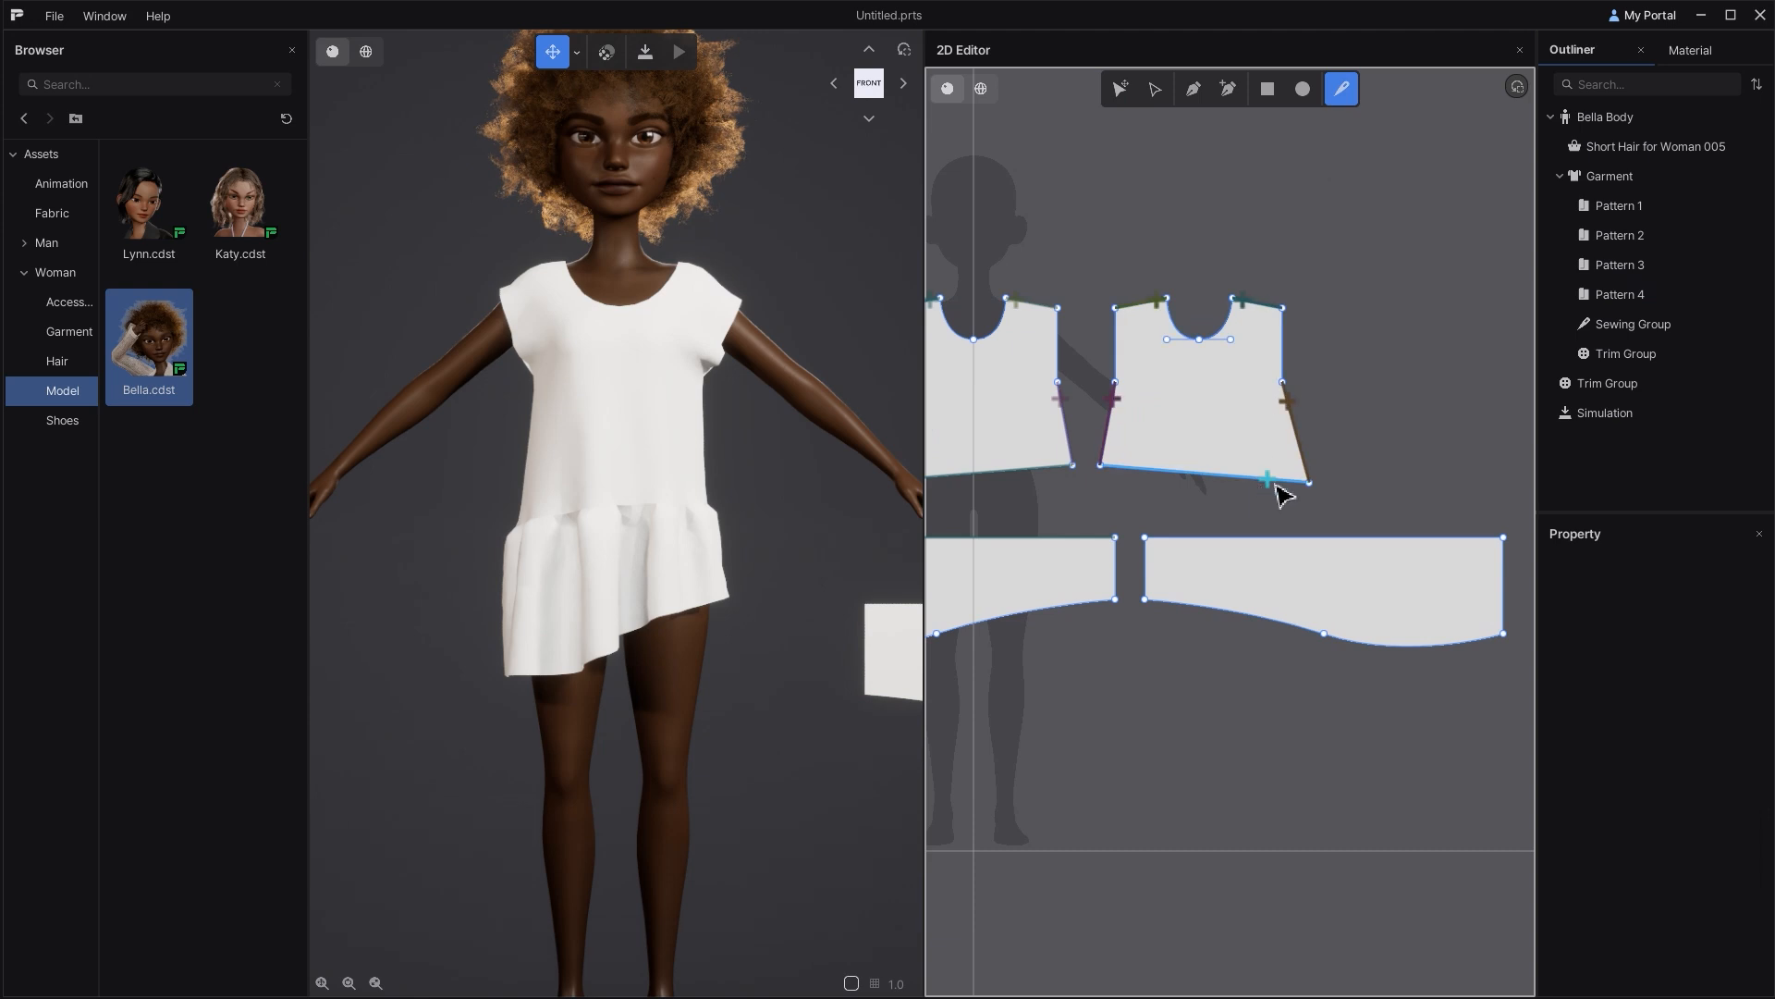
{"action": "left_click", "coordinate": [1376, 541]}
Step: Arrange the copied ruffle at the back of the avatar's hips and simulate the garment
{"action": "left_click", "coordinate": [904, 84]}
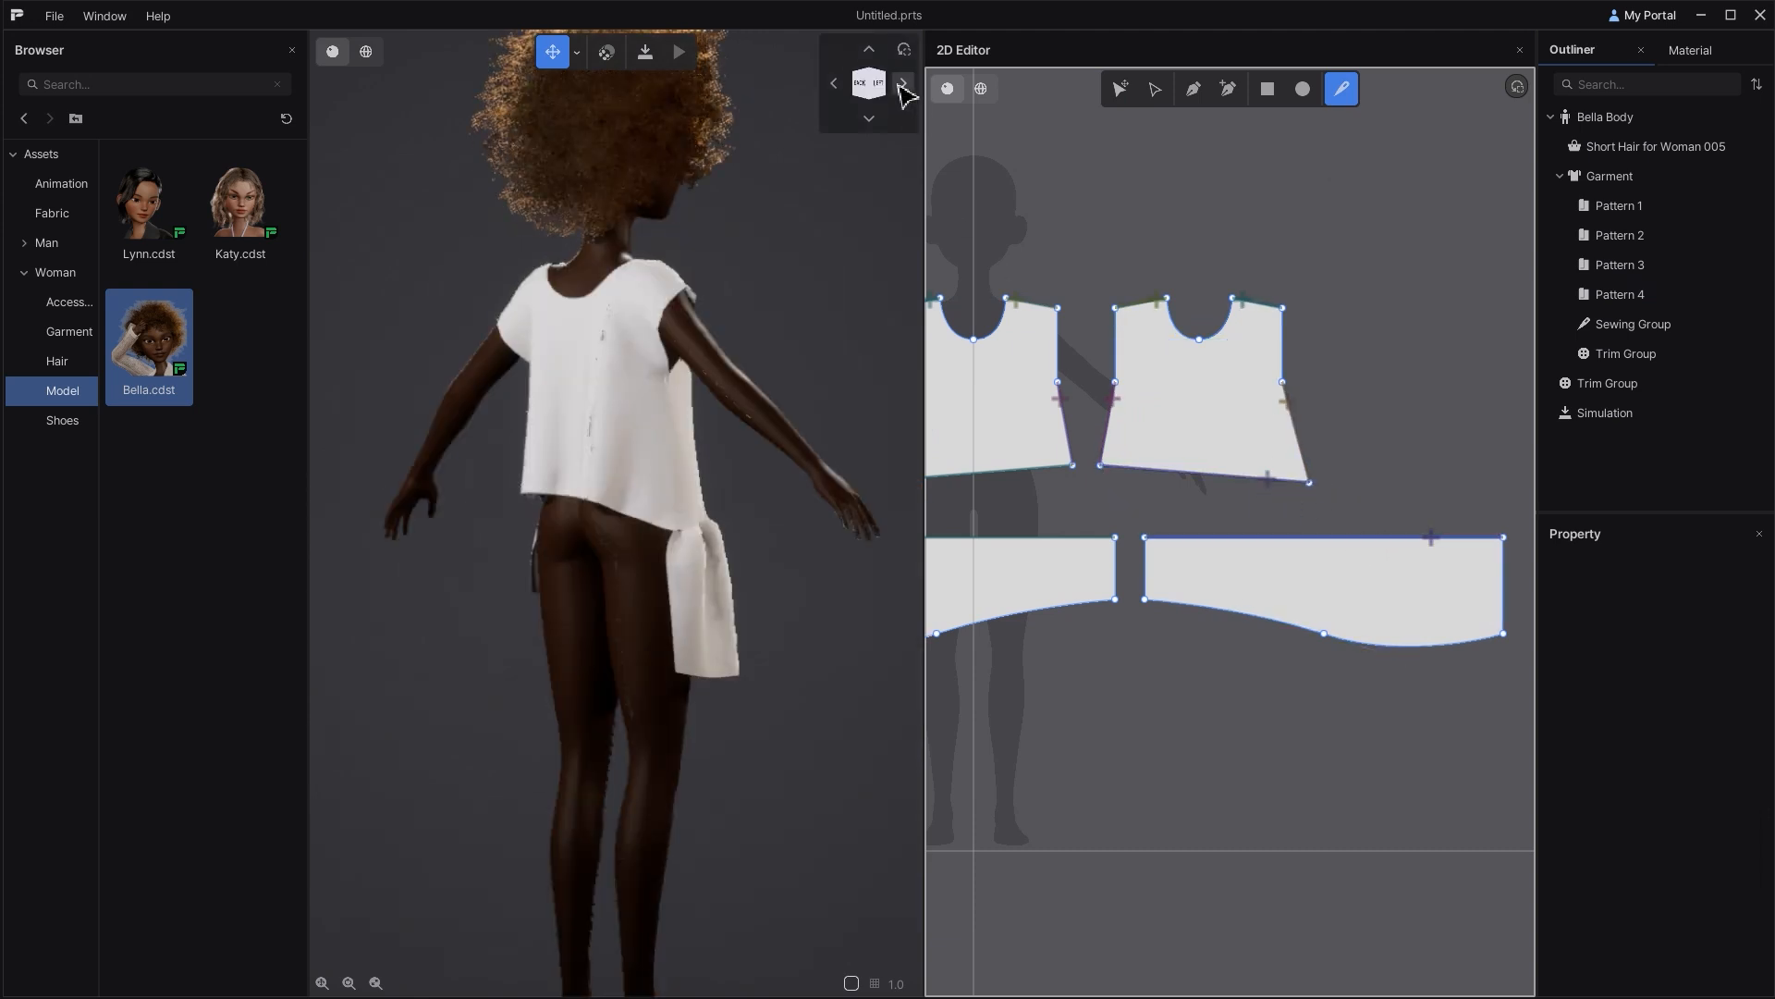
{"action": "left_click", "coordinate": [607, 53]}
{"action": "left_click", "coordinate": [356, 629]}
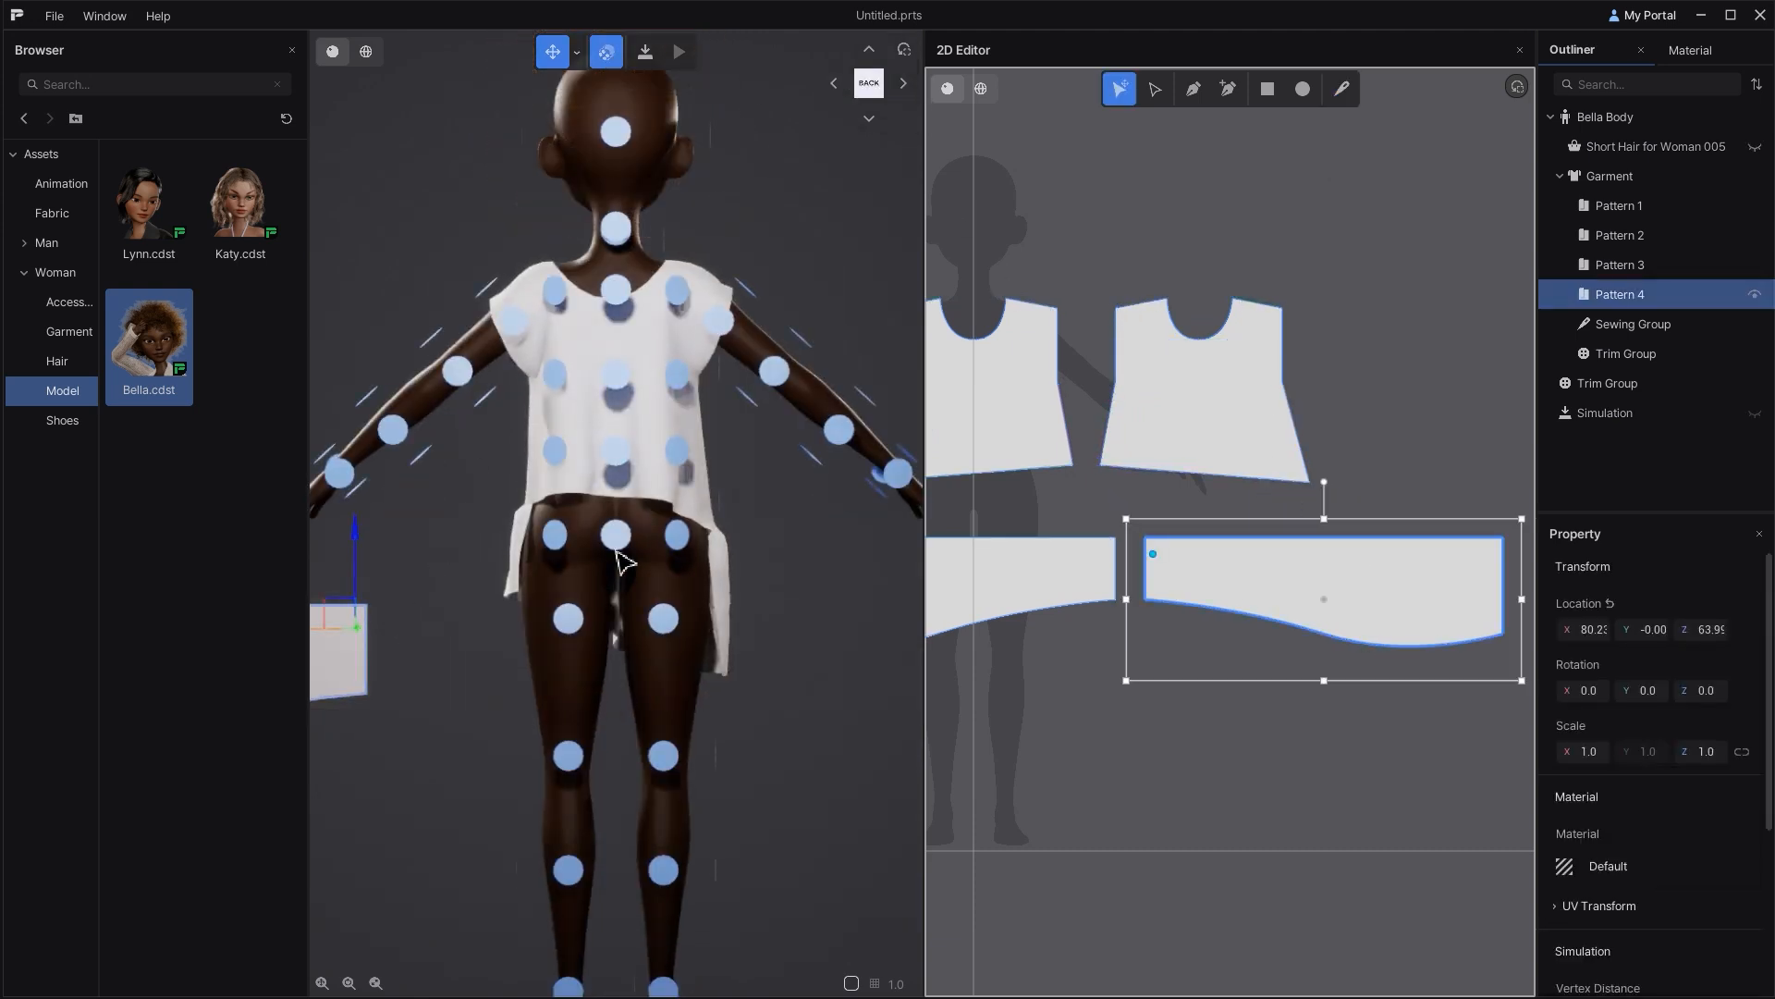
{"action": "left_click", "coordinate": [617, 541]}
{"action": "left_click", "coordinate": [824, 508]}
{"action": "left_click", "coordinate": [646, 53]}
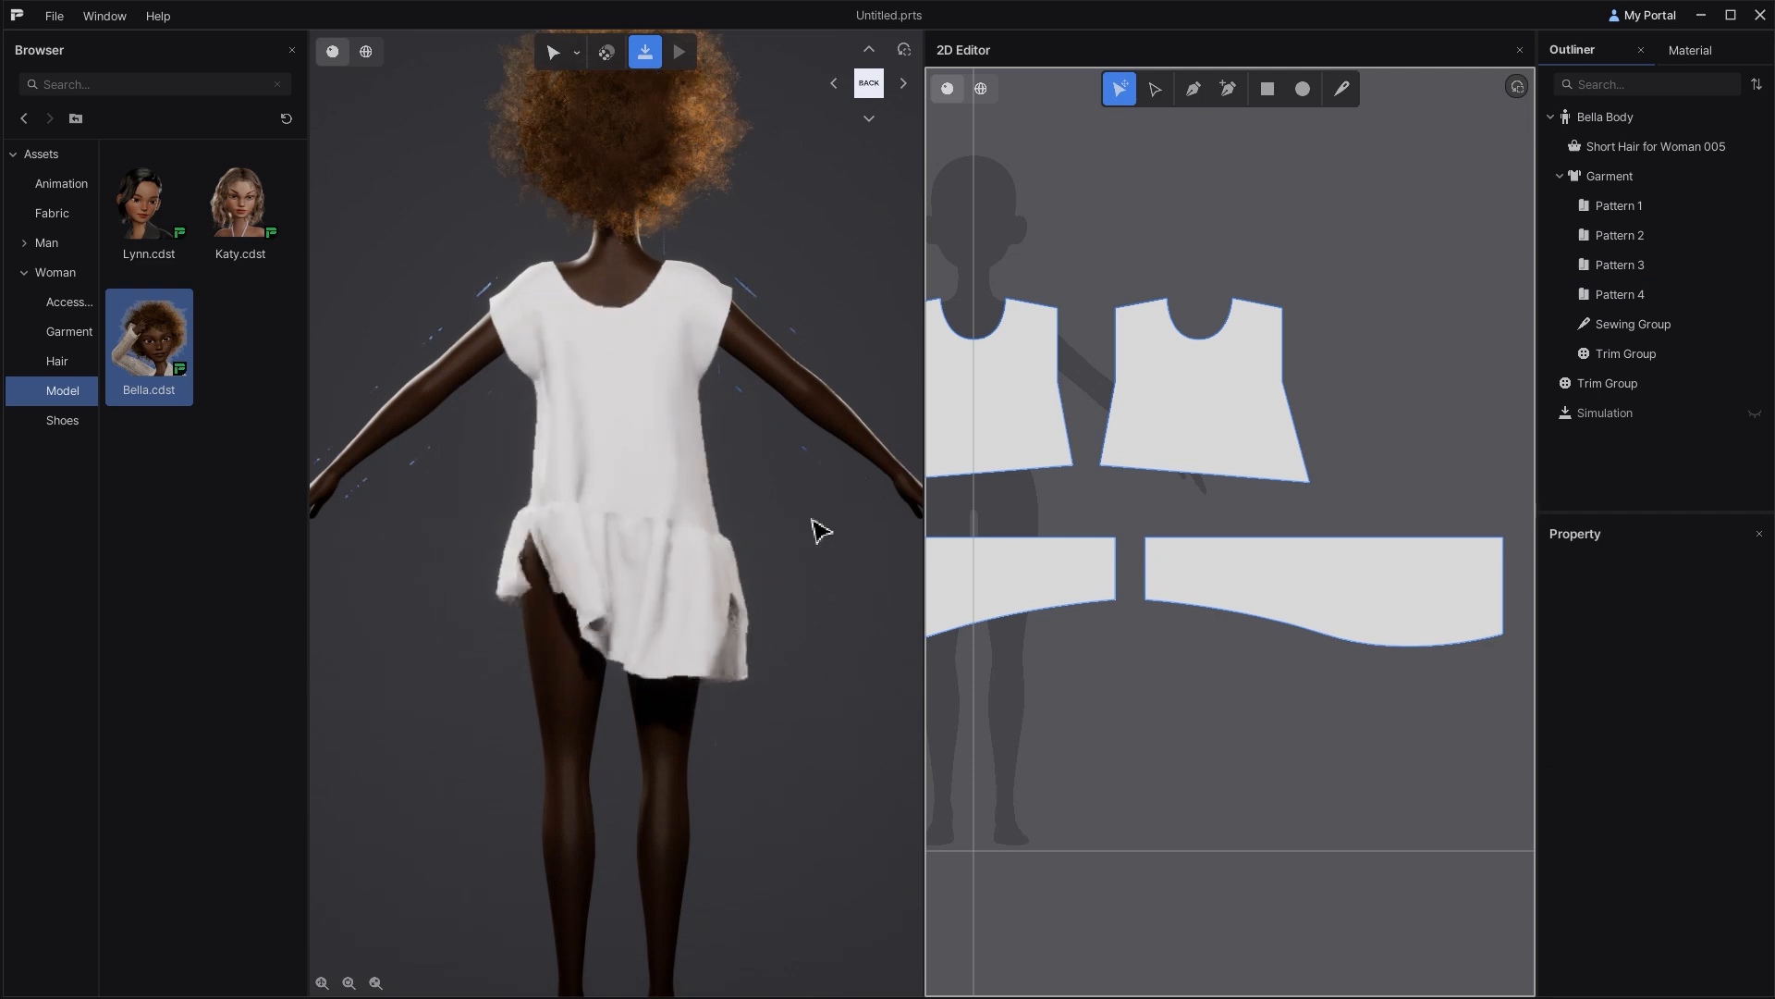
Step: Sew the side edges of the front and back ruffle pieces together on both sides
{"action": "key", "text": "4"}
{"action": "middle_click_drag", "start_coordinate": [1169, 634], "coordinate": [1359, 648]}
{"action": "left_click", "coordinate": [1342, 89]}
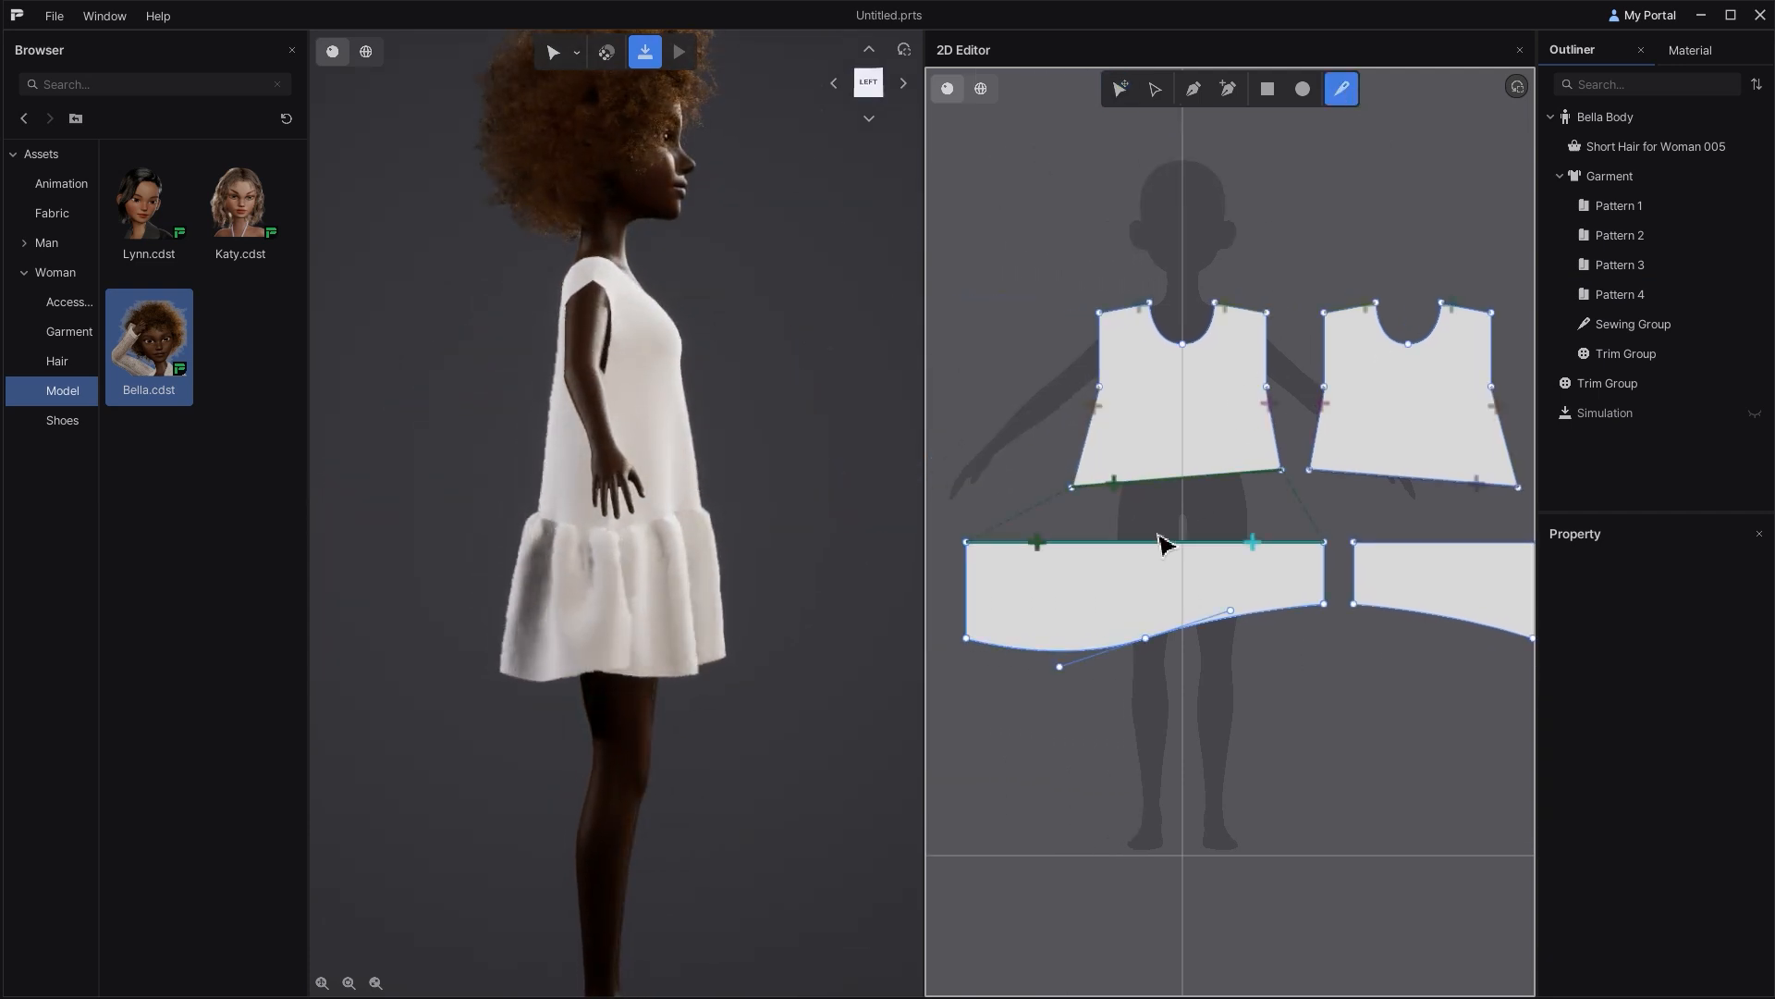
{"action": "left_click", "coordinate": [971, 579]}
{"action": "middle_click_drag", "start_coordinate": [1282, 585], "coordinate": [964, 578]}
{"action": "left_click", "coordinate": [1403, 559]}
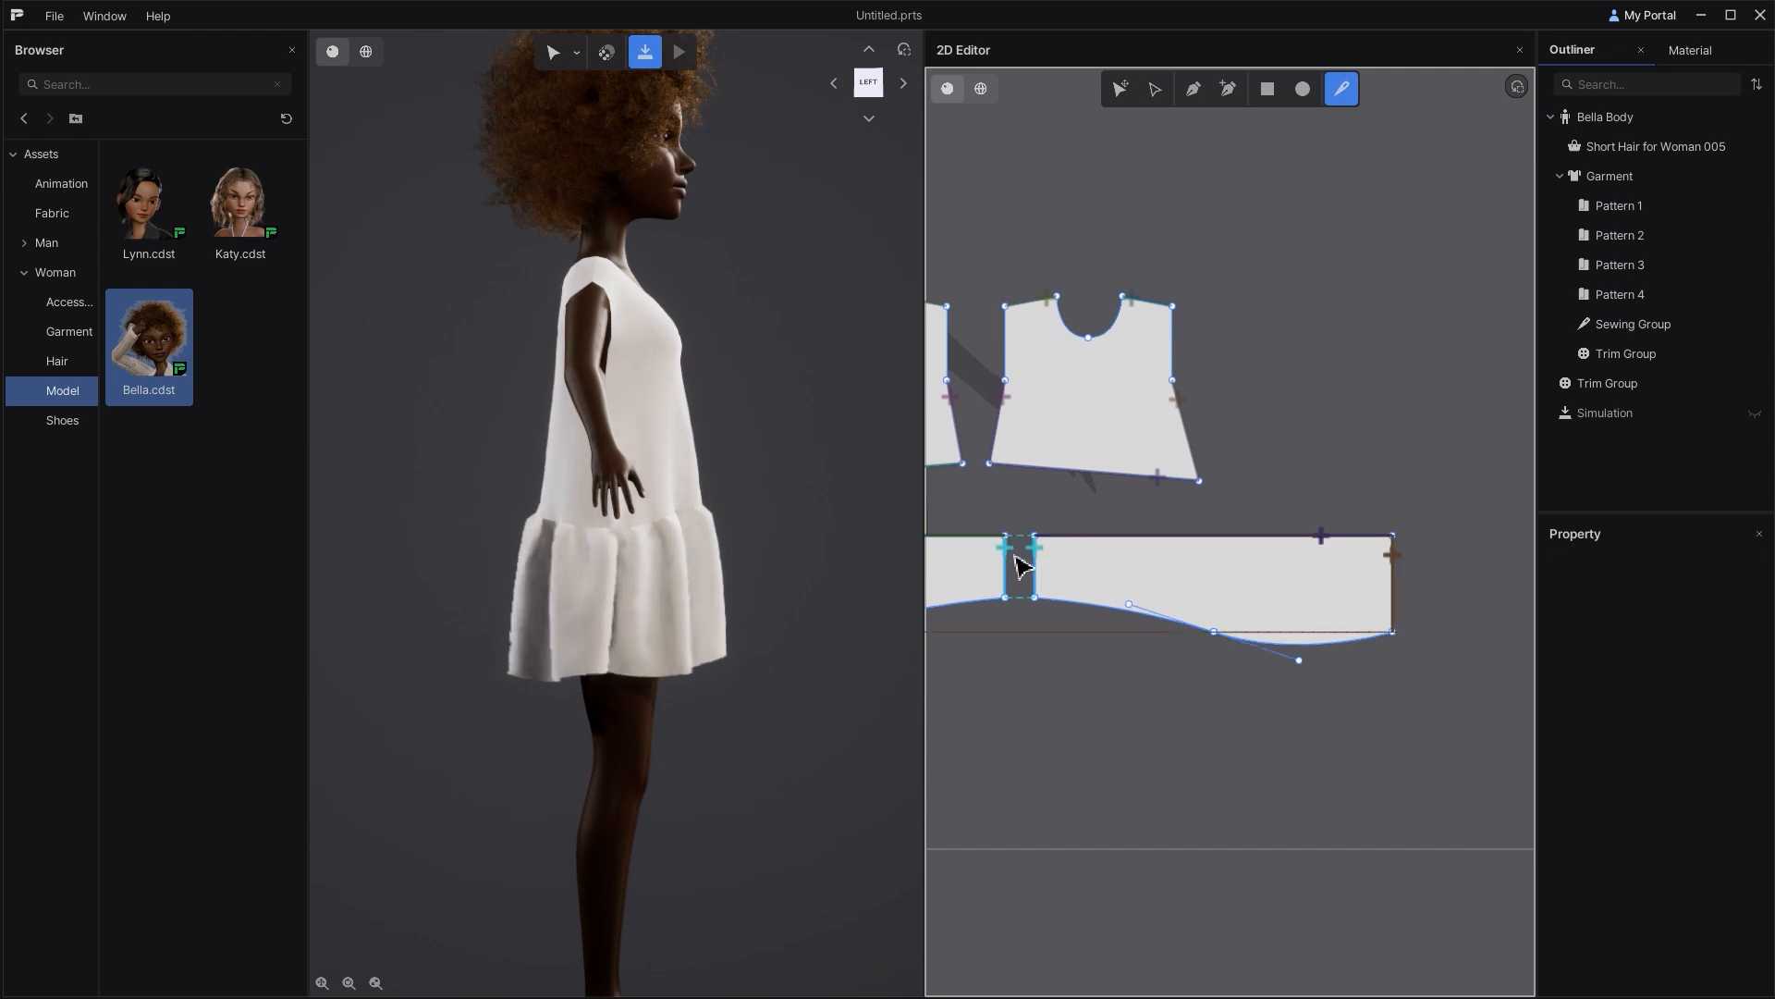
{"action": "middle_click_drag", "start_coordinate": [1107, 515], "coordinate": [1319, 508]}
Step: Draw a rectangular sleeve pattern beside the front bodice's left armhole and widen it to about 42 by 12
{"action": "left_click", "coordinate": [902, 84]}
{"action": "middle_click_drag", "start_coordinate": [1136, 307], "coordinate": [1338, 350]}
{"action": "left_click", "coordinate": [1267, 89]}
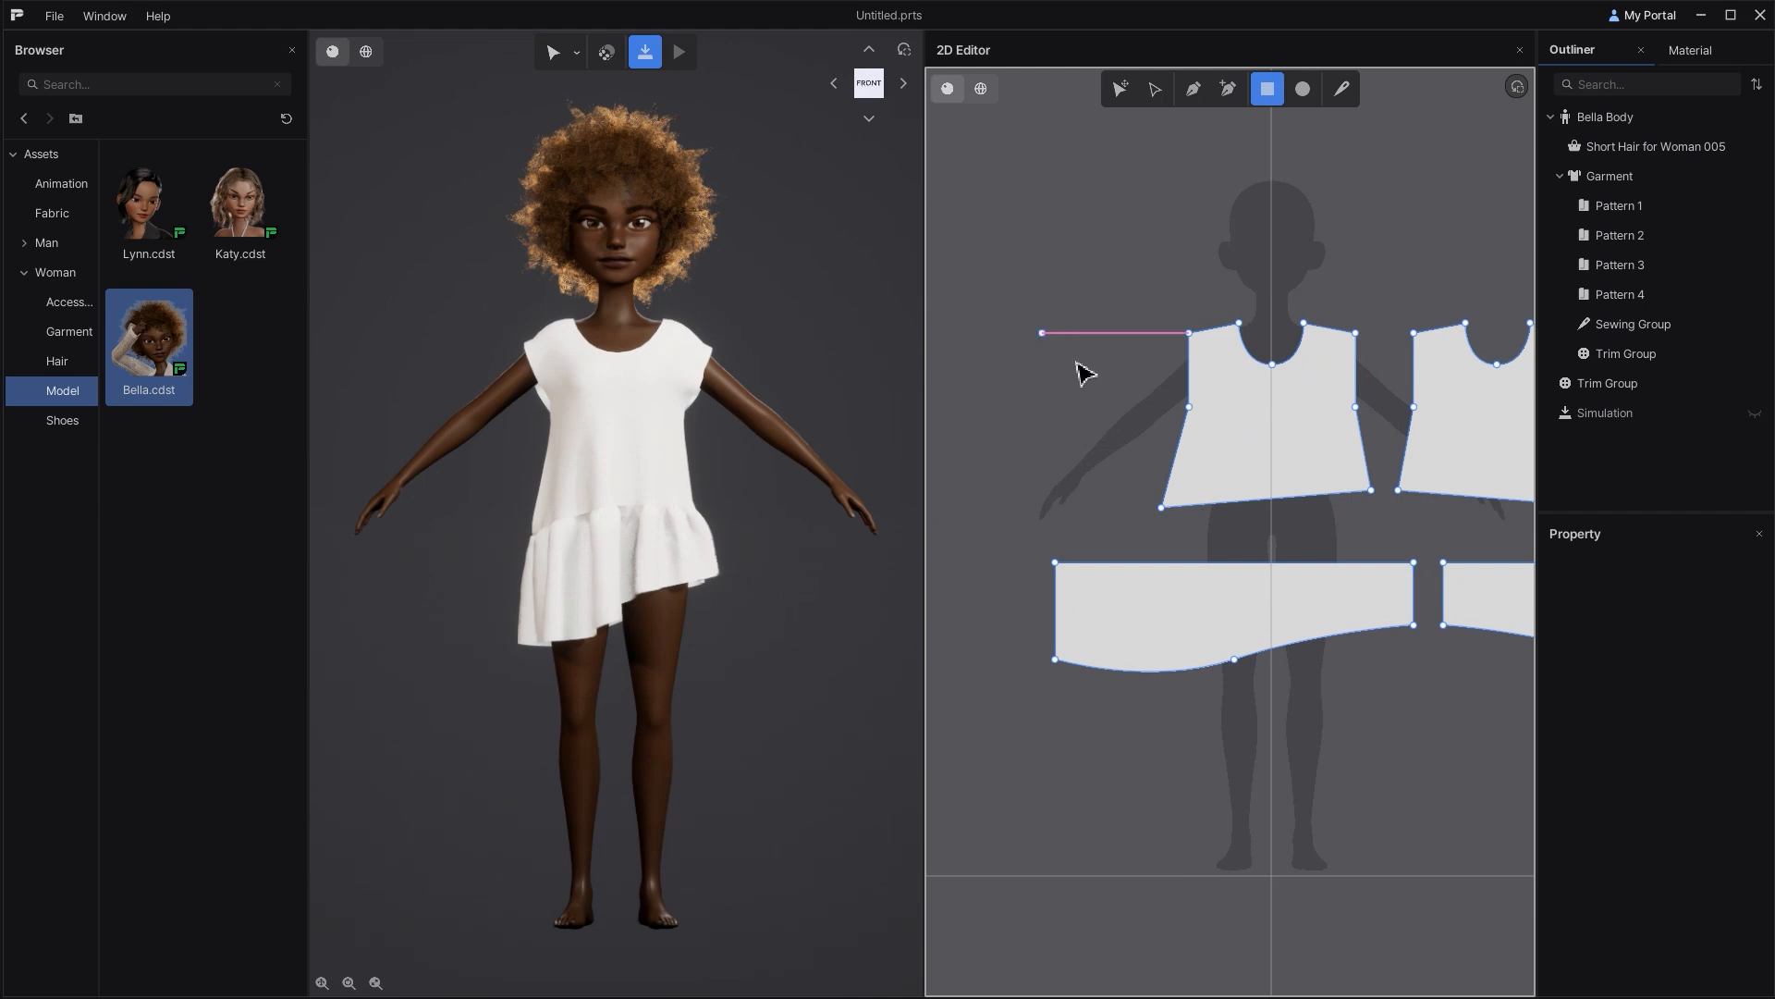
{"action": "left_click_drag", "start_coordinate": [1077, 364], "coordinate": [1186, 387]}
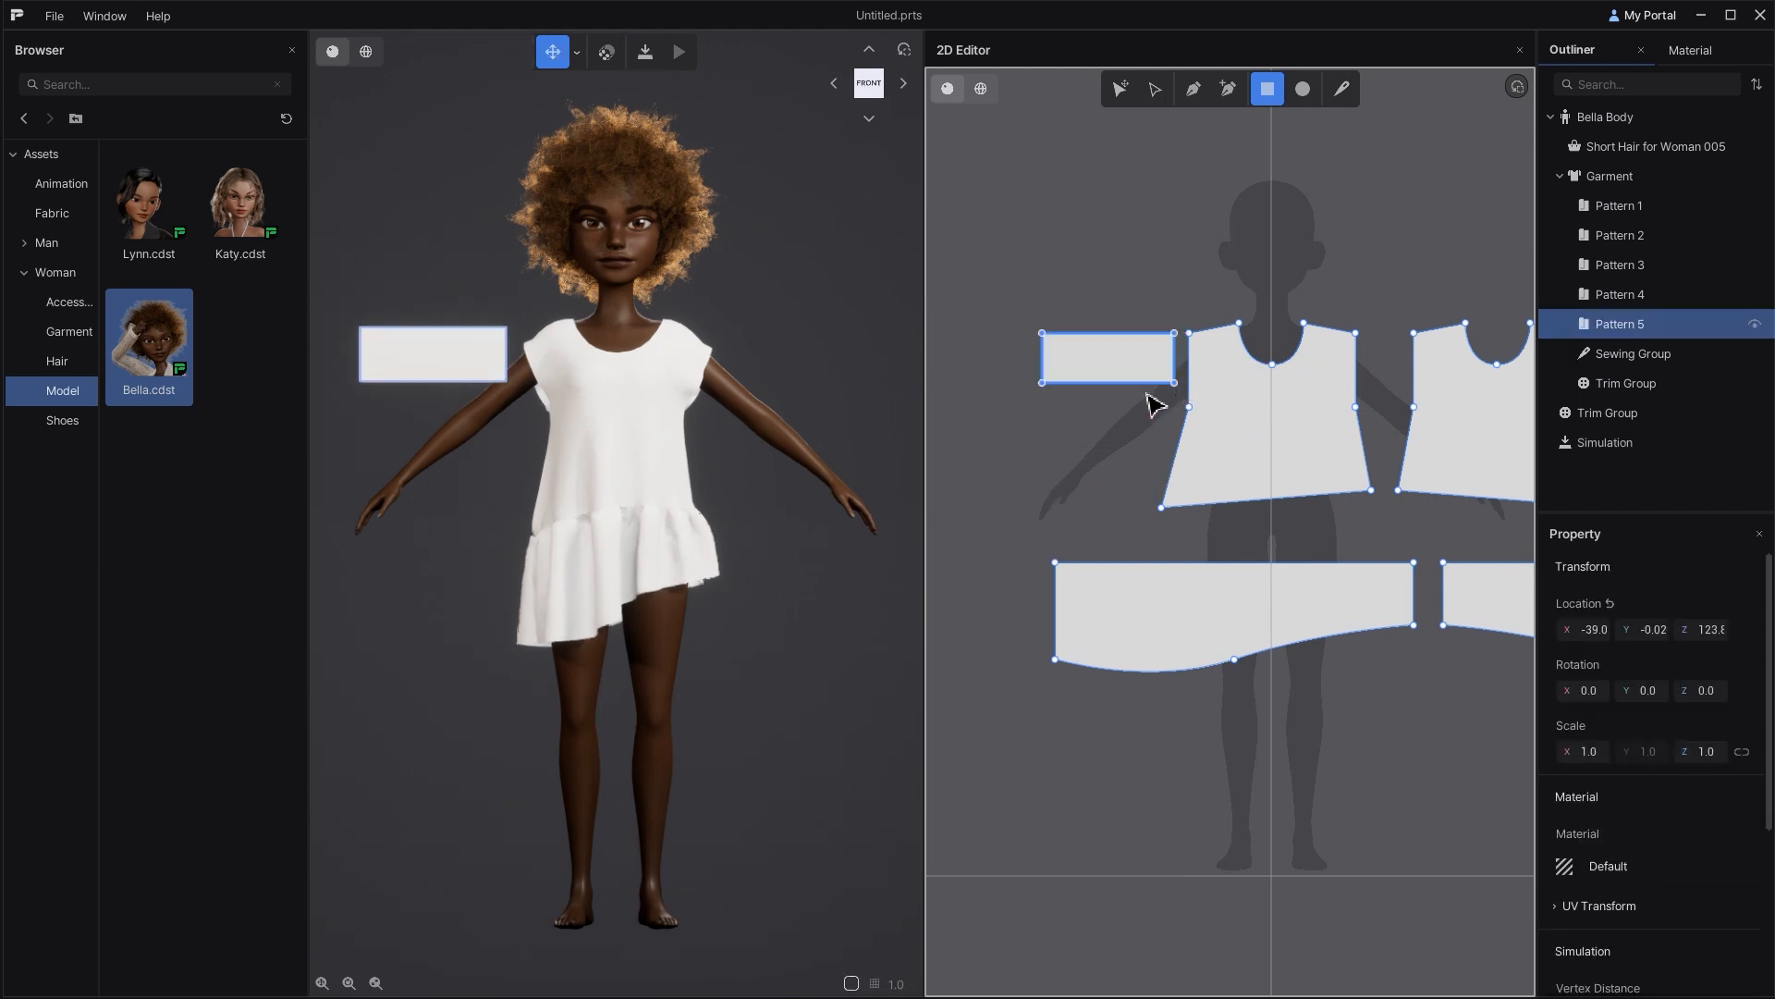
{"action": "middle_click_drag", "start_coordinate": [1153, 400], "coordinate": [1224, 389]}
{"action": "left_click", "coordinate": [1121, 91]}
{"action": "left_click_drag", "start_coordinate": [1065, 338], "coordinate": [1051, 336]}
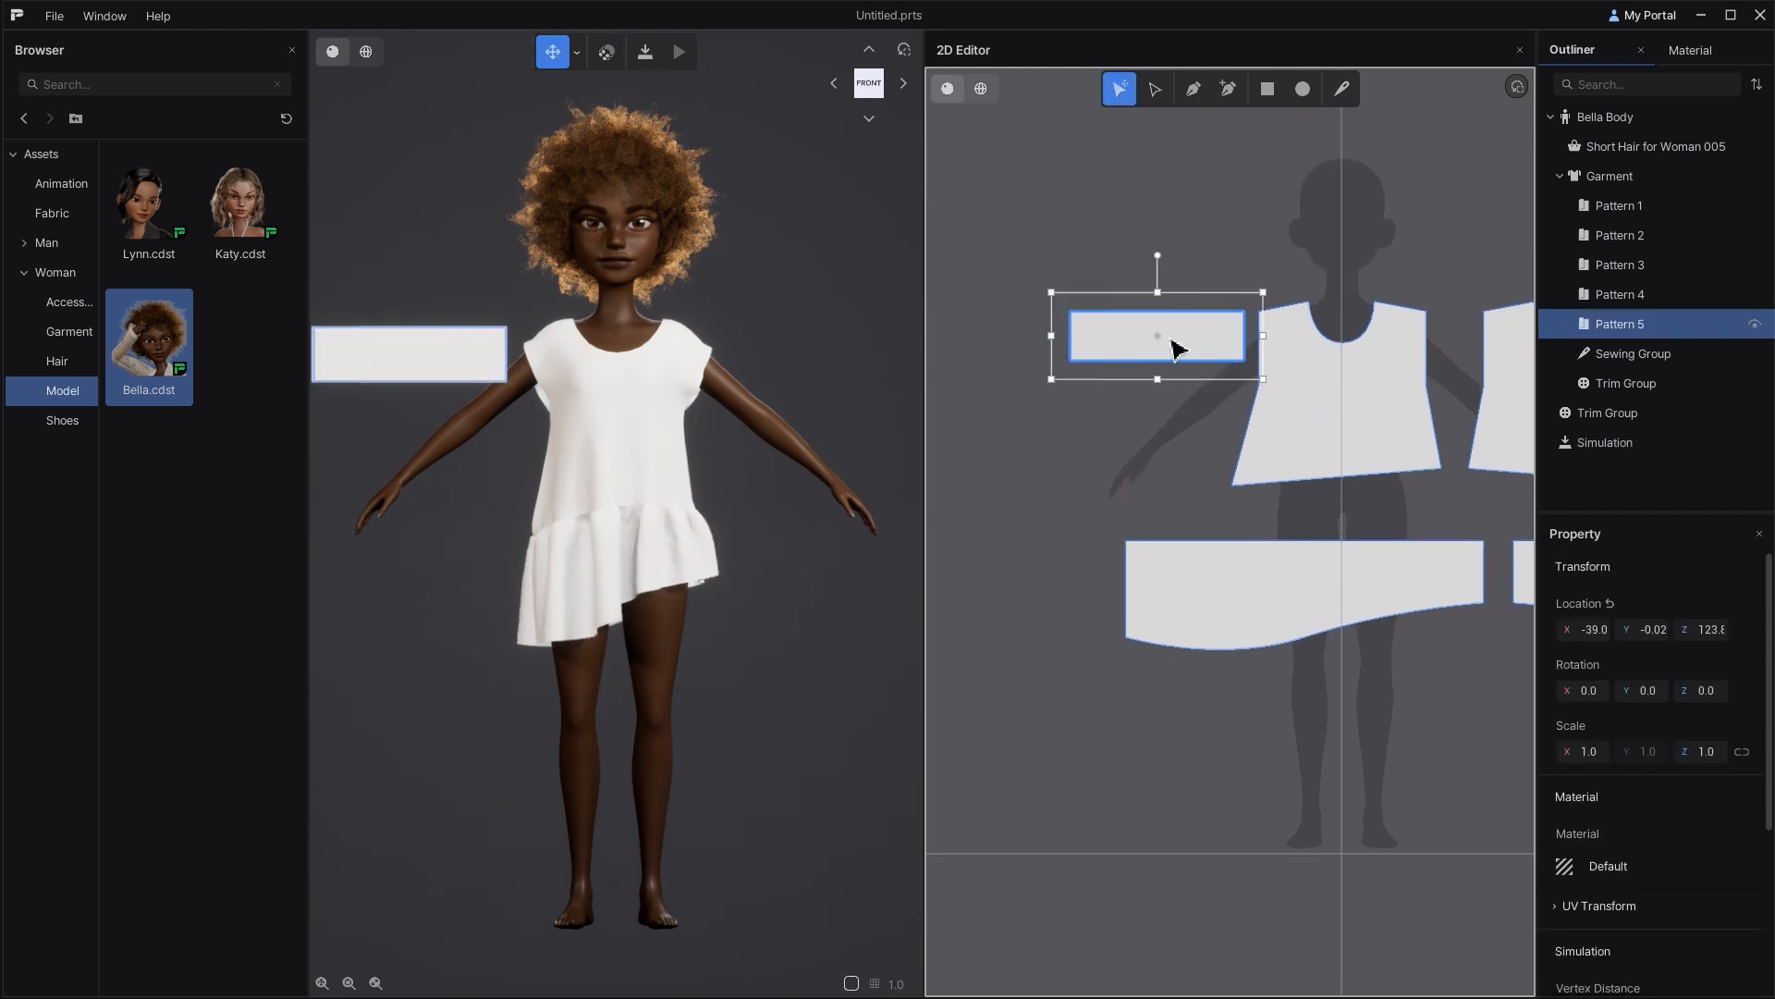
{"action": "left_click_drag", "start_coordinate": [1199, 372], "coordinate": [1198, 374]}
Step: Add middle points to the sleeve's top and bottom edges and raise the top one into a peak with sloping edges about 21.7 long
{"action": "left_click", "coordinate": [1228, 89]}
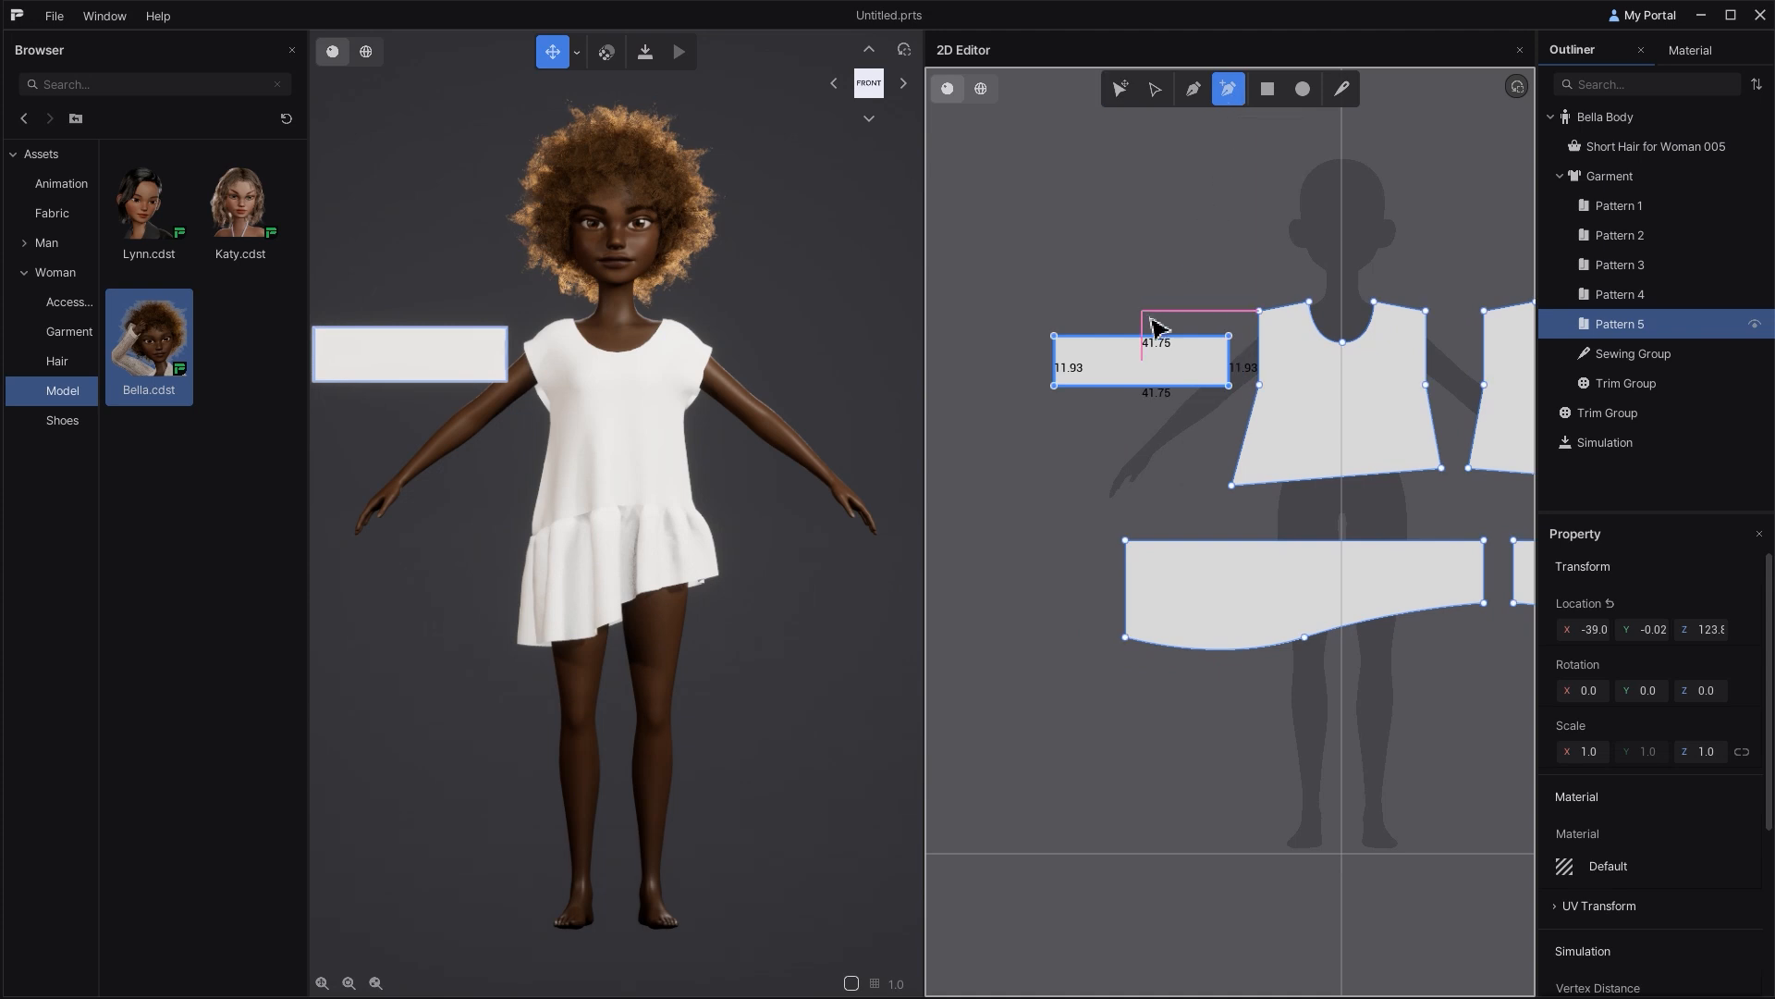
{"action": "left_click", "coordinate": [1153, 347]}
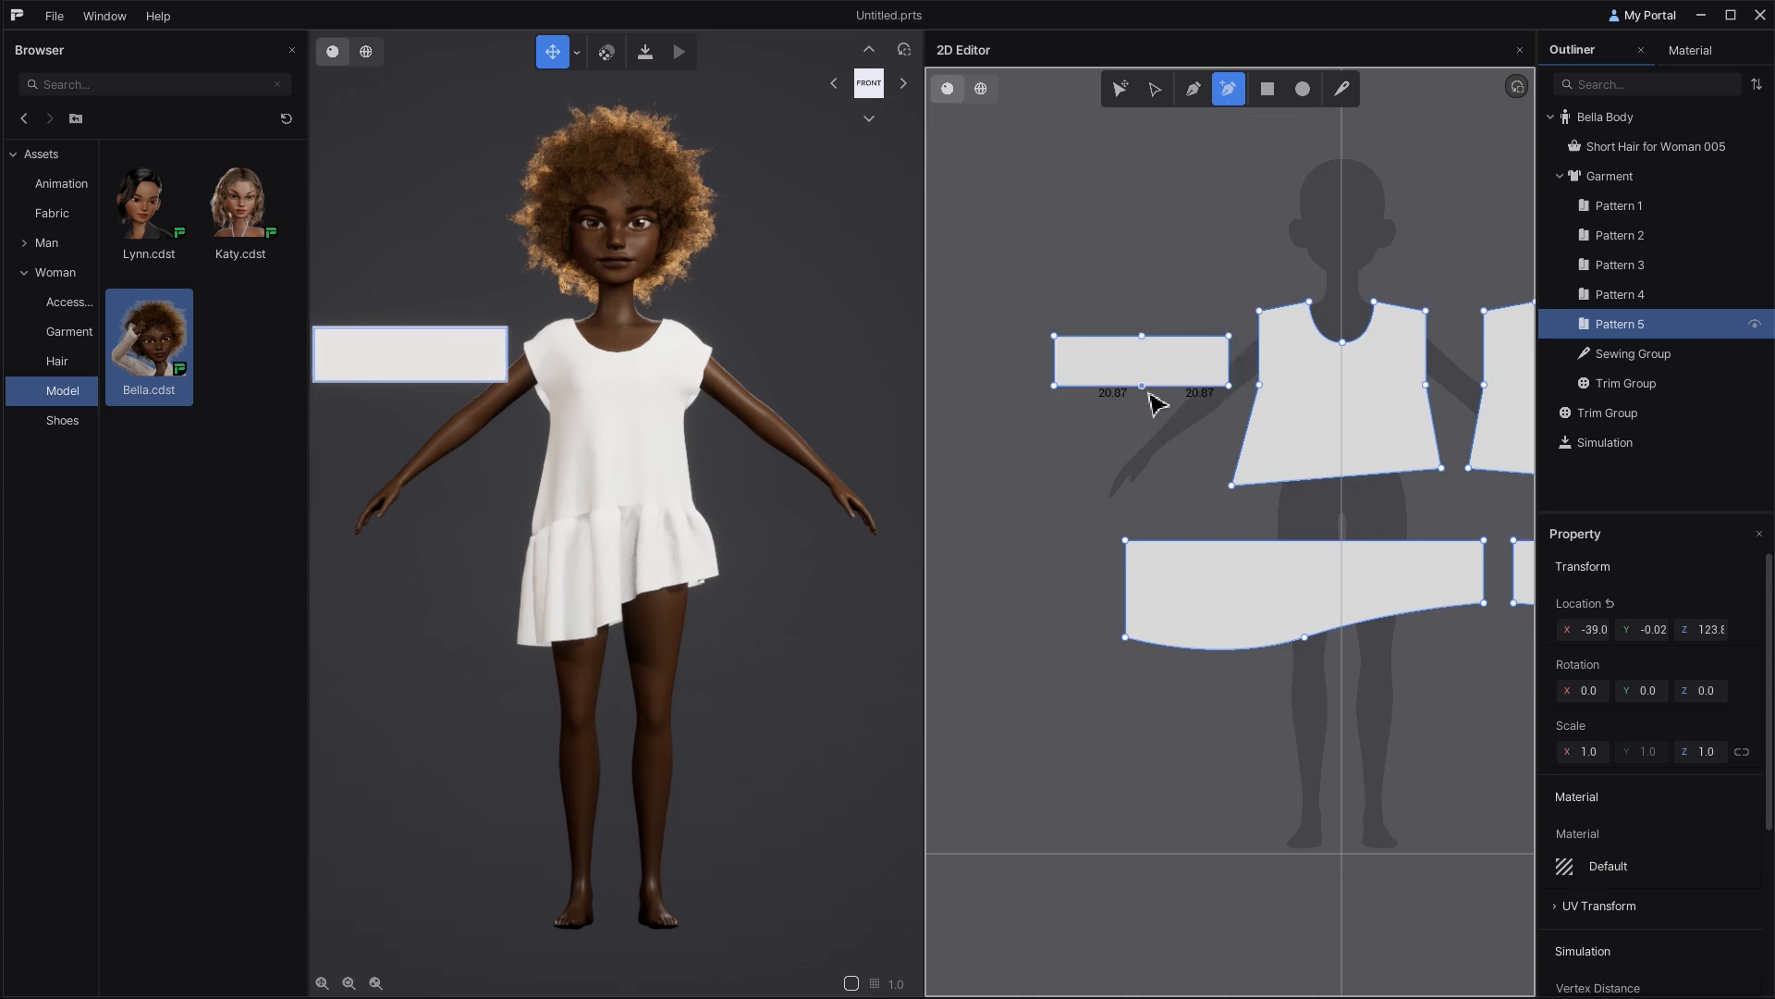
{"action": "scroll", "coordinate": [1143, 395], "scroll_direction": "up", "scroll_amount": 2}
{"action": "left_click_drag", "start_coordinate": [1147, 316], "coordinate": [1147, 279]}
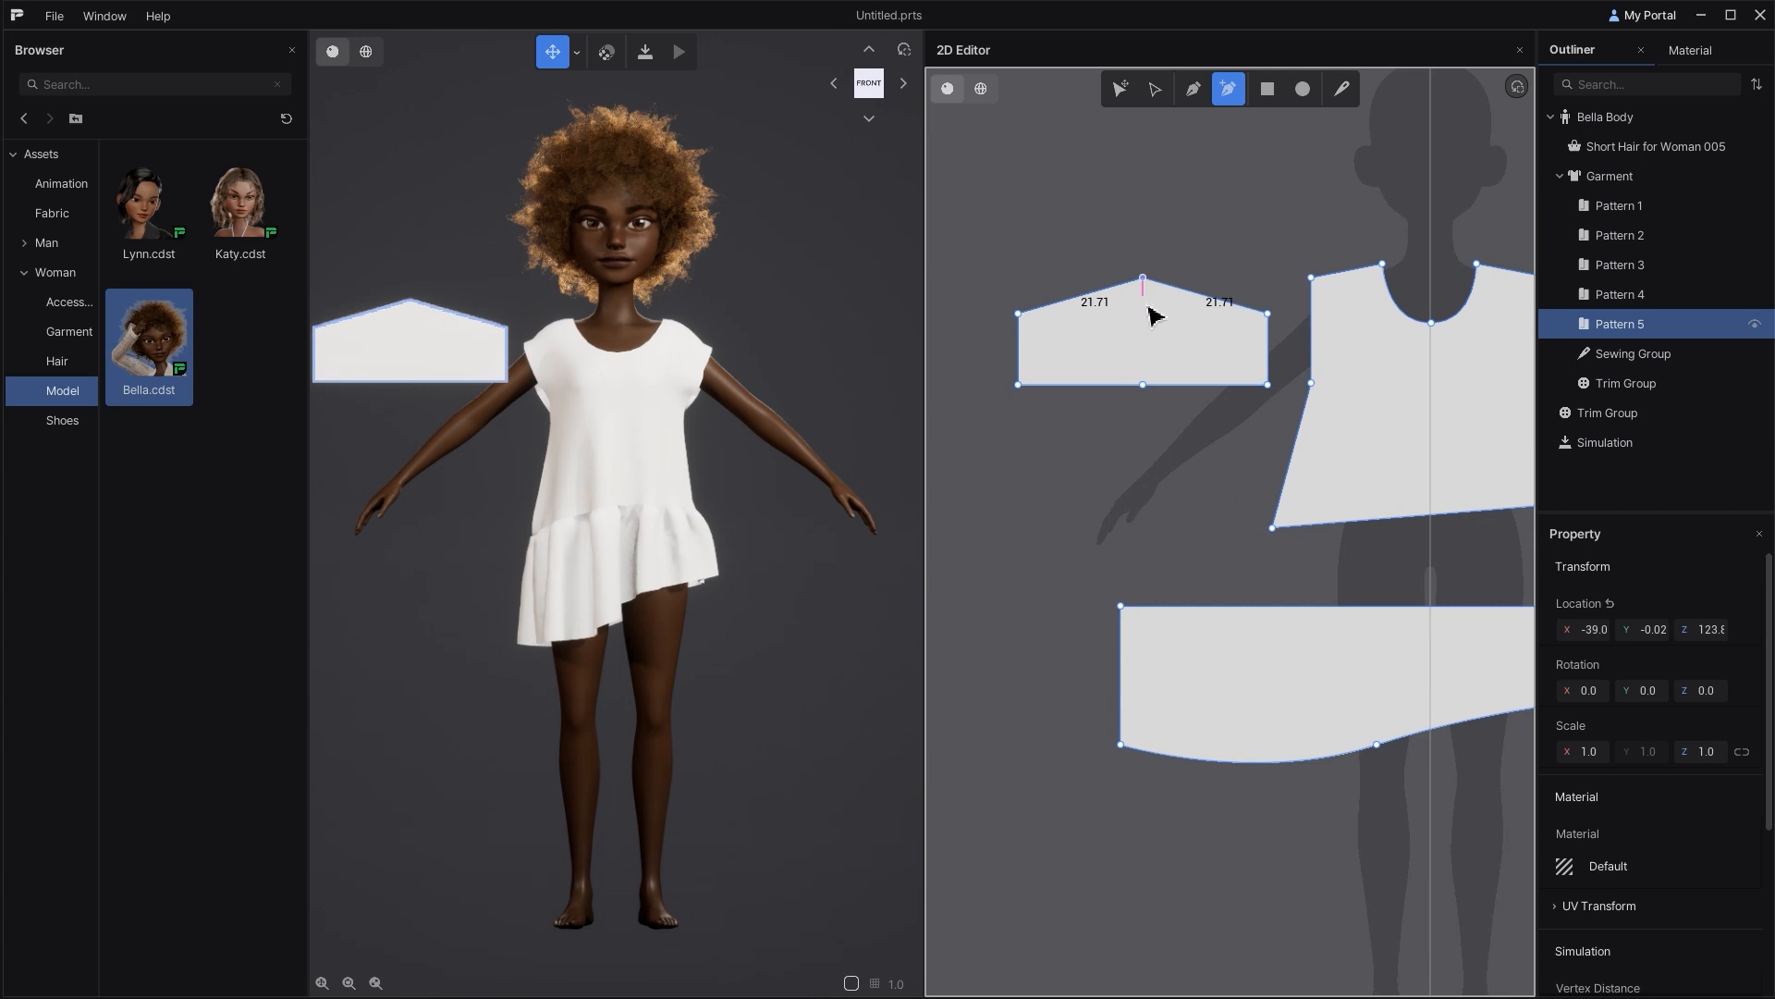
Step: Curve the sleeve's bottom edge downward from its middle point using connected handles, and reduce the piece's overall height
{"action": "right_click", "coordinate": [1145, 386]}
{"action": "left_click", "coordinate": [1195, 432]}
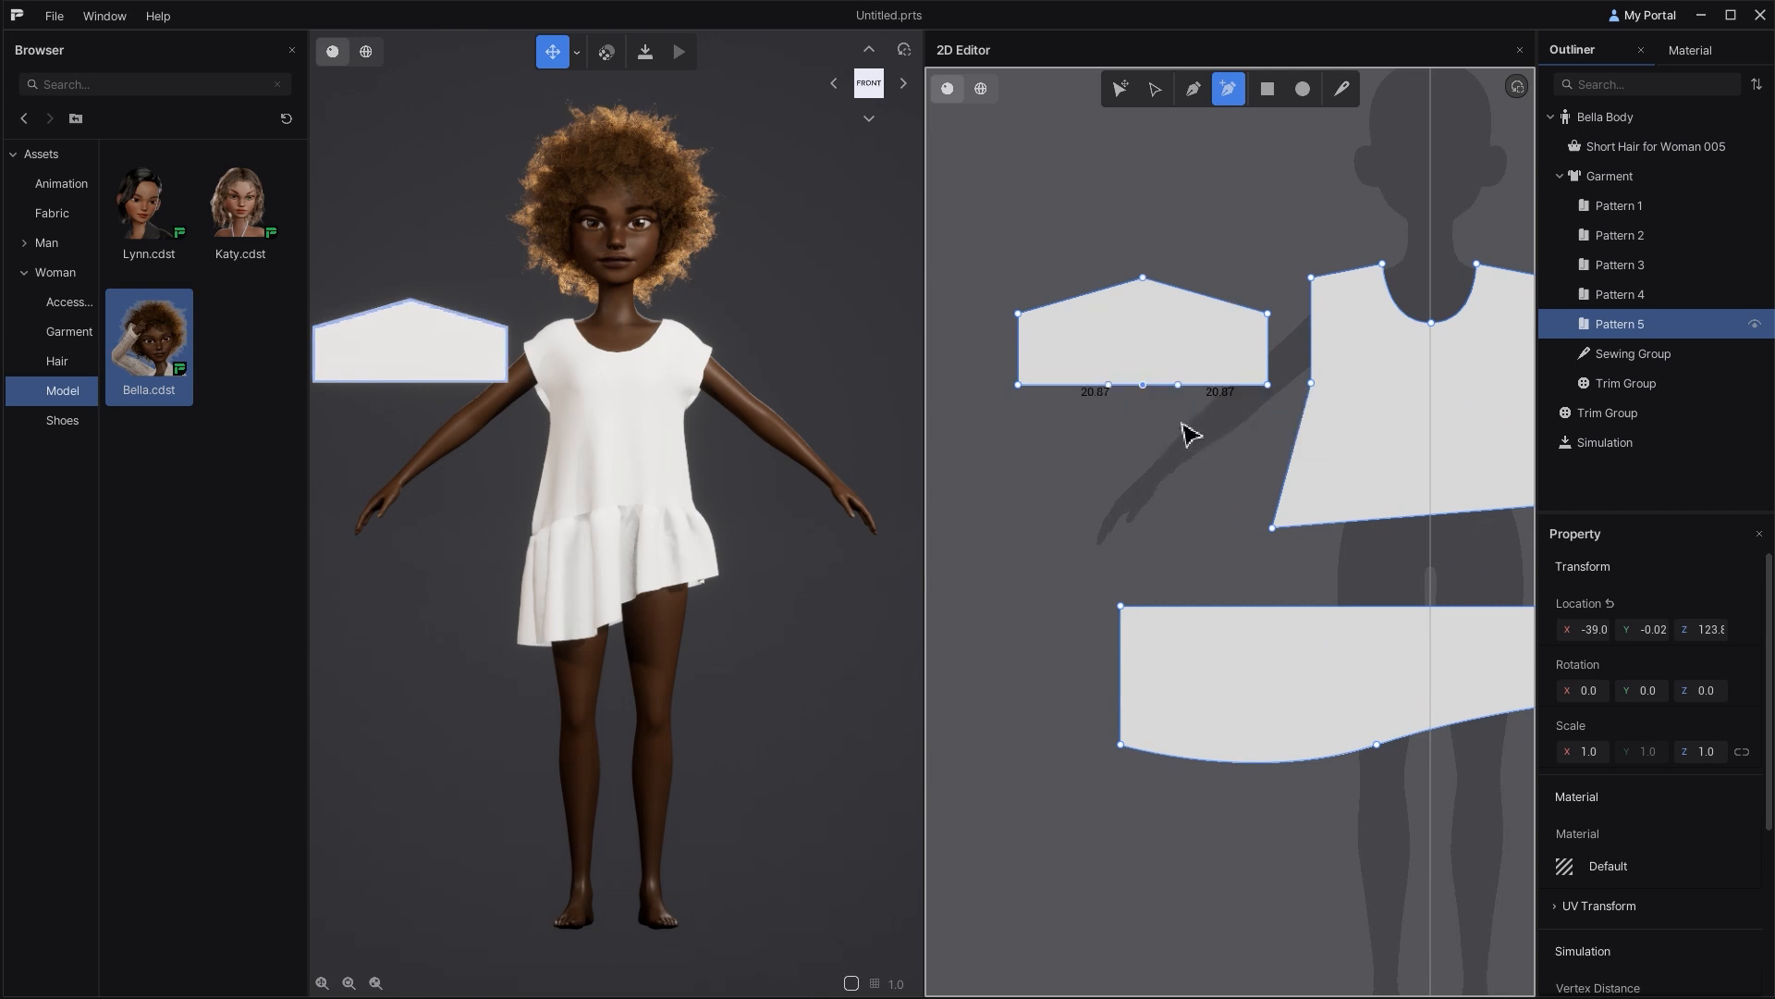
{"action": "left_click_drag", "start_coordinate": [1147, 387], "coordinate": [1167, 451]}
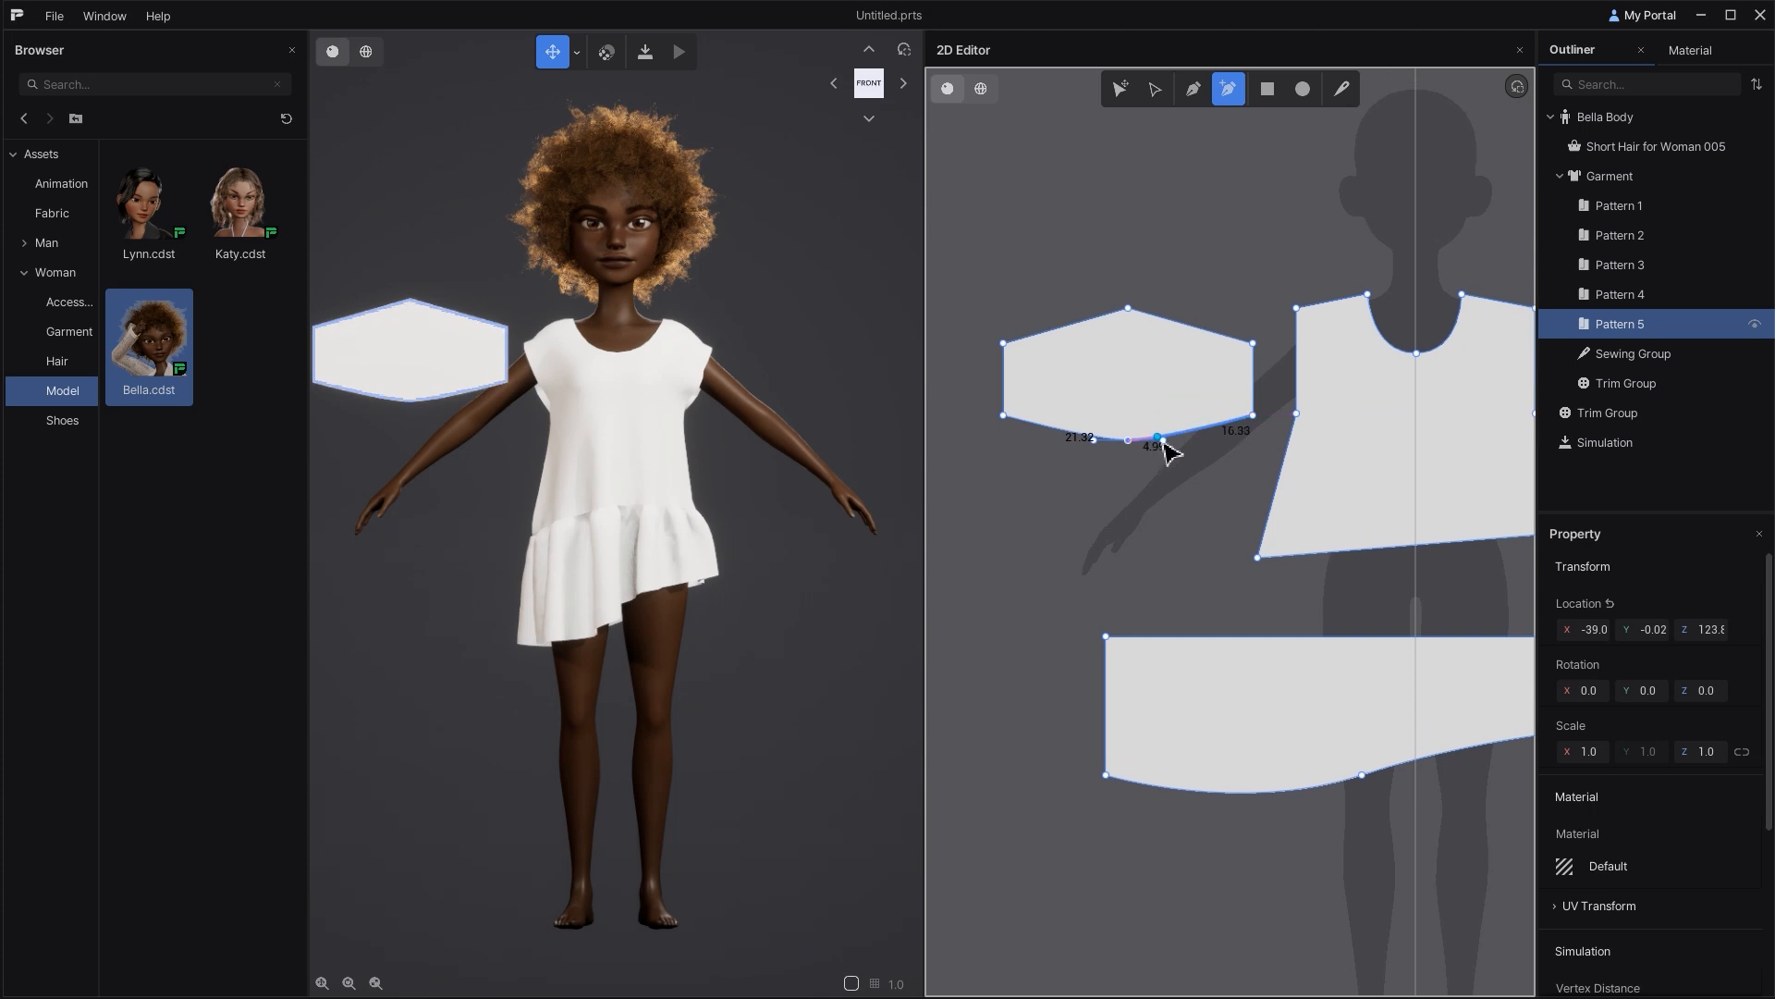
{"action": "key", "text": "a"}
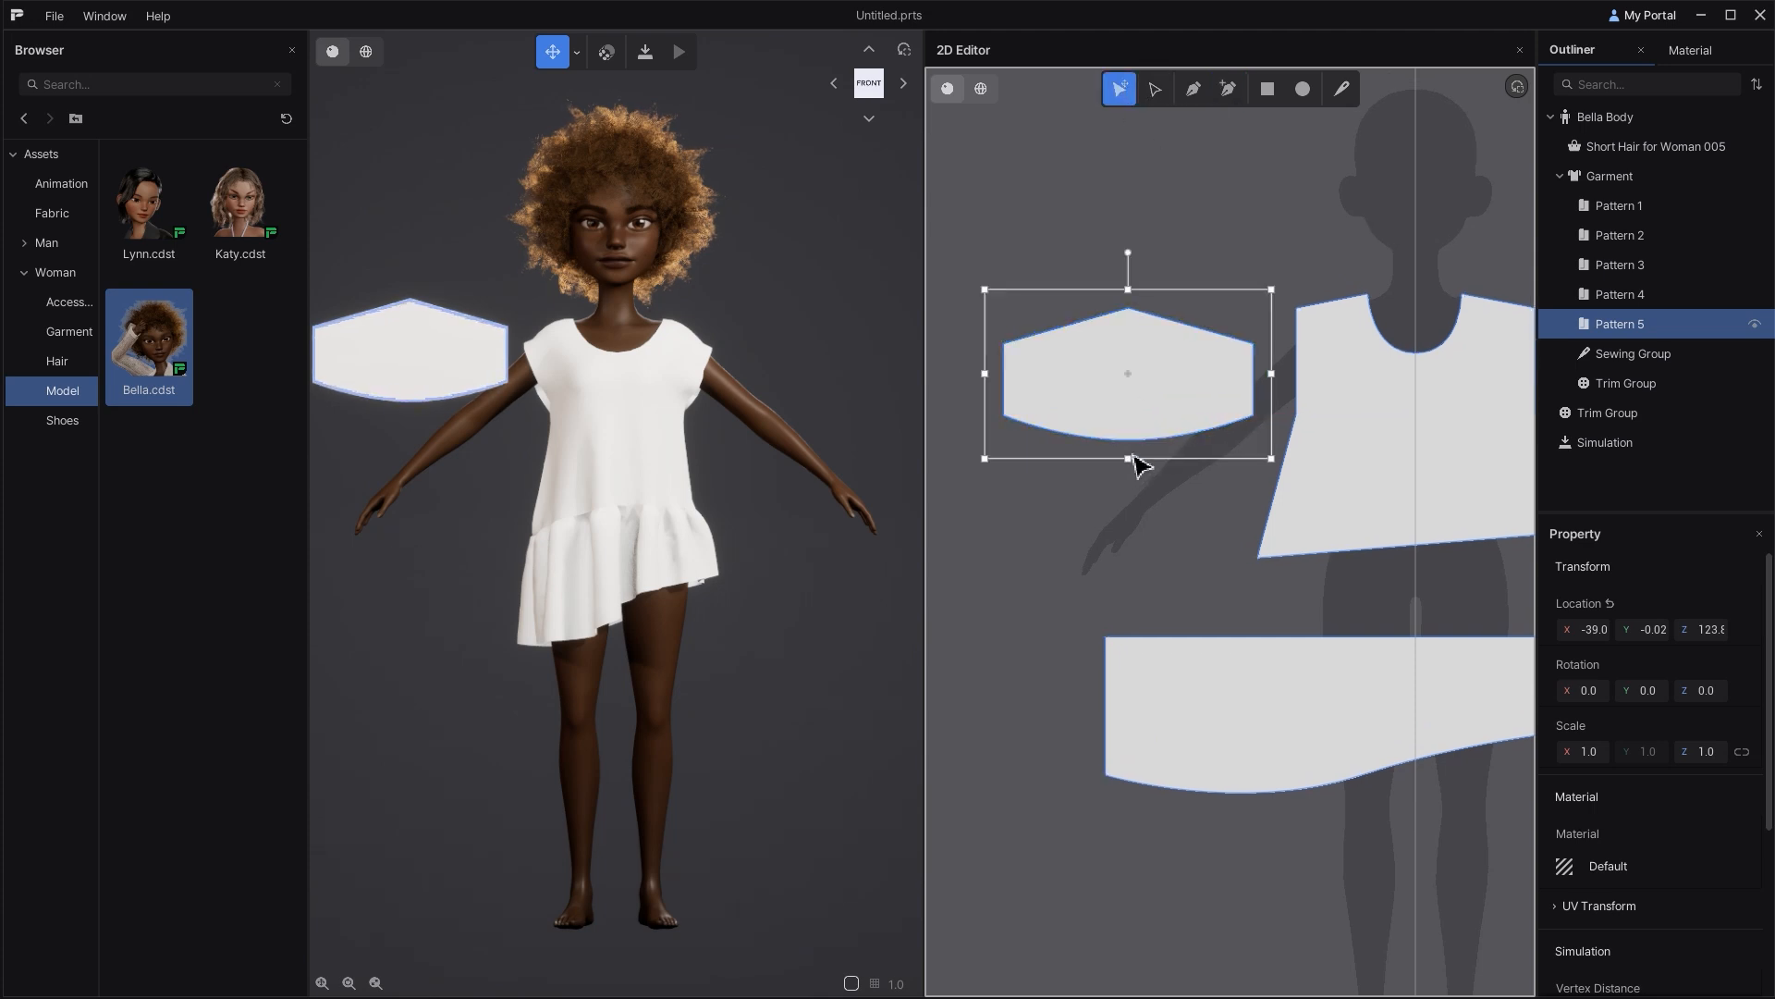
{"action": "left_click_drag", "start_coordinate": [1129, 424], "coordinate": [1139, 404]}
{"action": "left_click", "coordinate": [1226, 242]}
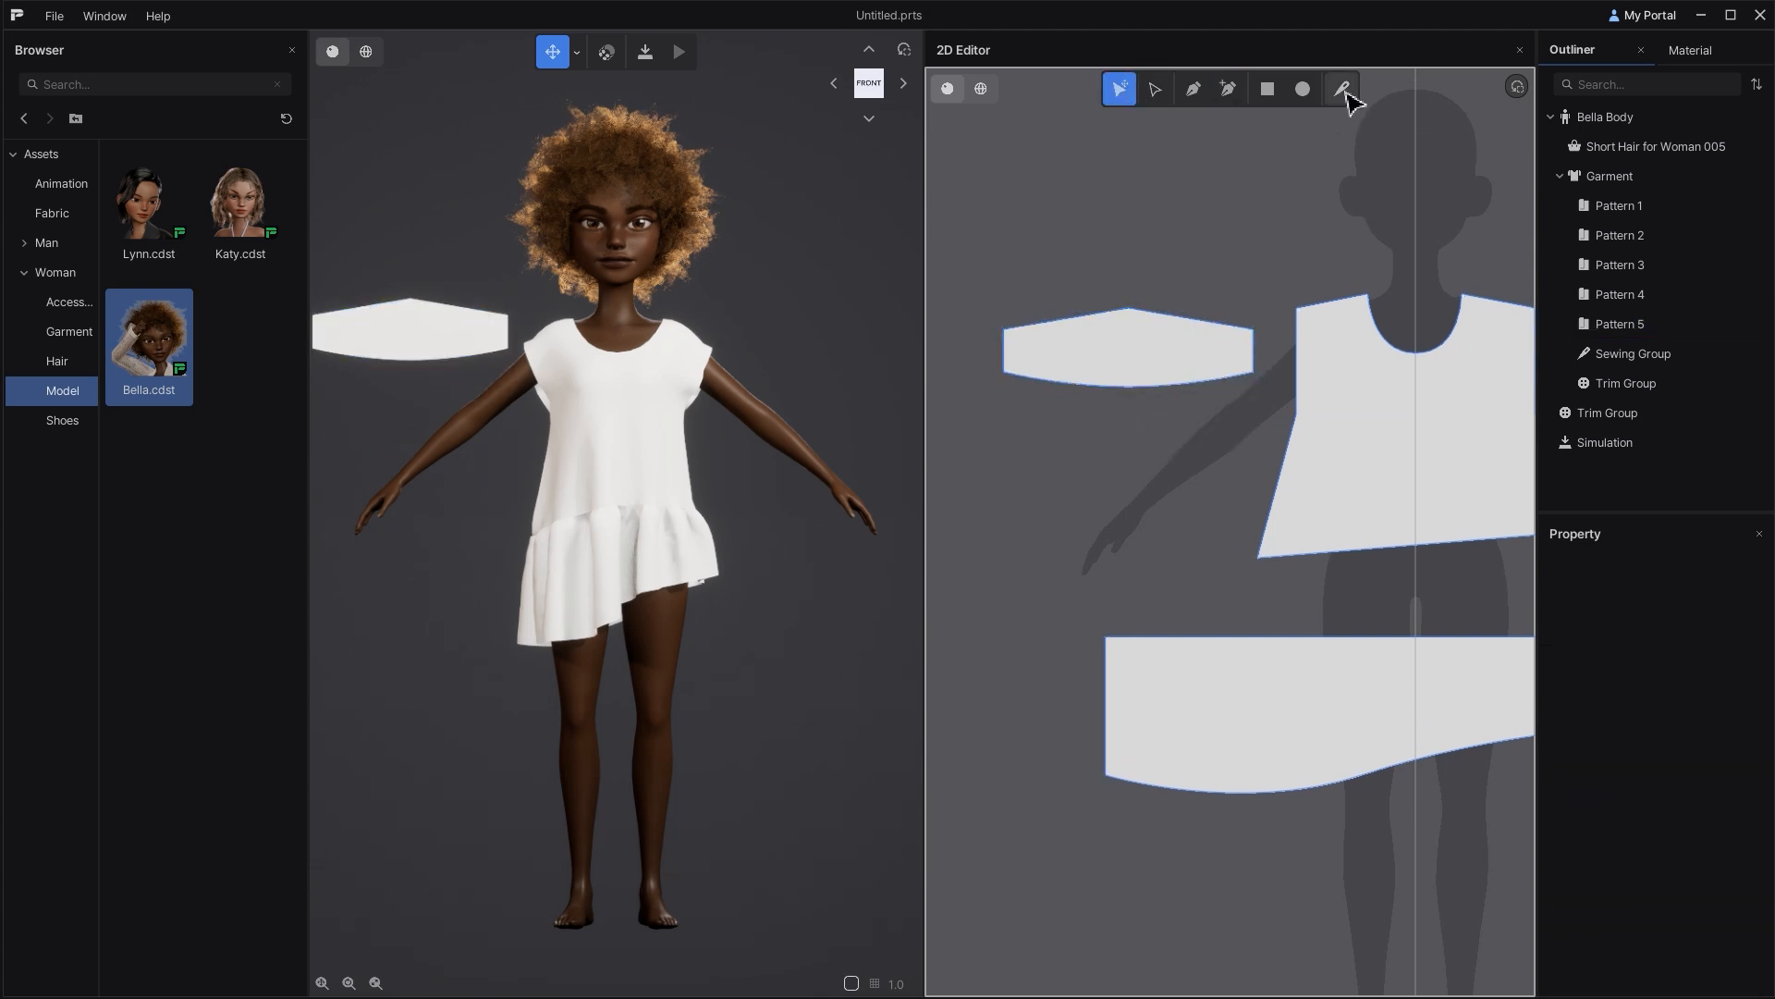
Step: Sew the sleeve's two sloping top edges to the matching armhole edges of the front and back bodice pieces
{"action": "left_click", "coordinate": [1345, 92]}
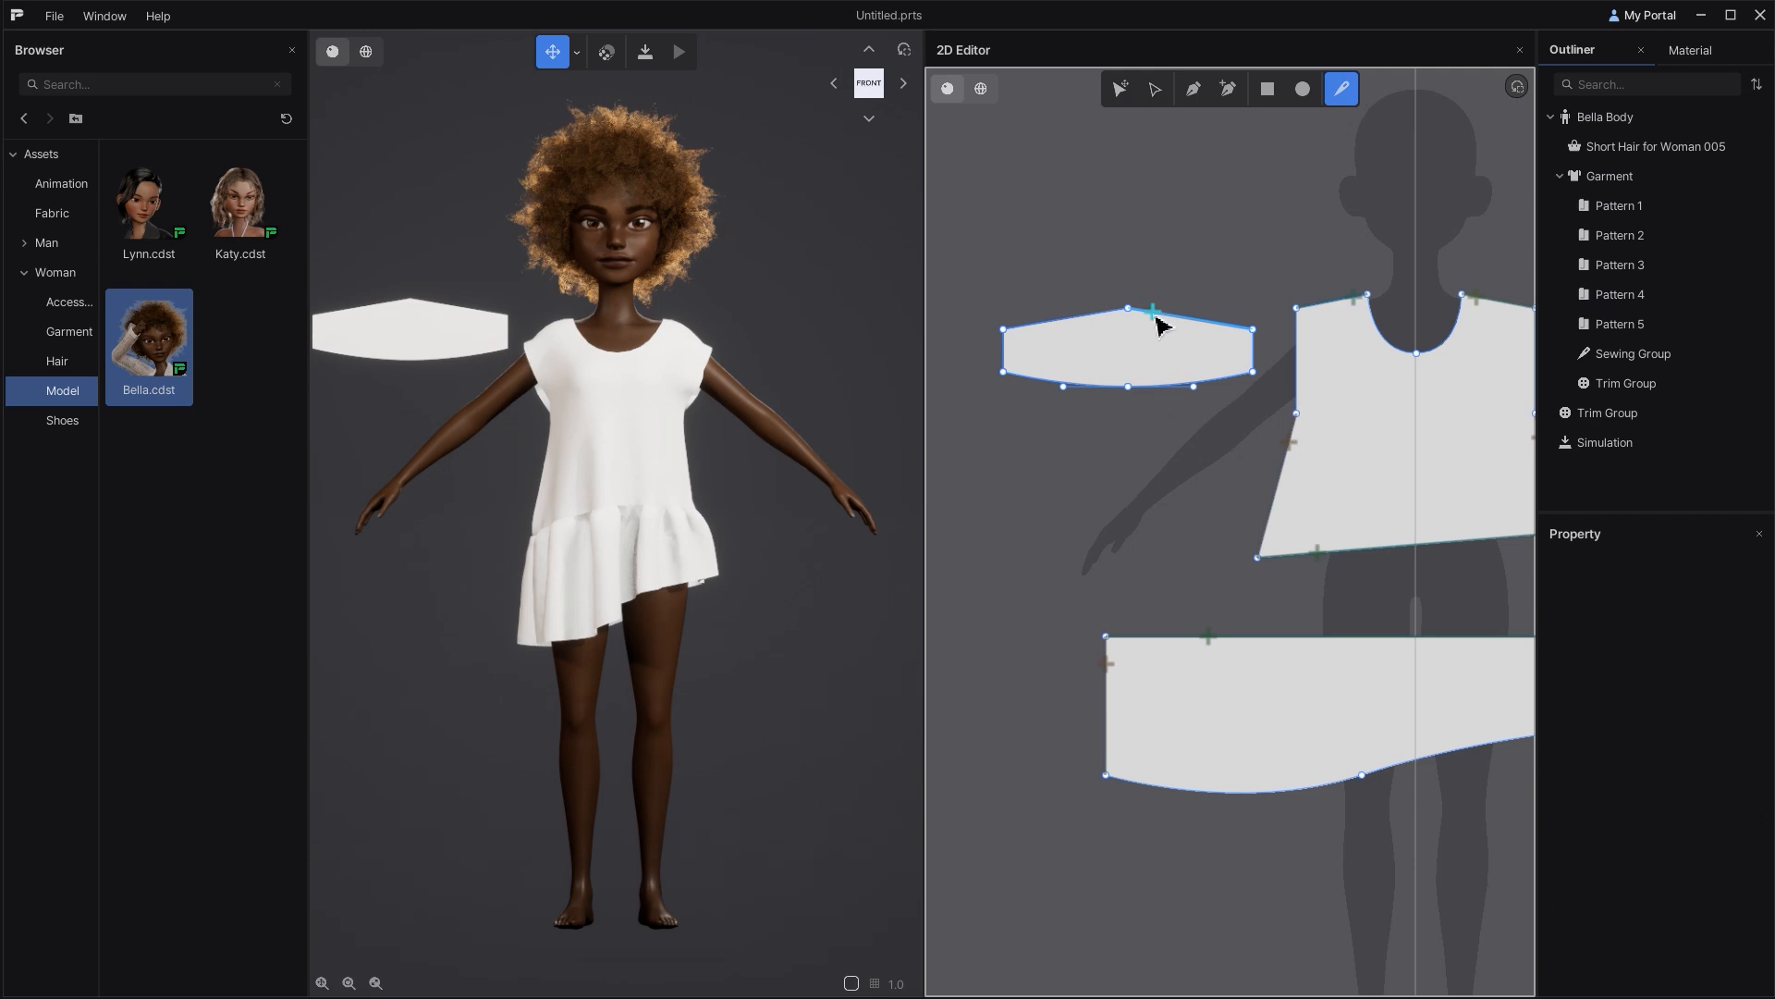
{"action": "left_click", "coordinate": [1256, 329]}
{"action": "left_click", "coordinate": [1299, 347]}
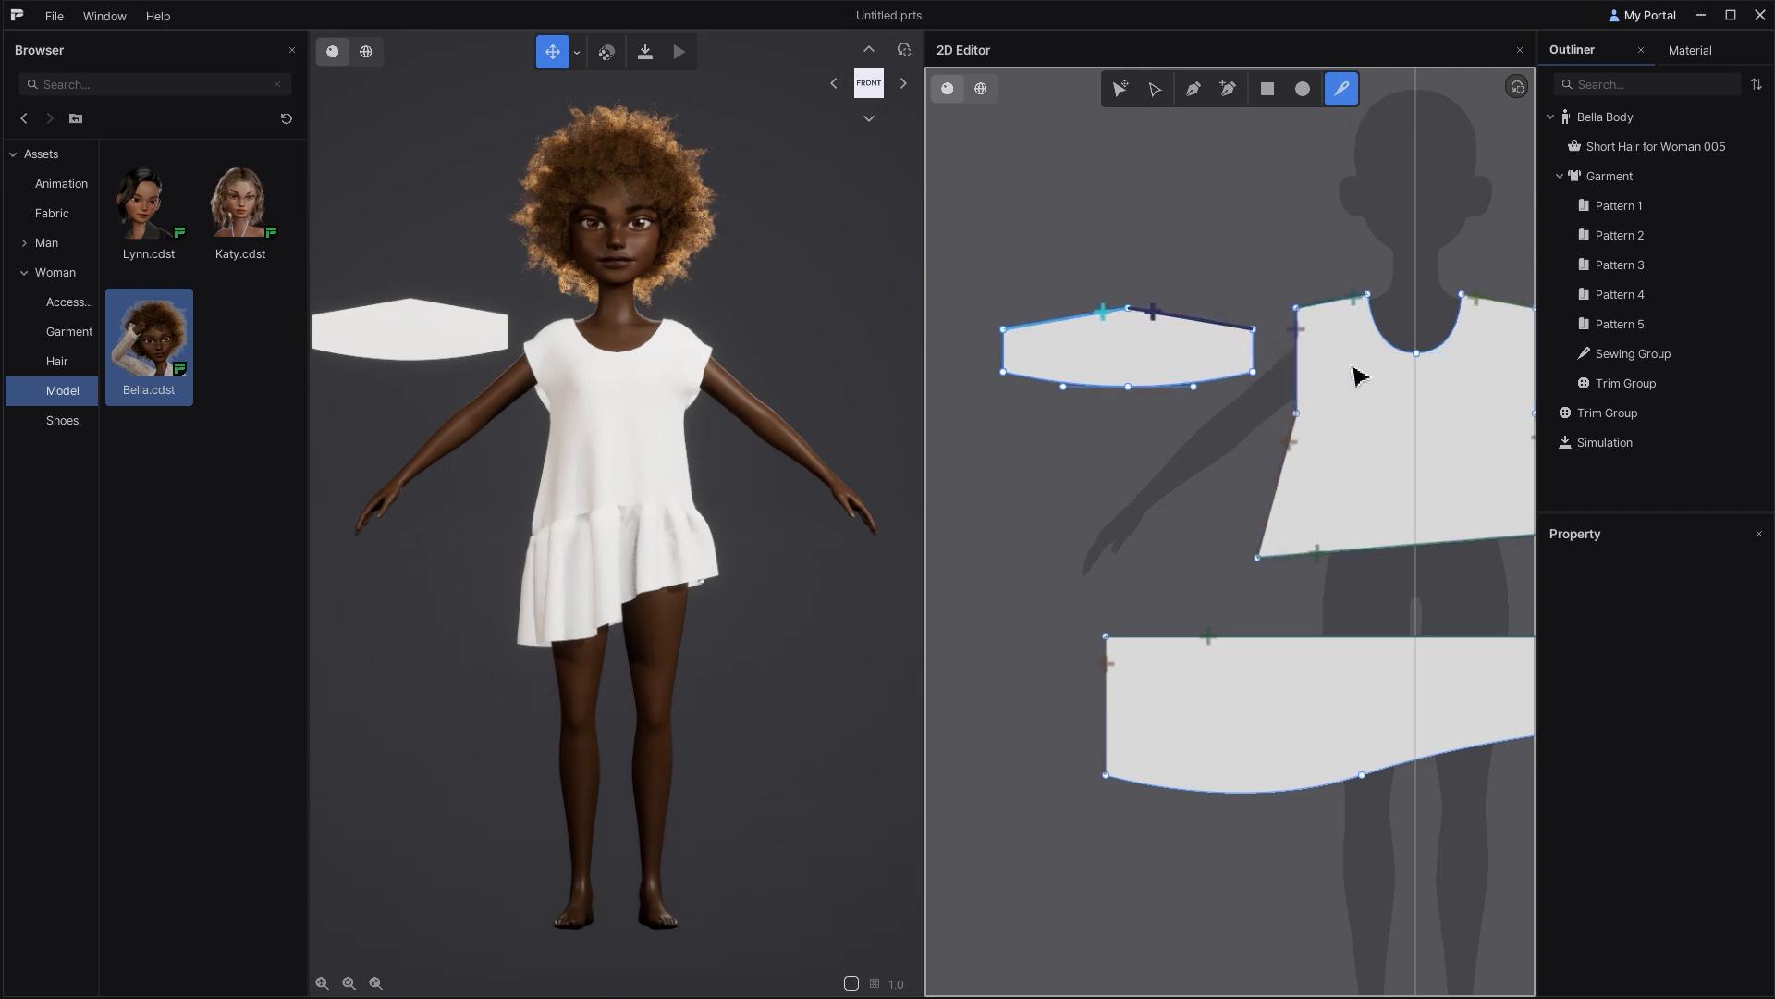
{"action": "middle_click_drag", "start_coordinate": [1362, 377], "coordinate": [1245, 394]}
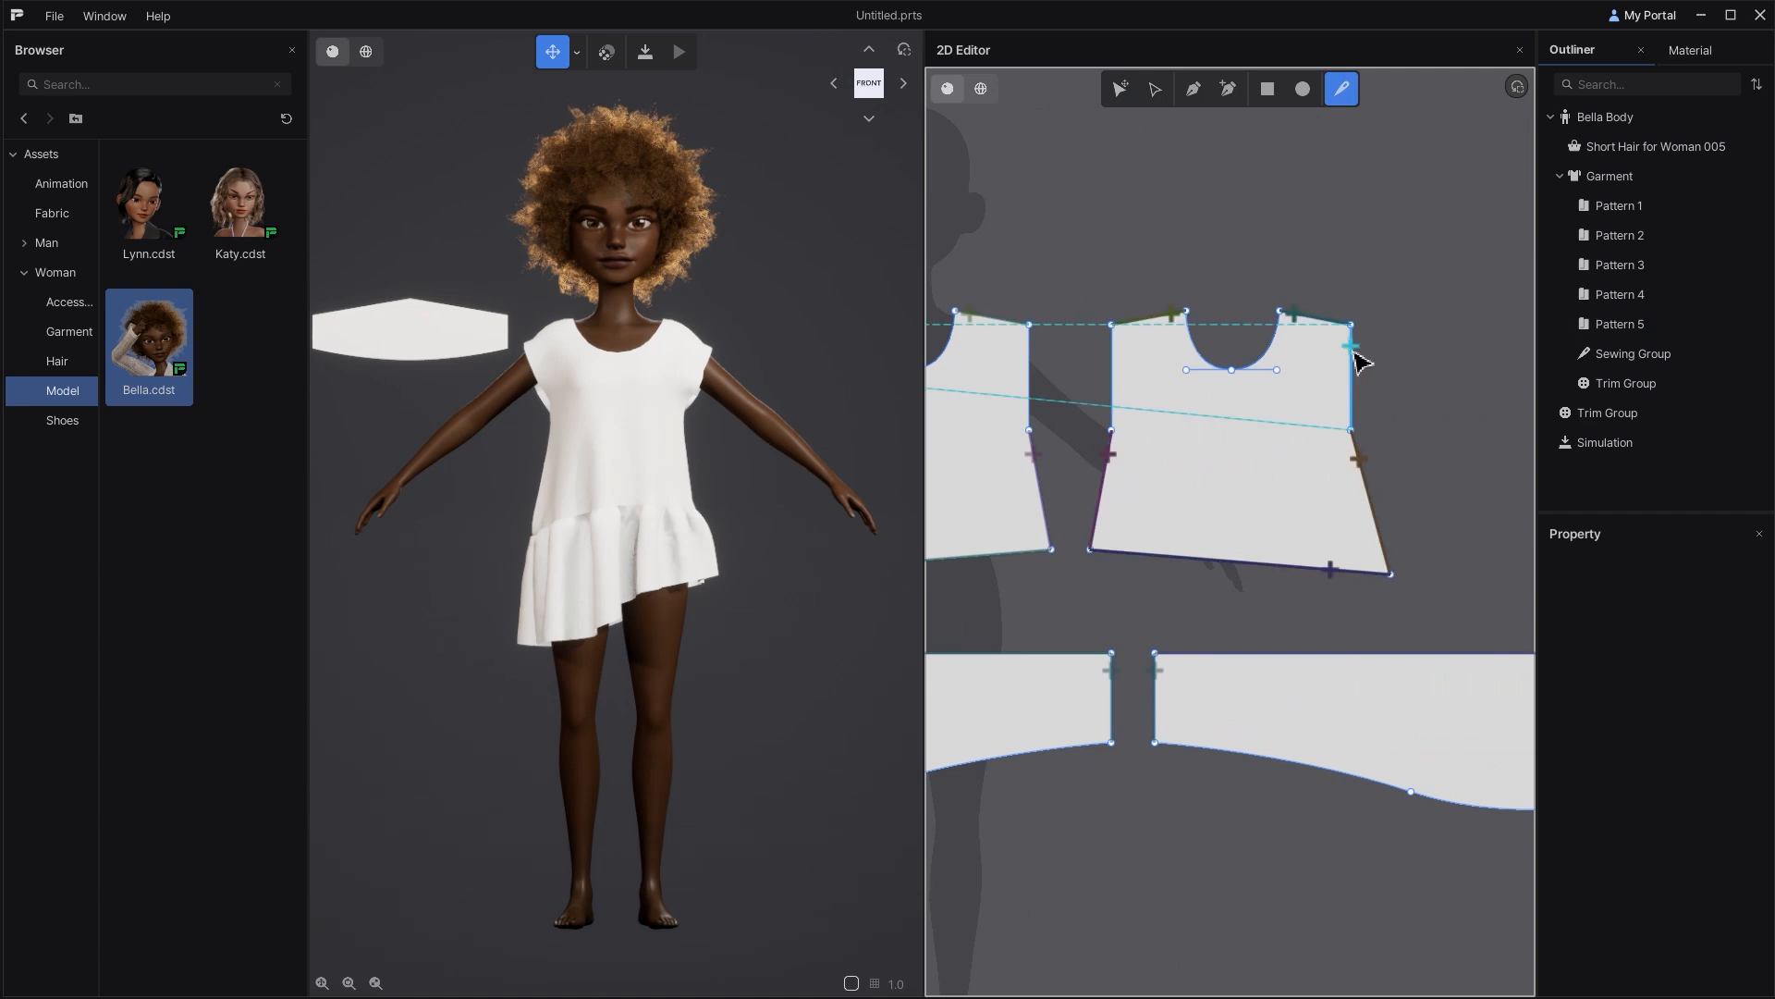
Step: Arrange the sleeve around the avatar's right upper arm and simulate the garment
{"action": "left_click", "coordinate": [617, 55]}
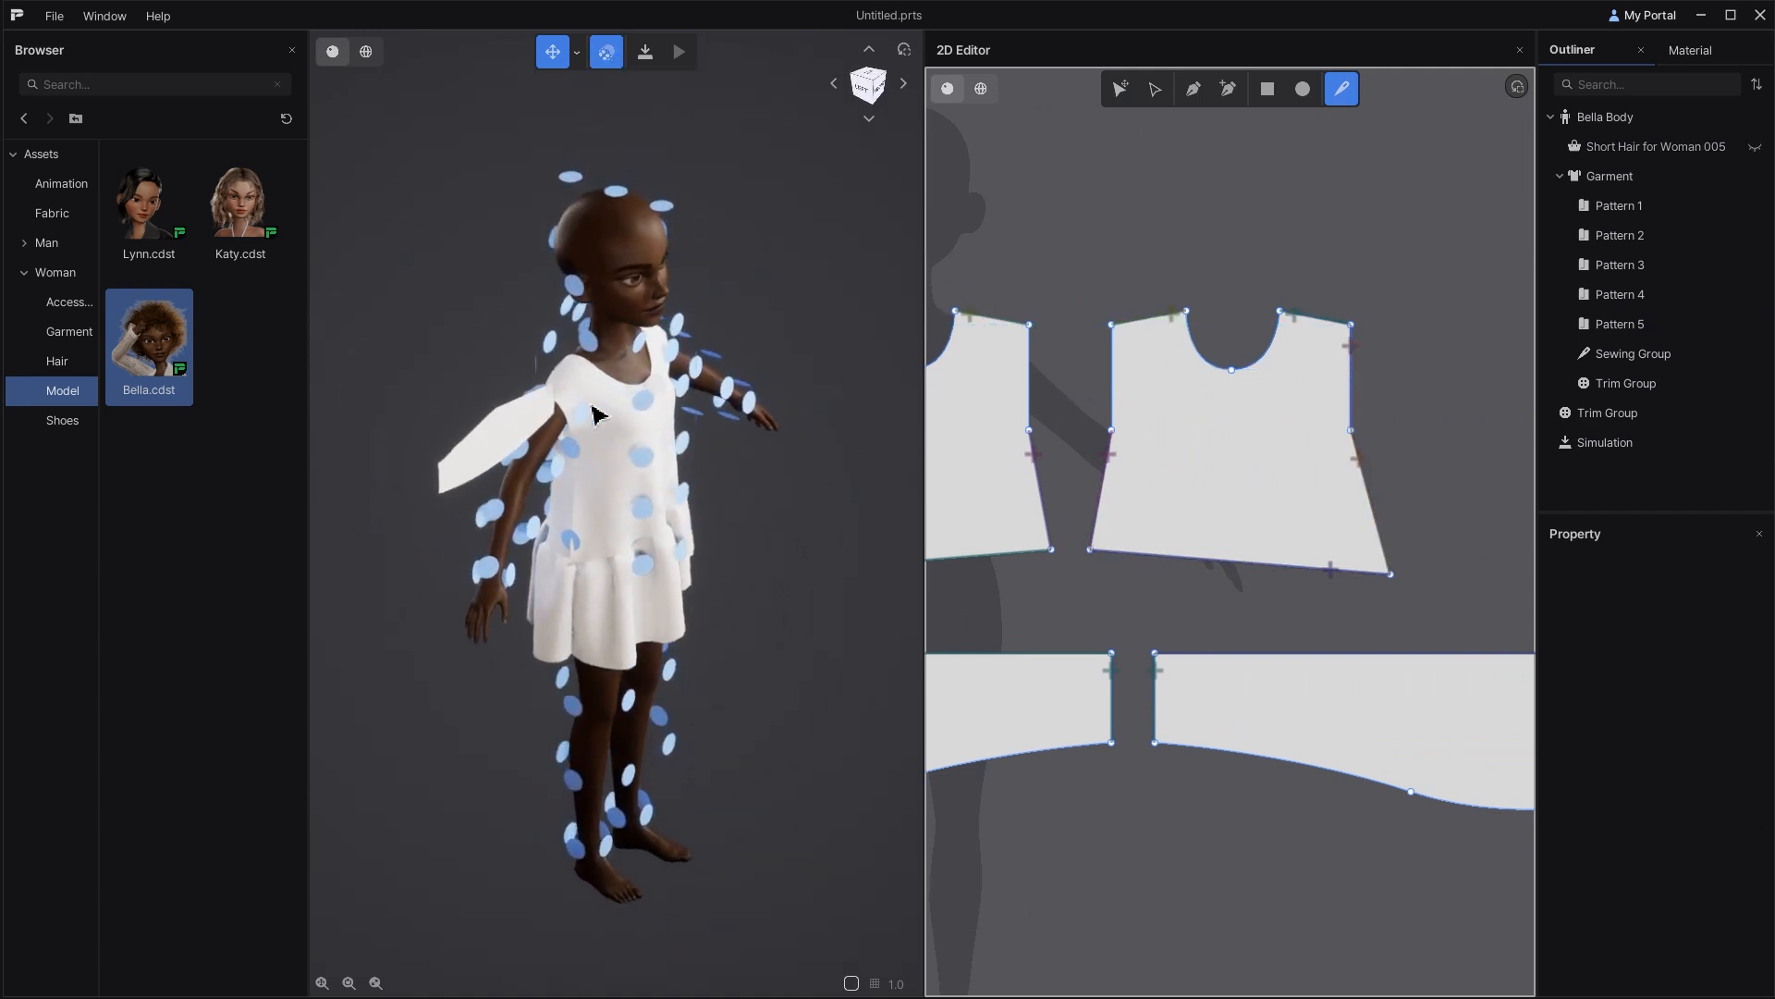
{"action": "left_click_drag", "start_coordinate": [545, 425], "coordinate": [926, 474]}
{"action": "left_click", "coordinate": [541, 396]}
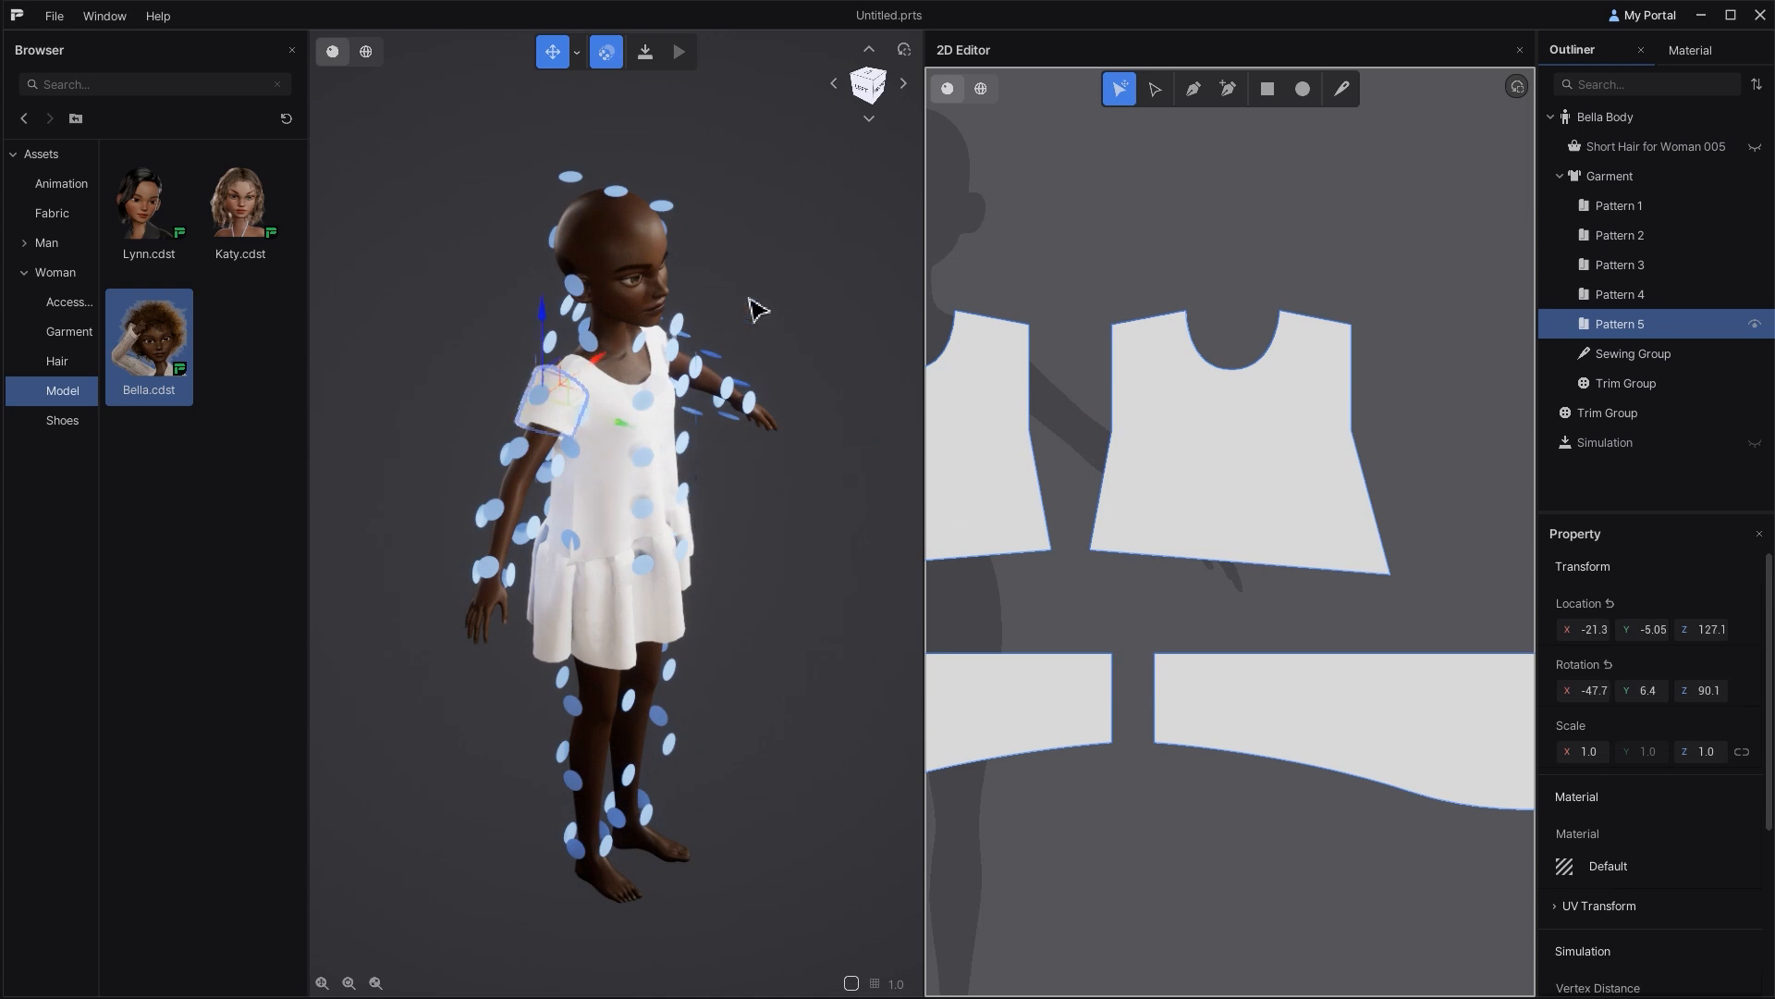
{"action": "left_click", "coordinate": [646, 53]}
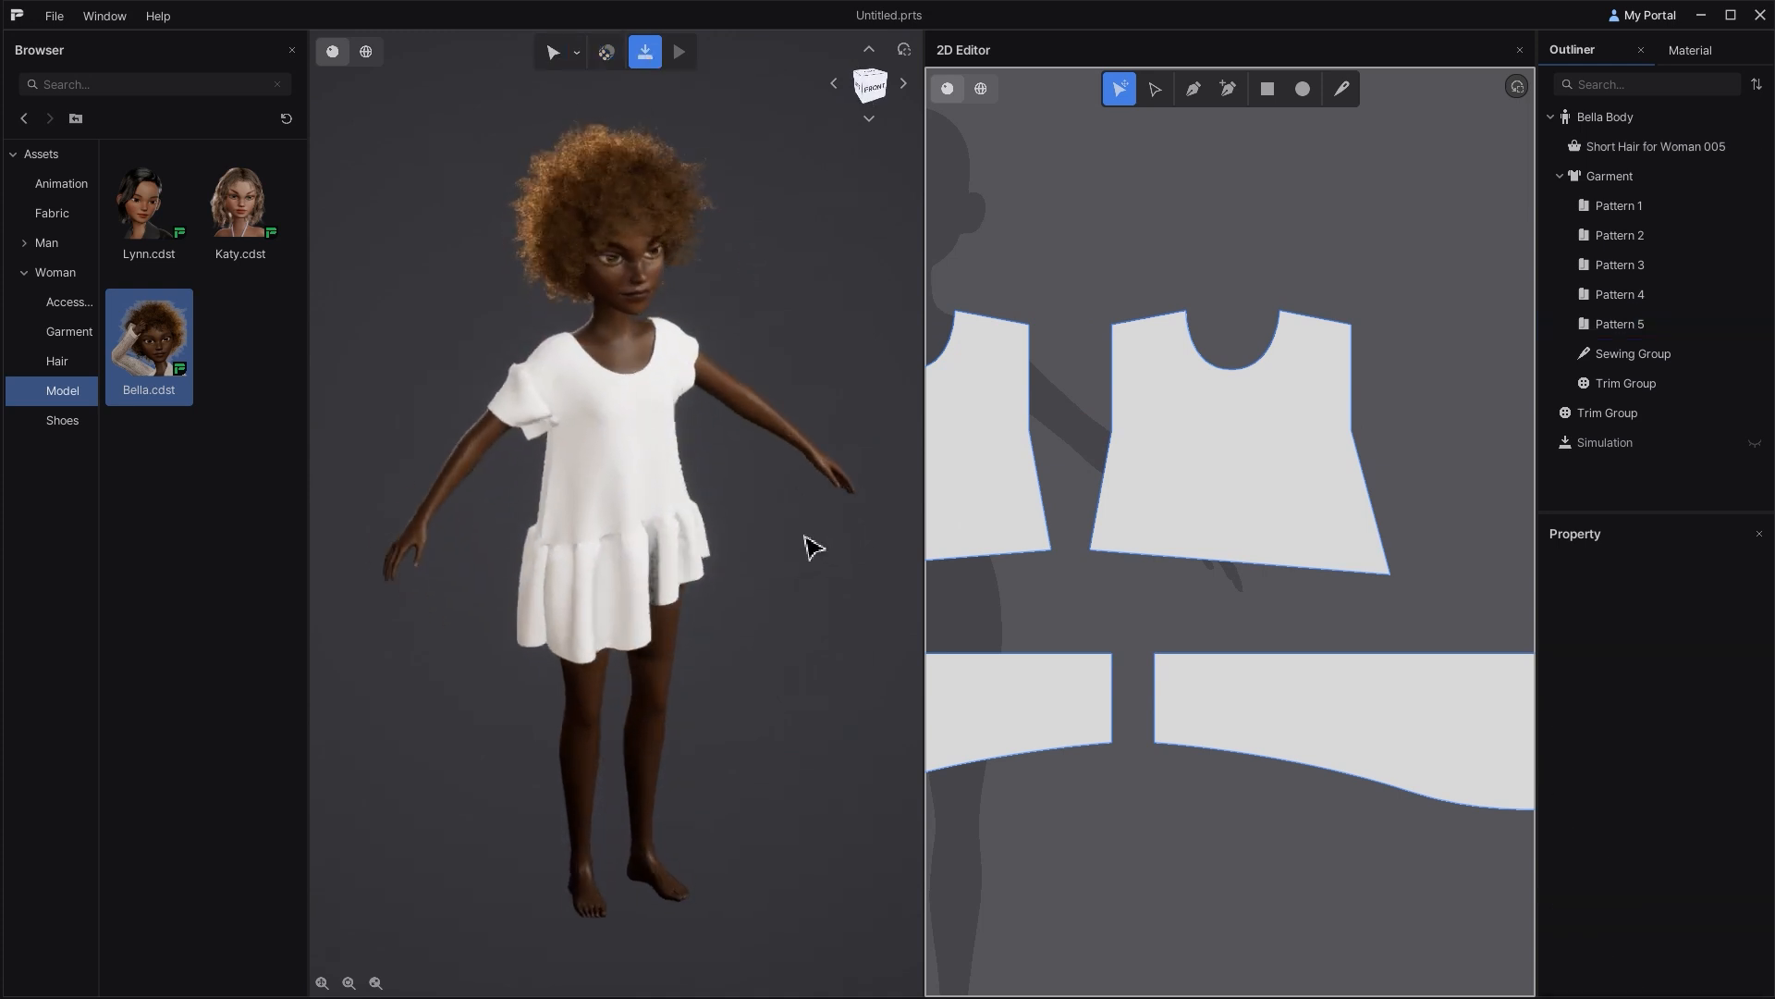
Step: Sew the sleeve's two short side edges together to close it under the arm
{"action": "left_click", "coordinate": [526, 386]}
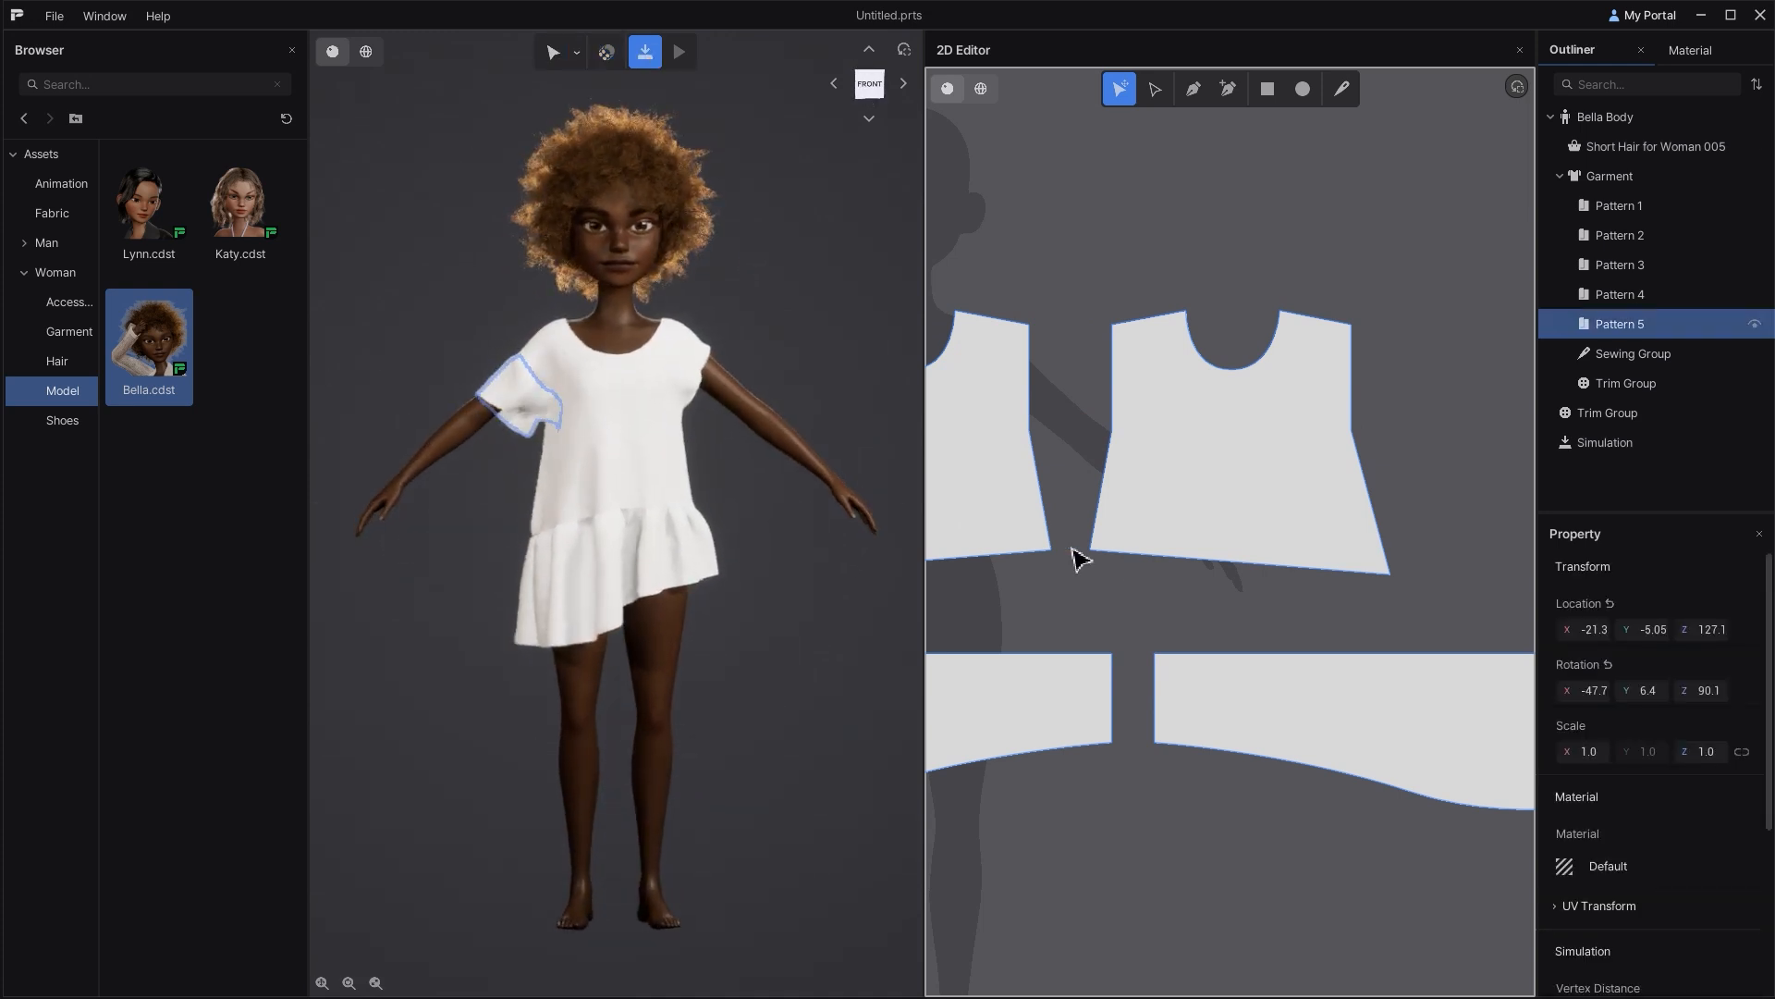
{"action": "left_click", "coordinate": [1342, 89]}
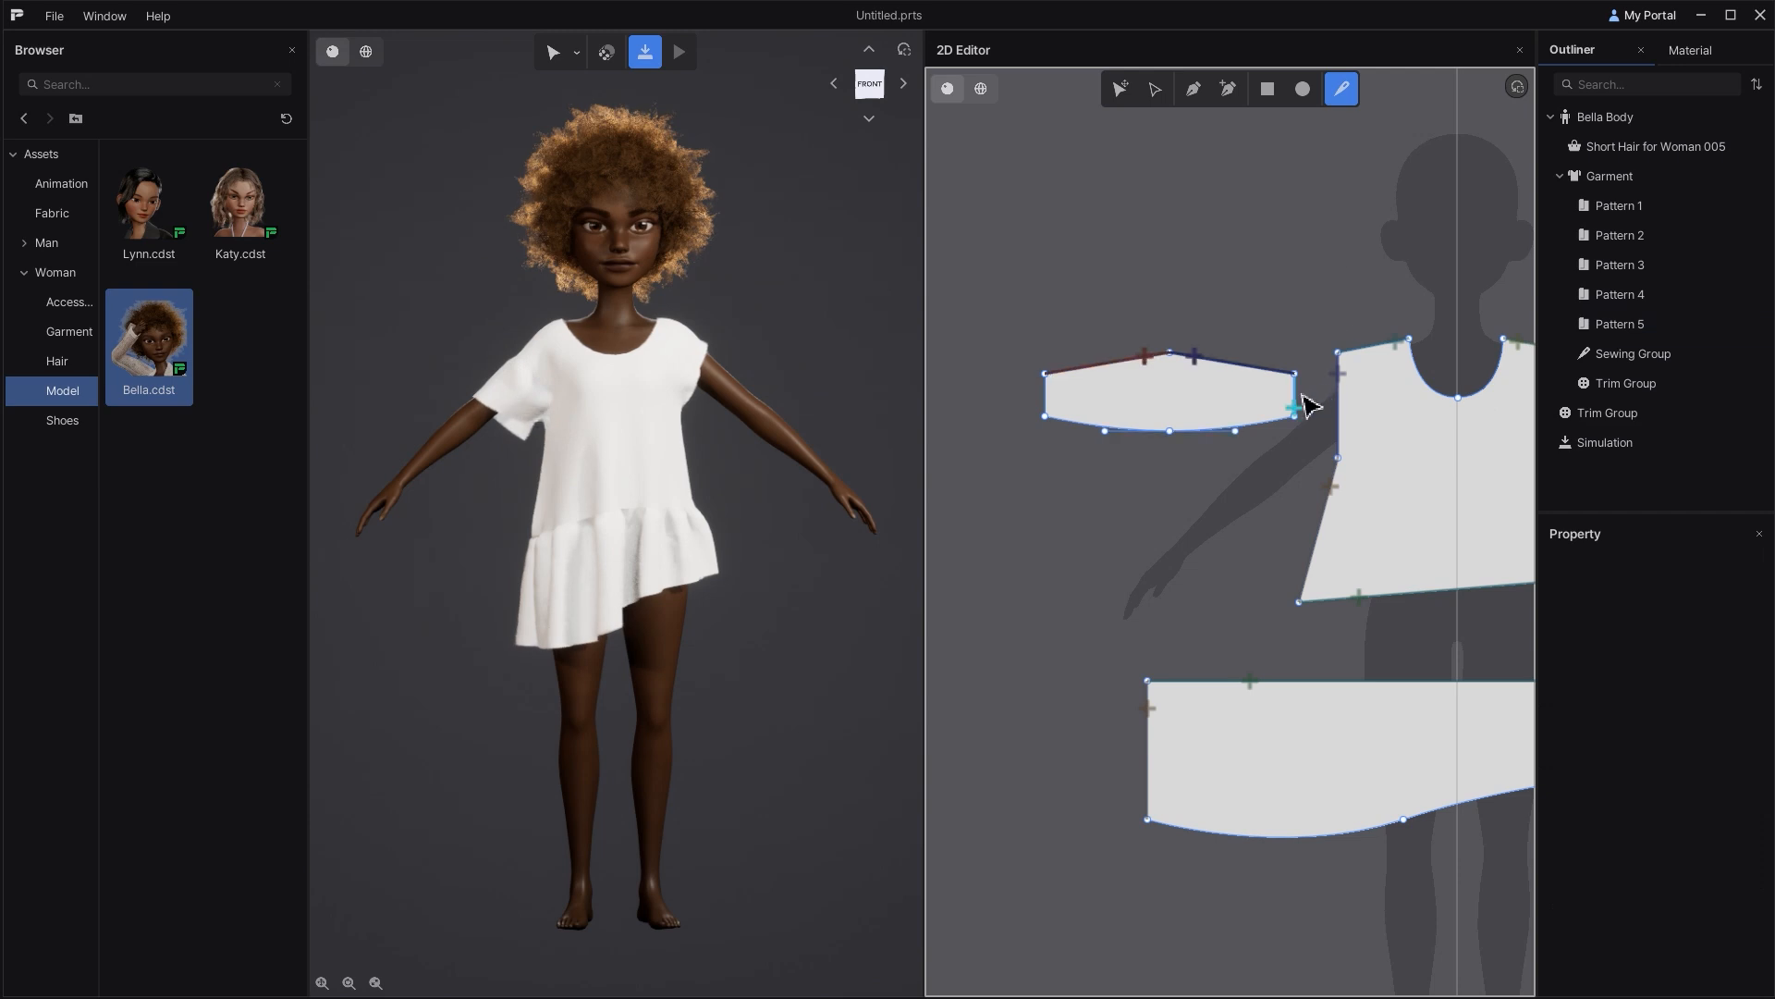
{"action": "left_click", "coordinate": [1049, 407]}
{"action": "middle_click_drag", "start_coordinate": [1209, 293], "coordinate": [1099, 282]}
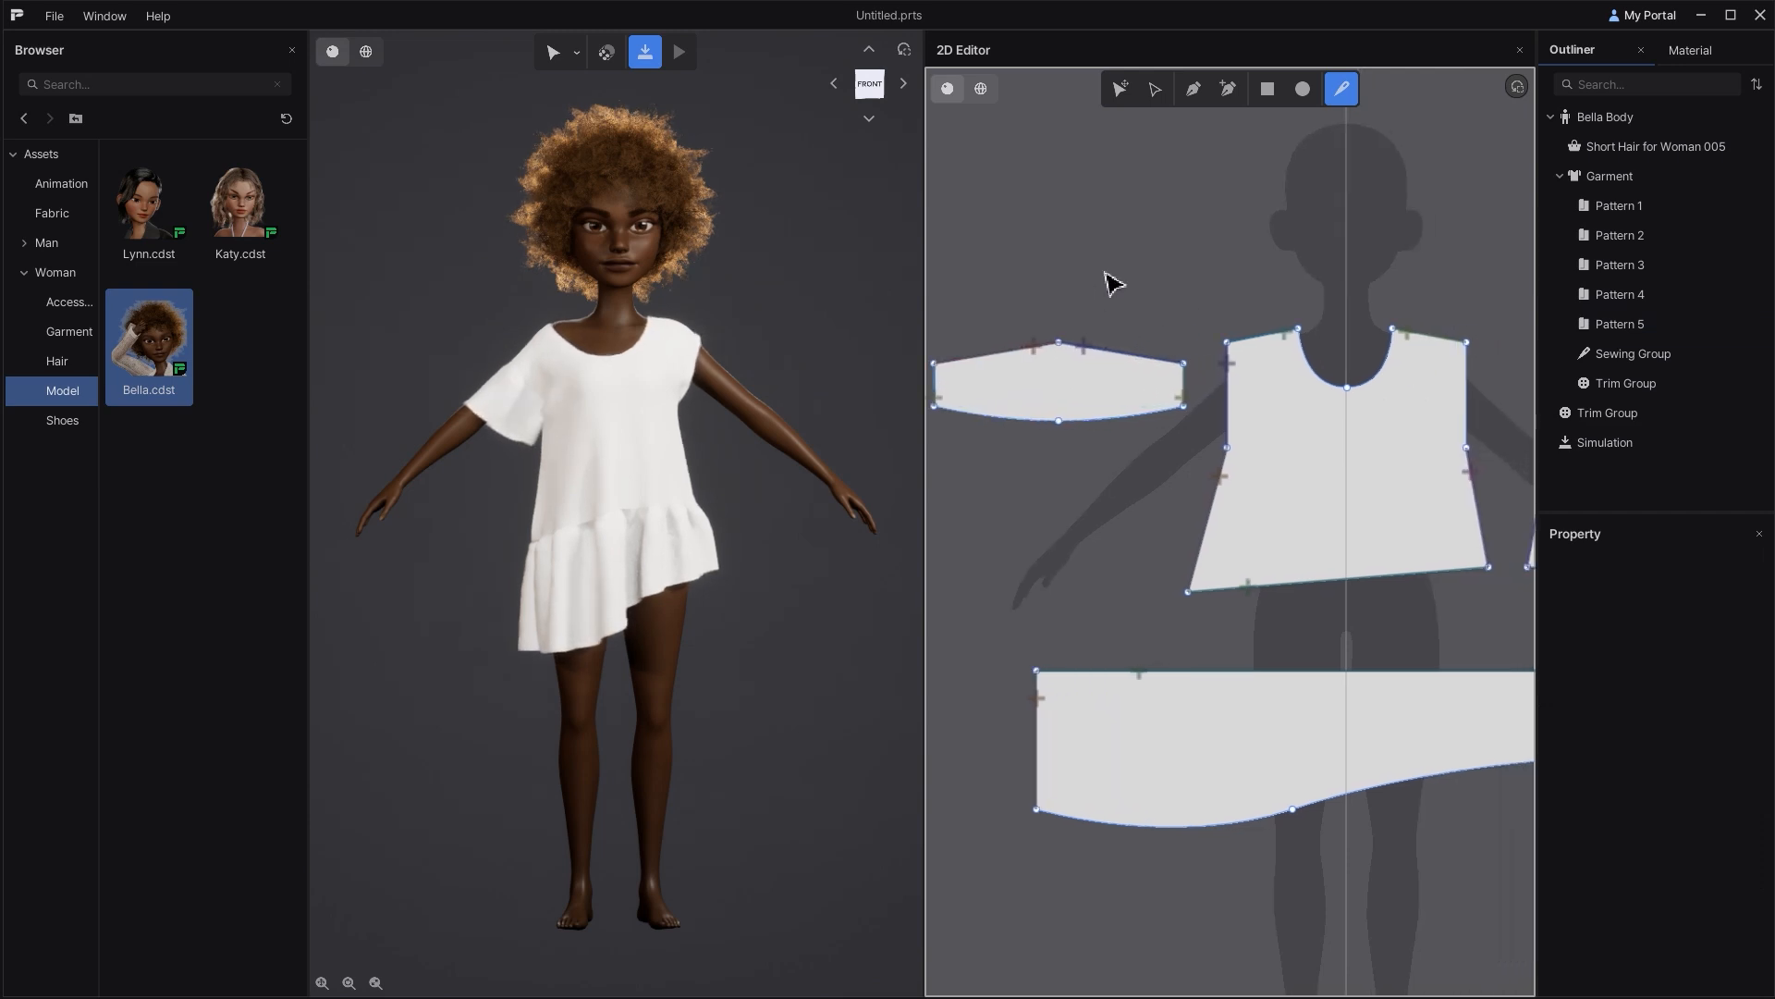
Step: Duplicate the sleeve piece and place the copy above the gap between the front and back bodice pieces
{"action": "left_click", "coordinate": [1120, 89]}
{"action": "left_click", "coordinate": [1058, 385]}
{"action": "middle_click_drag", "start_coordinate": [1058, 384], "coordinate": [933, 400]}
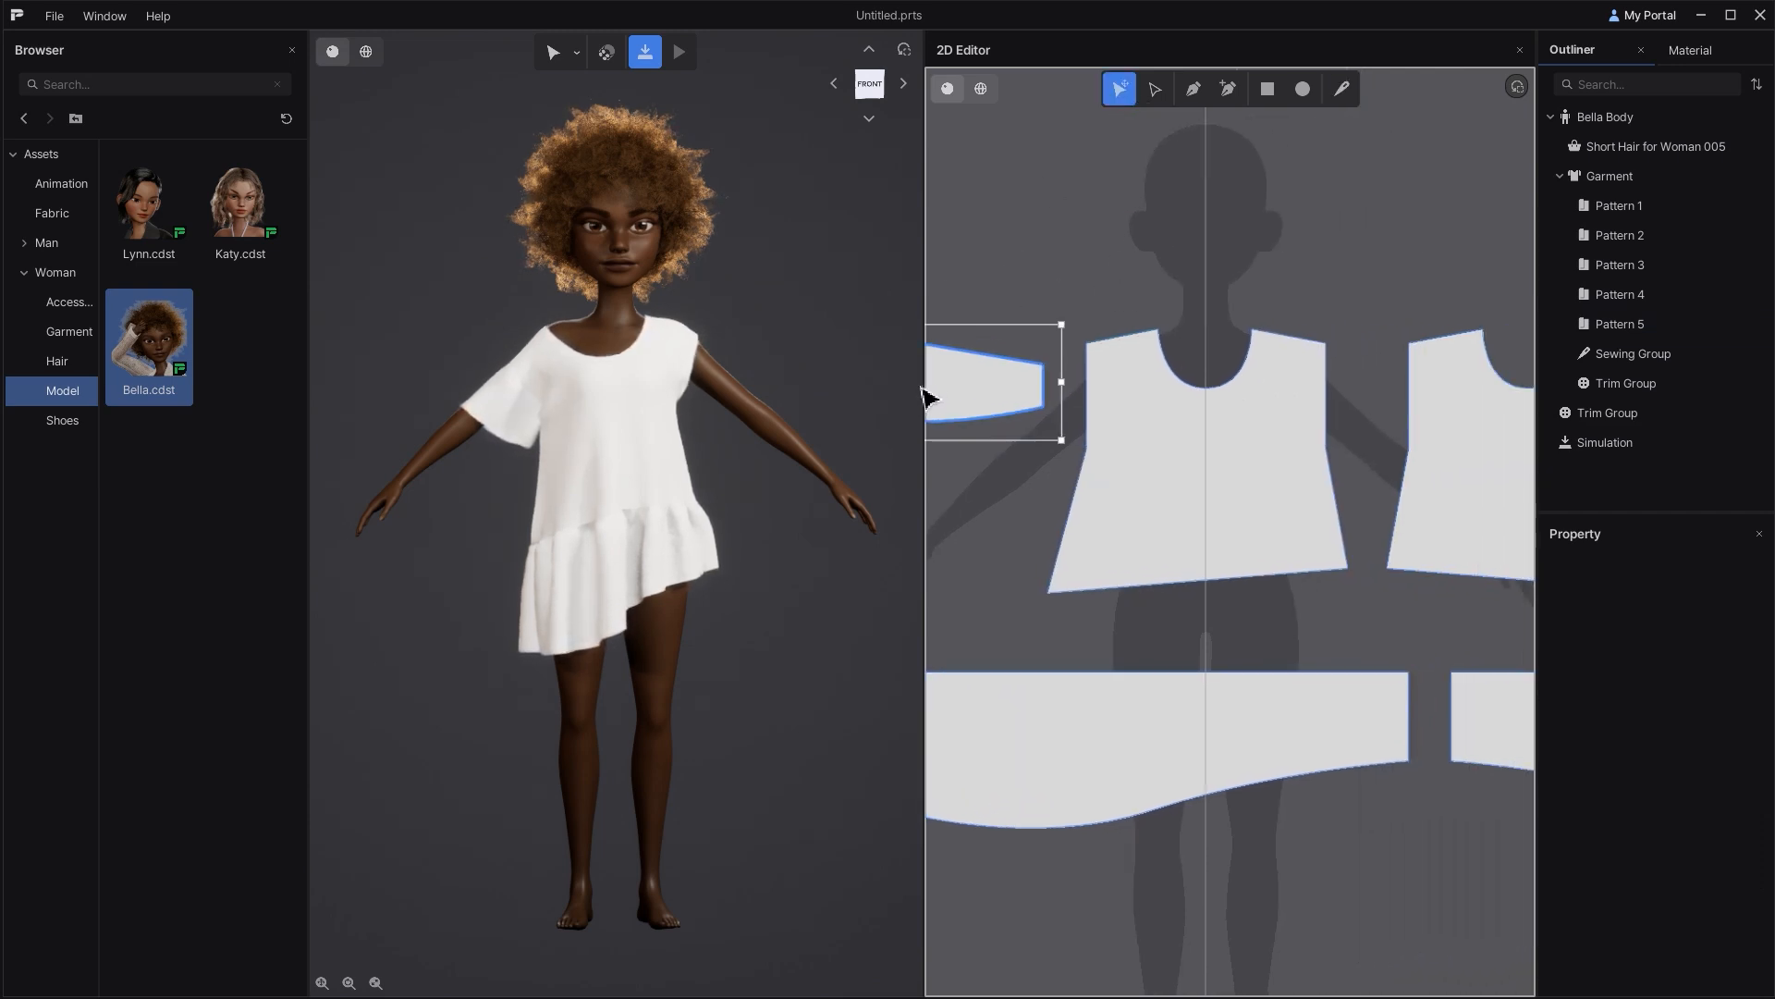
{"action": "key", "text": "ctrl+v"}
{"action": "left_click", "coordinate": [1254, 287]}
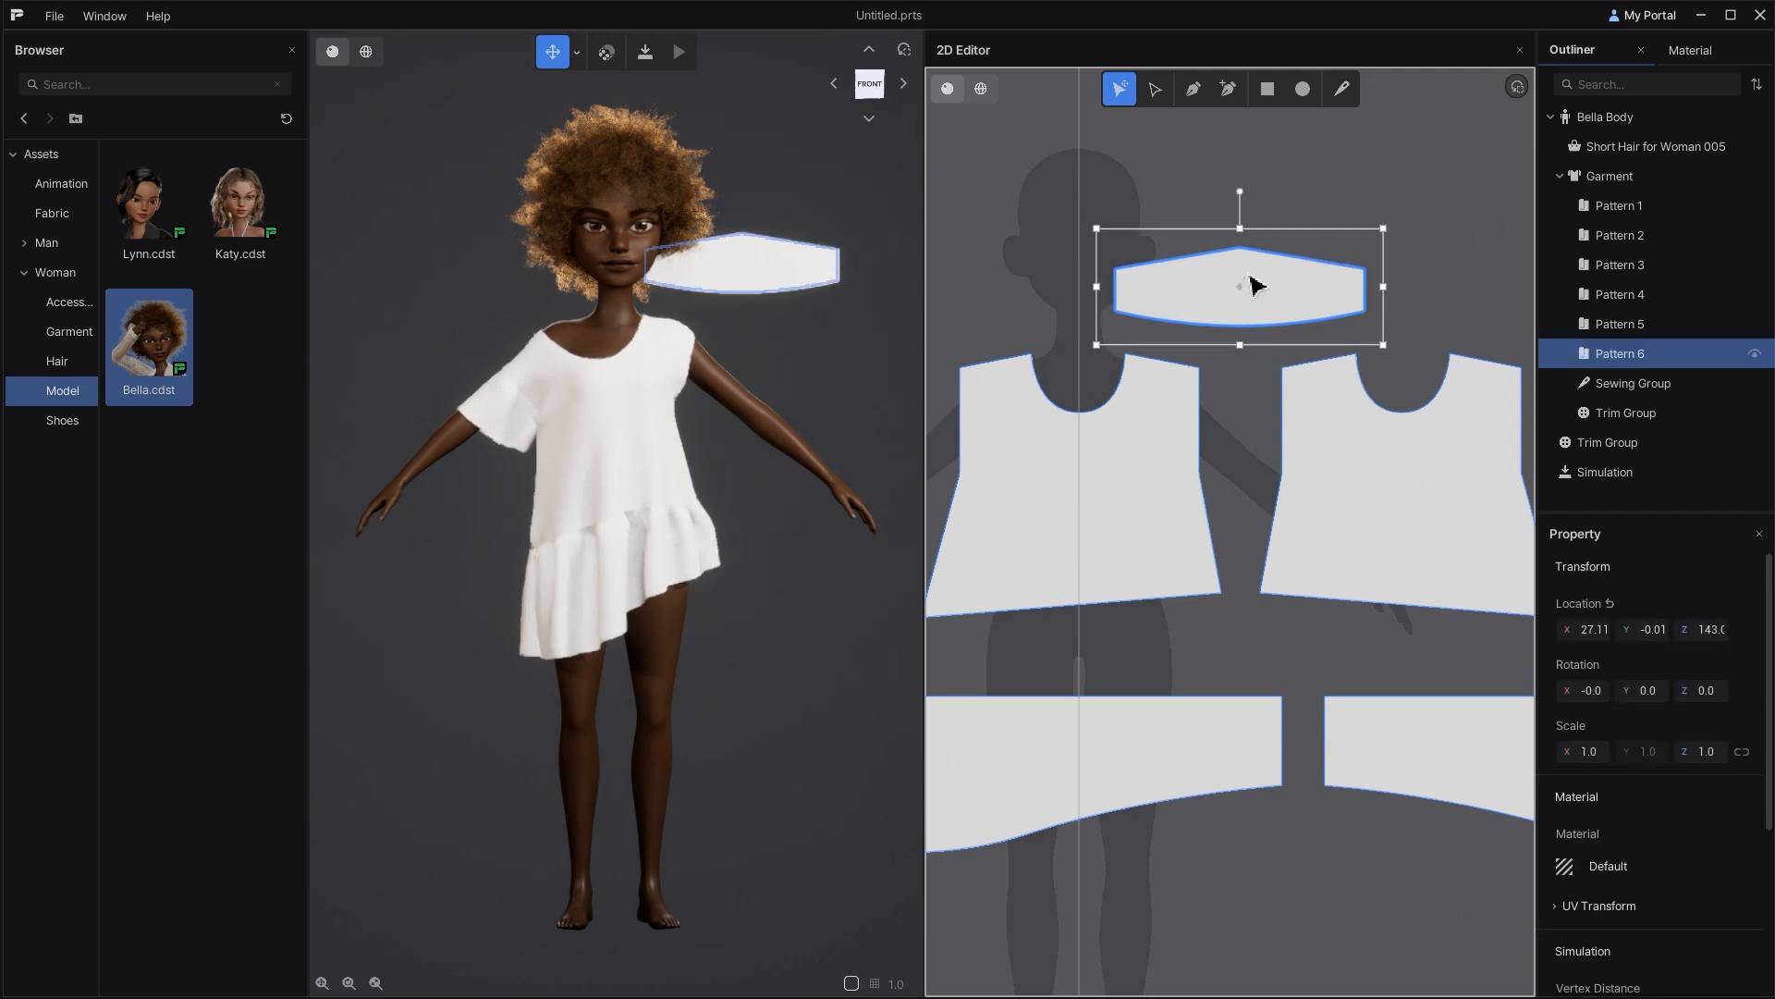
Step: Sew the copied sleeve's two sloping top edges to the remaining armhole edges of the front and back bodice
{"action": "left_click", "coordinate": [1341, 89]}
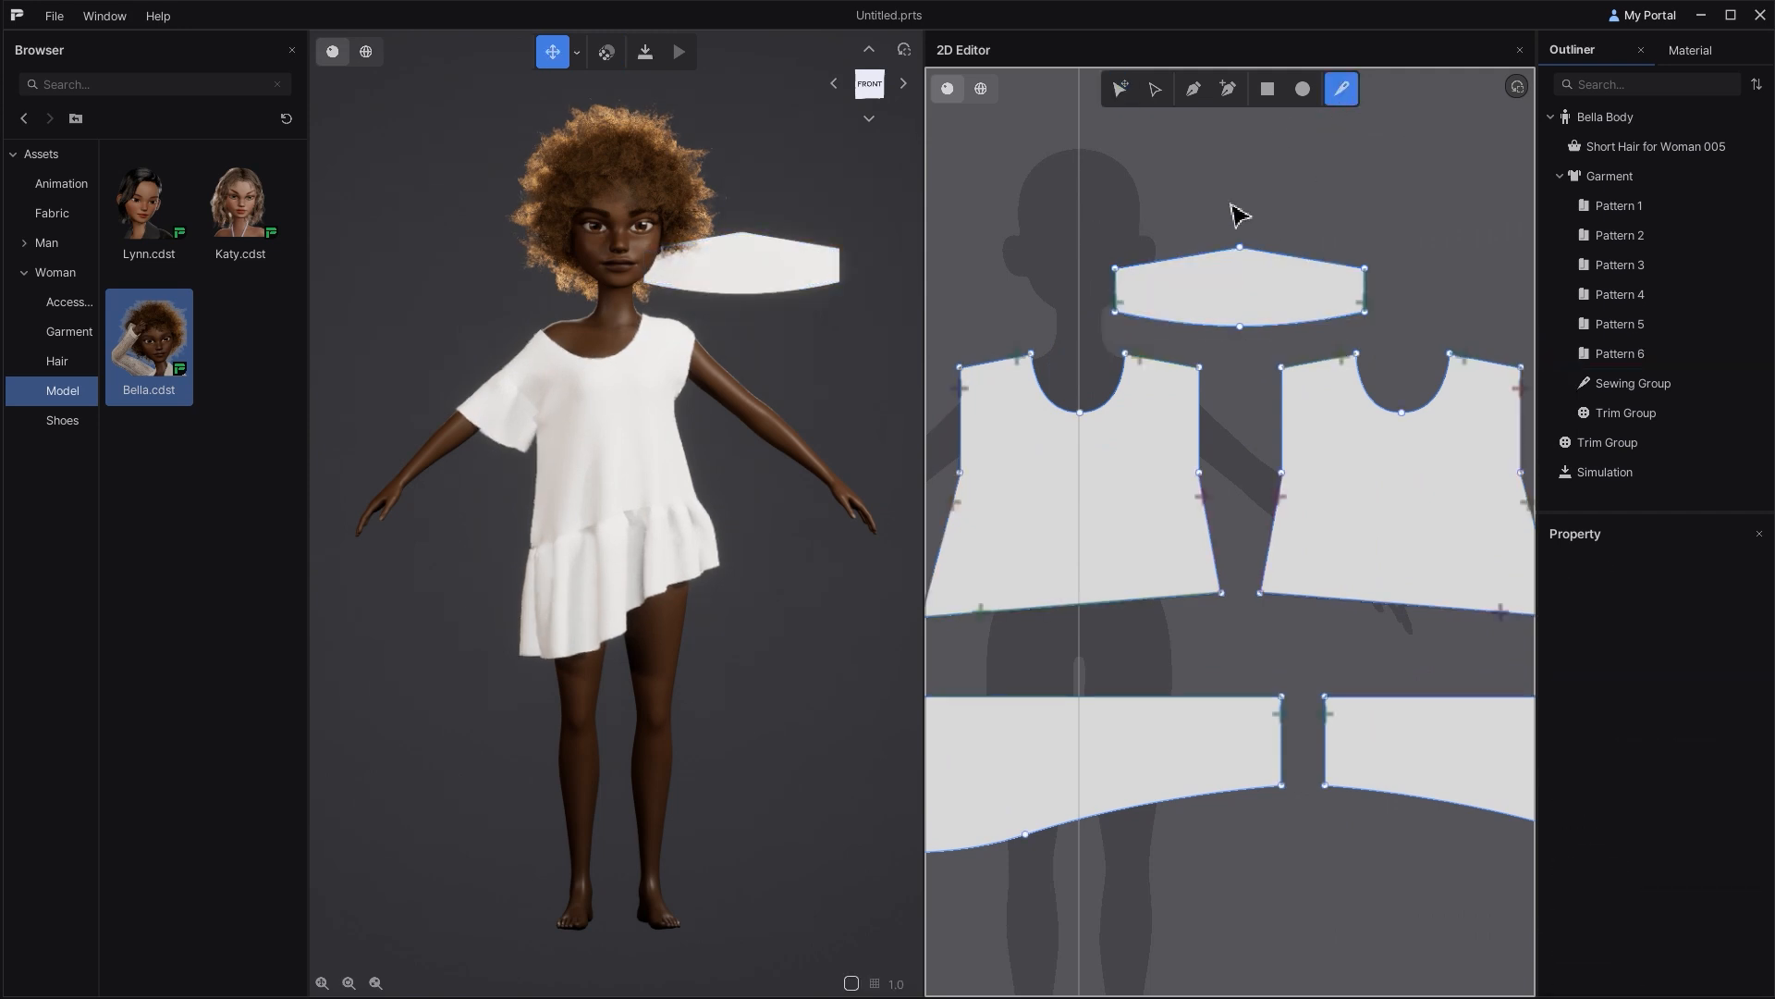
{"action": "left_click", "coordinate": [1217, 253]}
{"action": "left_click", "coordinate": [1217, 402]}
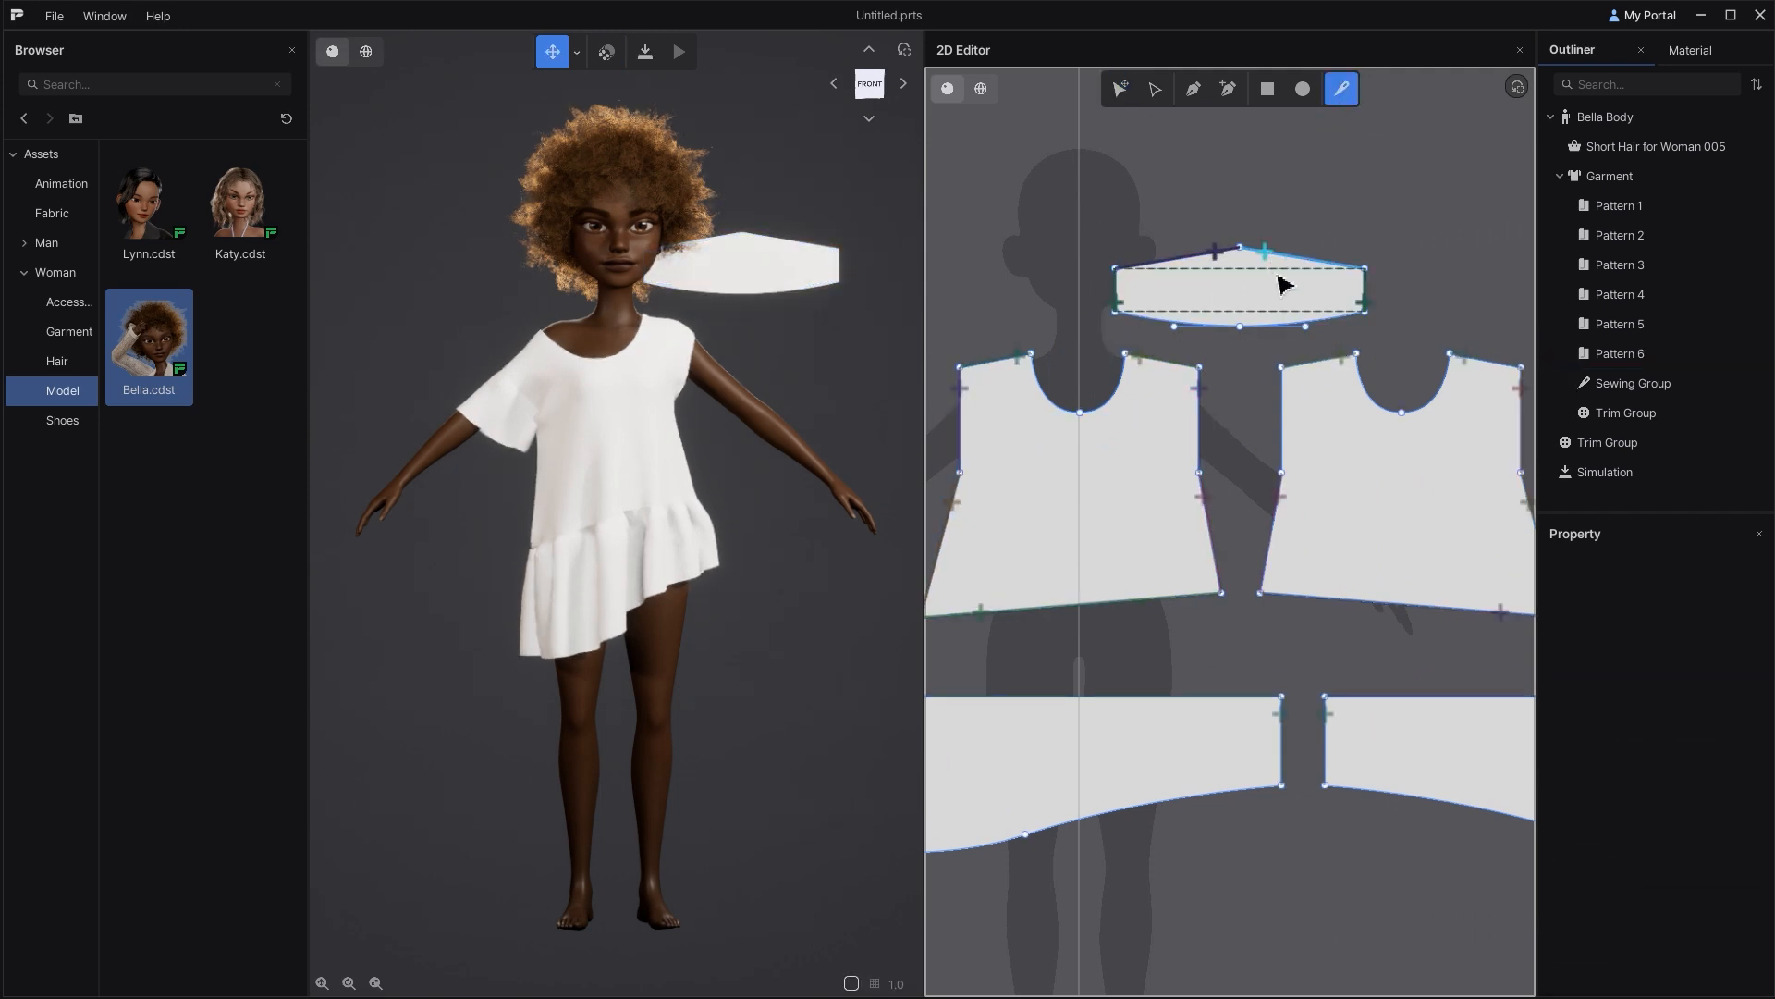
{"action": "left_click", "coordinate": [1282, 393]}
Step: Arrange the copied sleeve around the avatar's left upper arm using the avatar's arrangement points
{"action": "right_click_drag", "start_coordinate": [888, 361], "coordinate": [878, 354]}
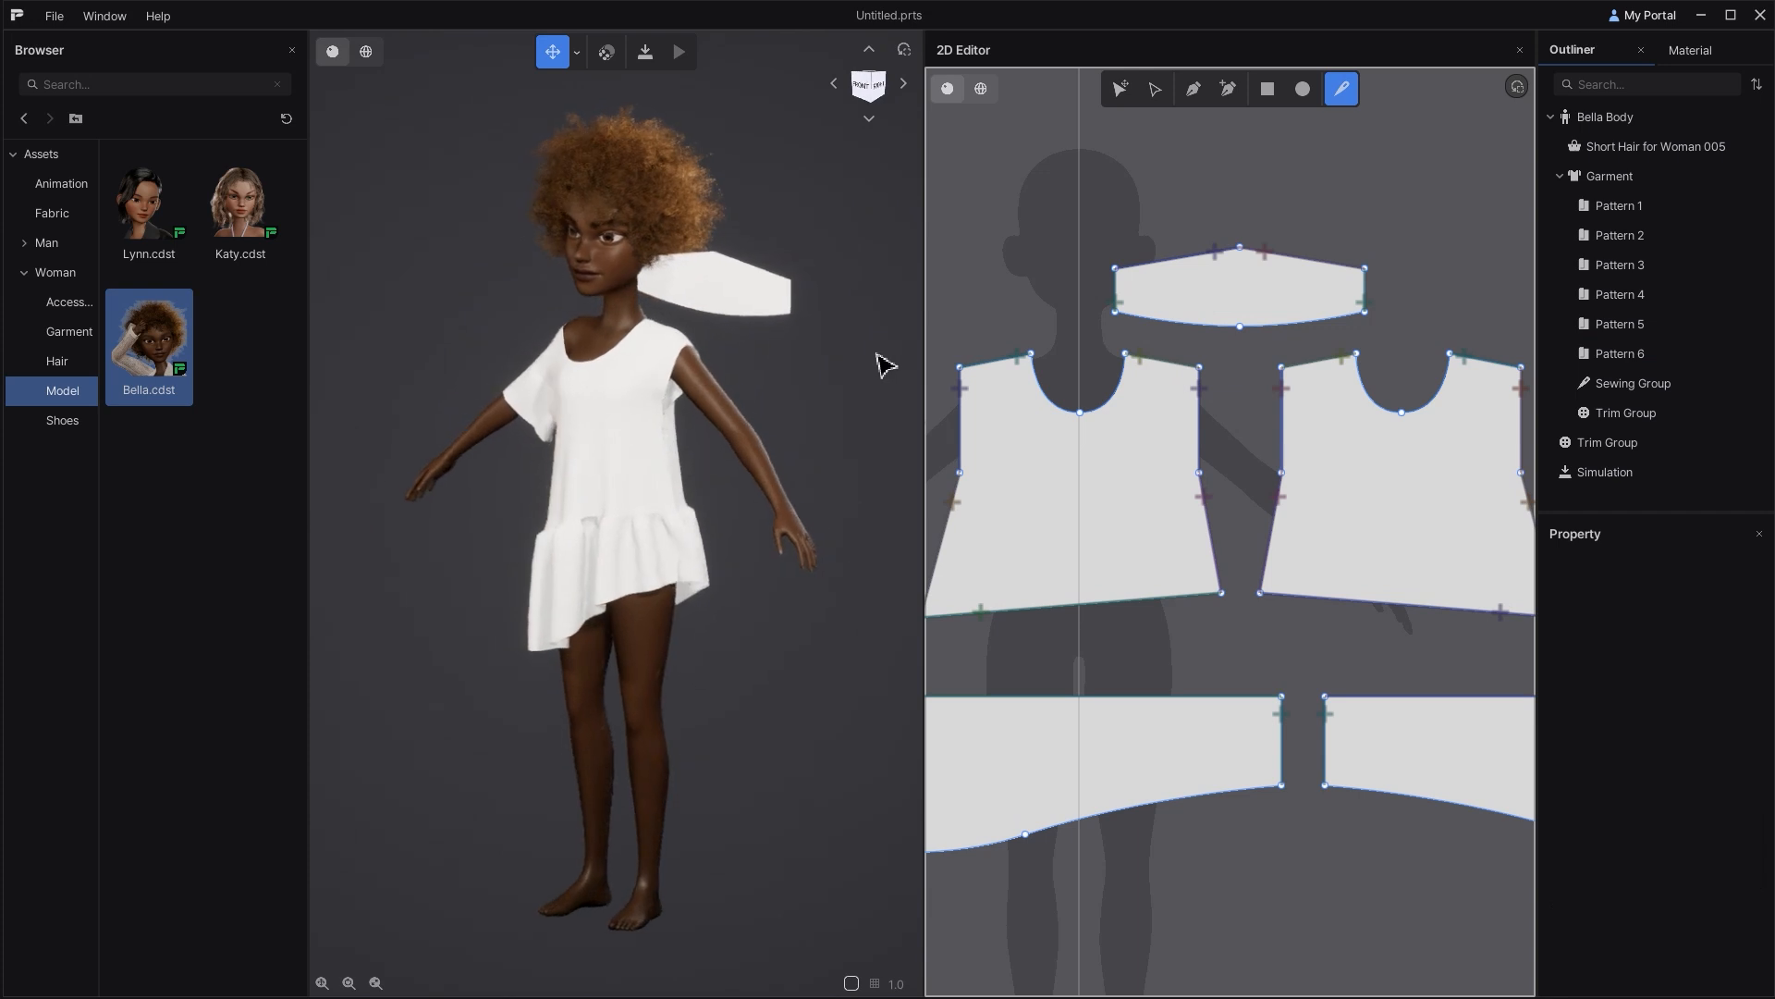
{"action": "left_click", "coordinate": [608, 52]}
{"action": "left_click", "coordinate": [803, 286]}
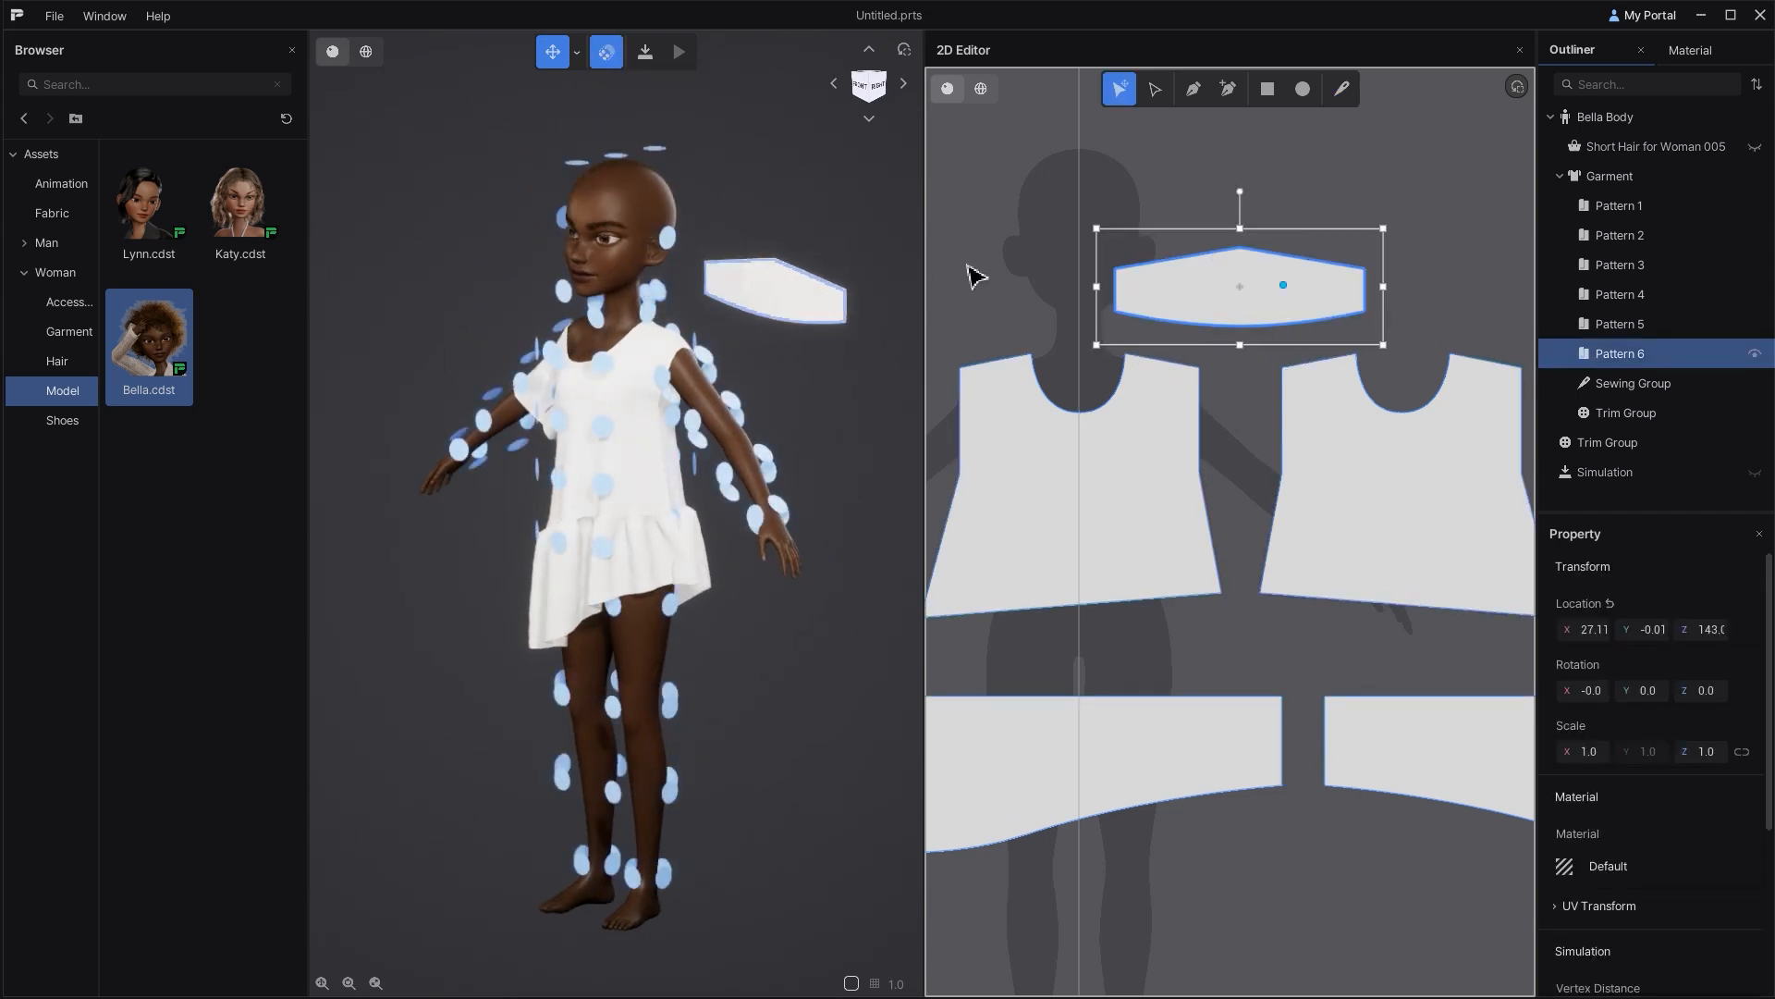
{"action": "left_click", "coordinate": [721, 365]}
Step: Simulate the garment and pull the front bodice at the neckline so the dress sits evenly on the shoulders
{"action": "left_click", "coordinate": [646, 52]}
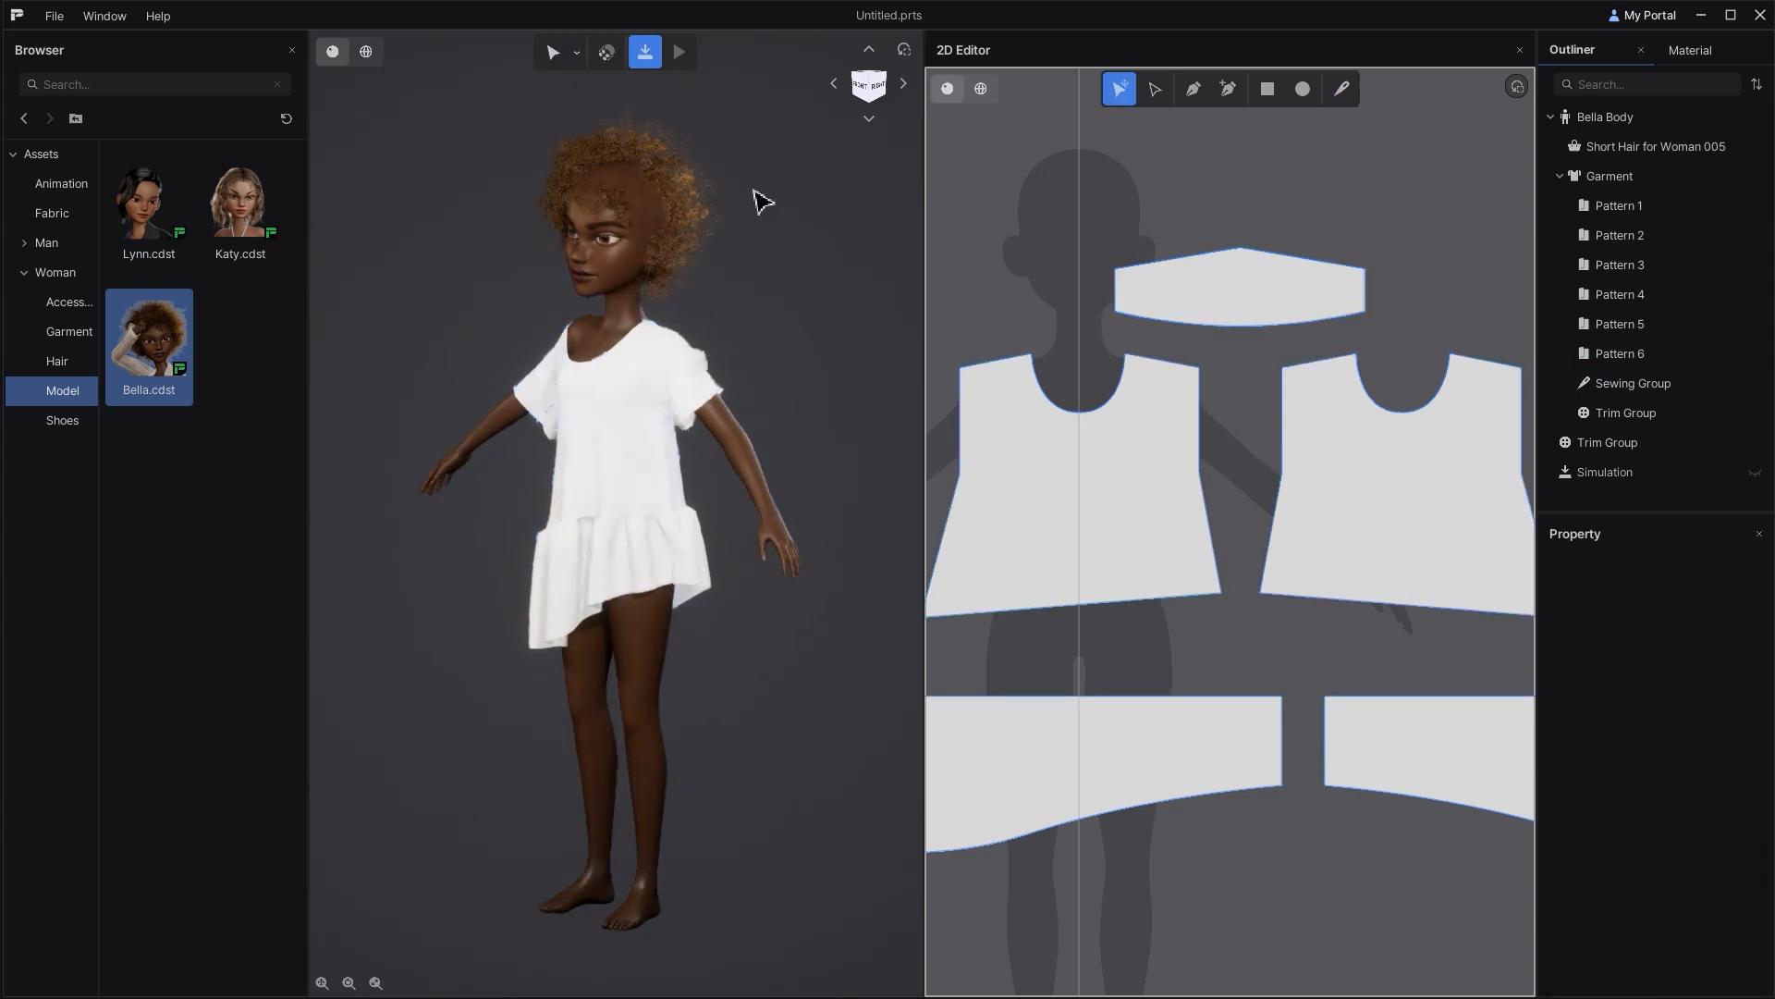
{"action": "left_click", "coordinate": [869, 85]}
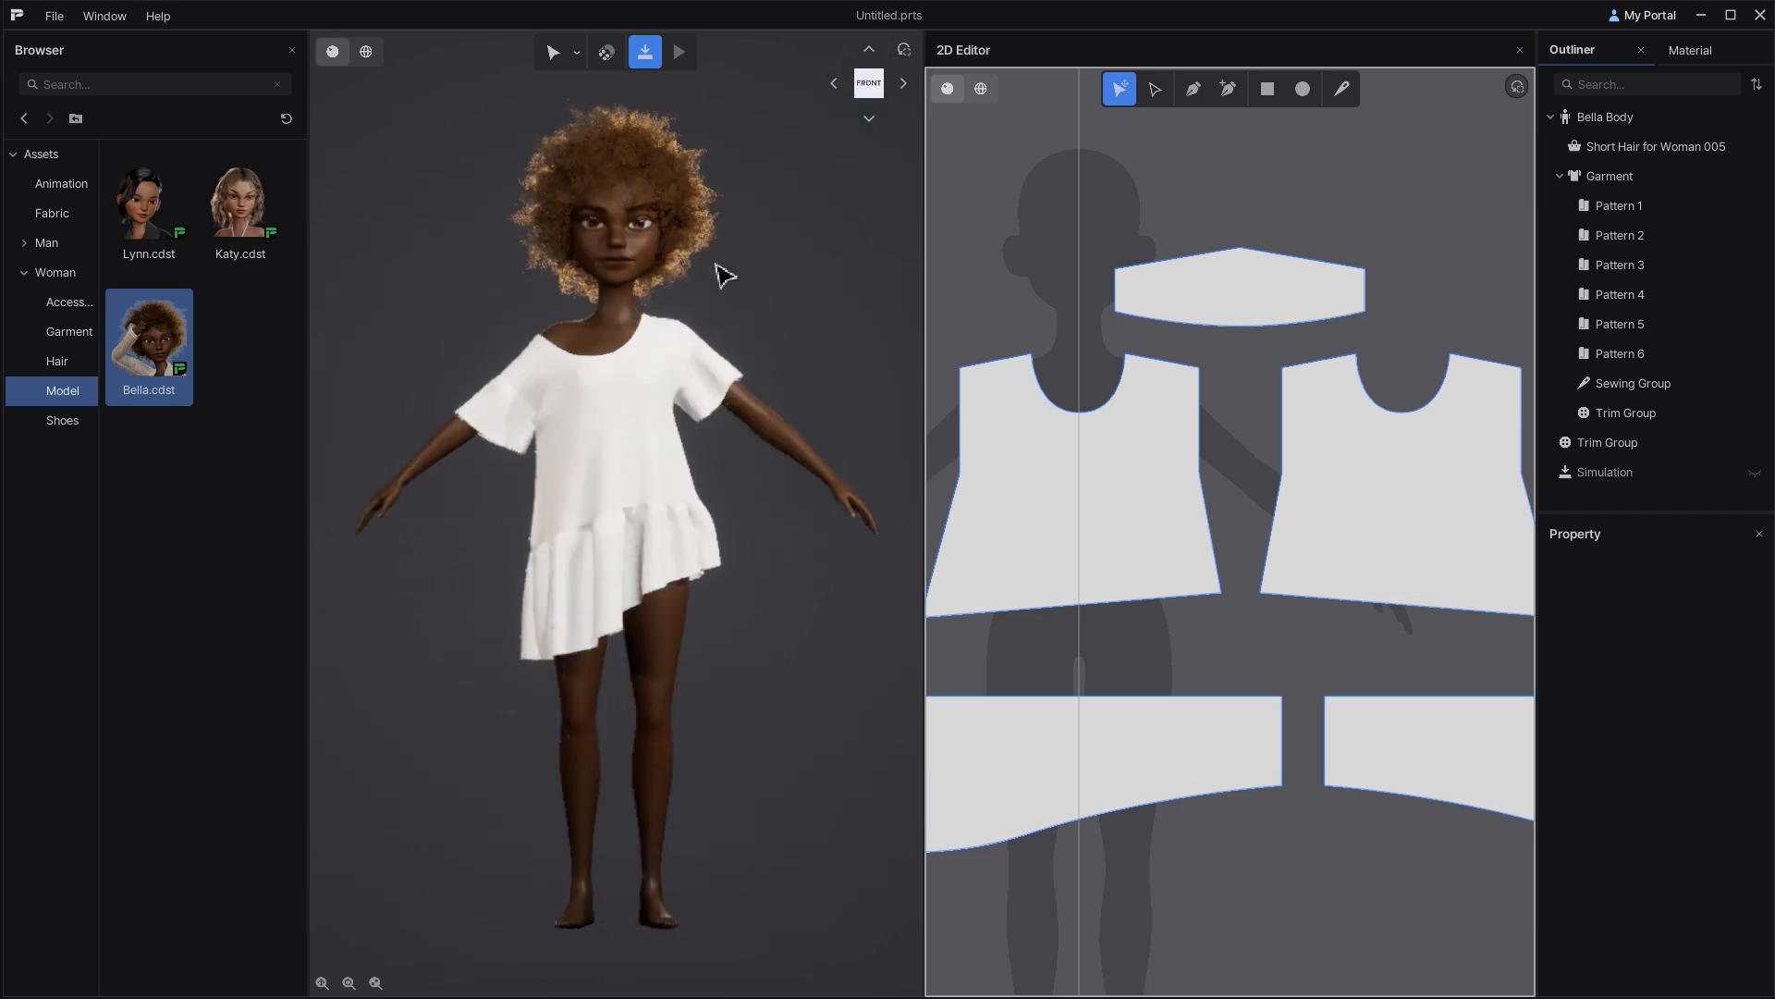
{"action": "left_click", "coordinate": [588, 309]}
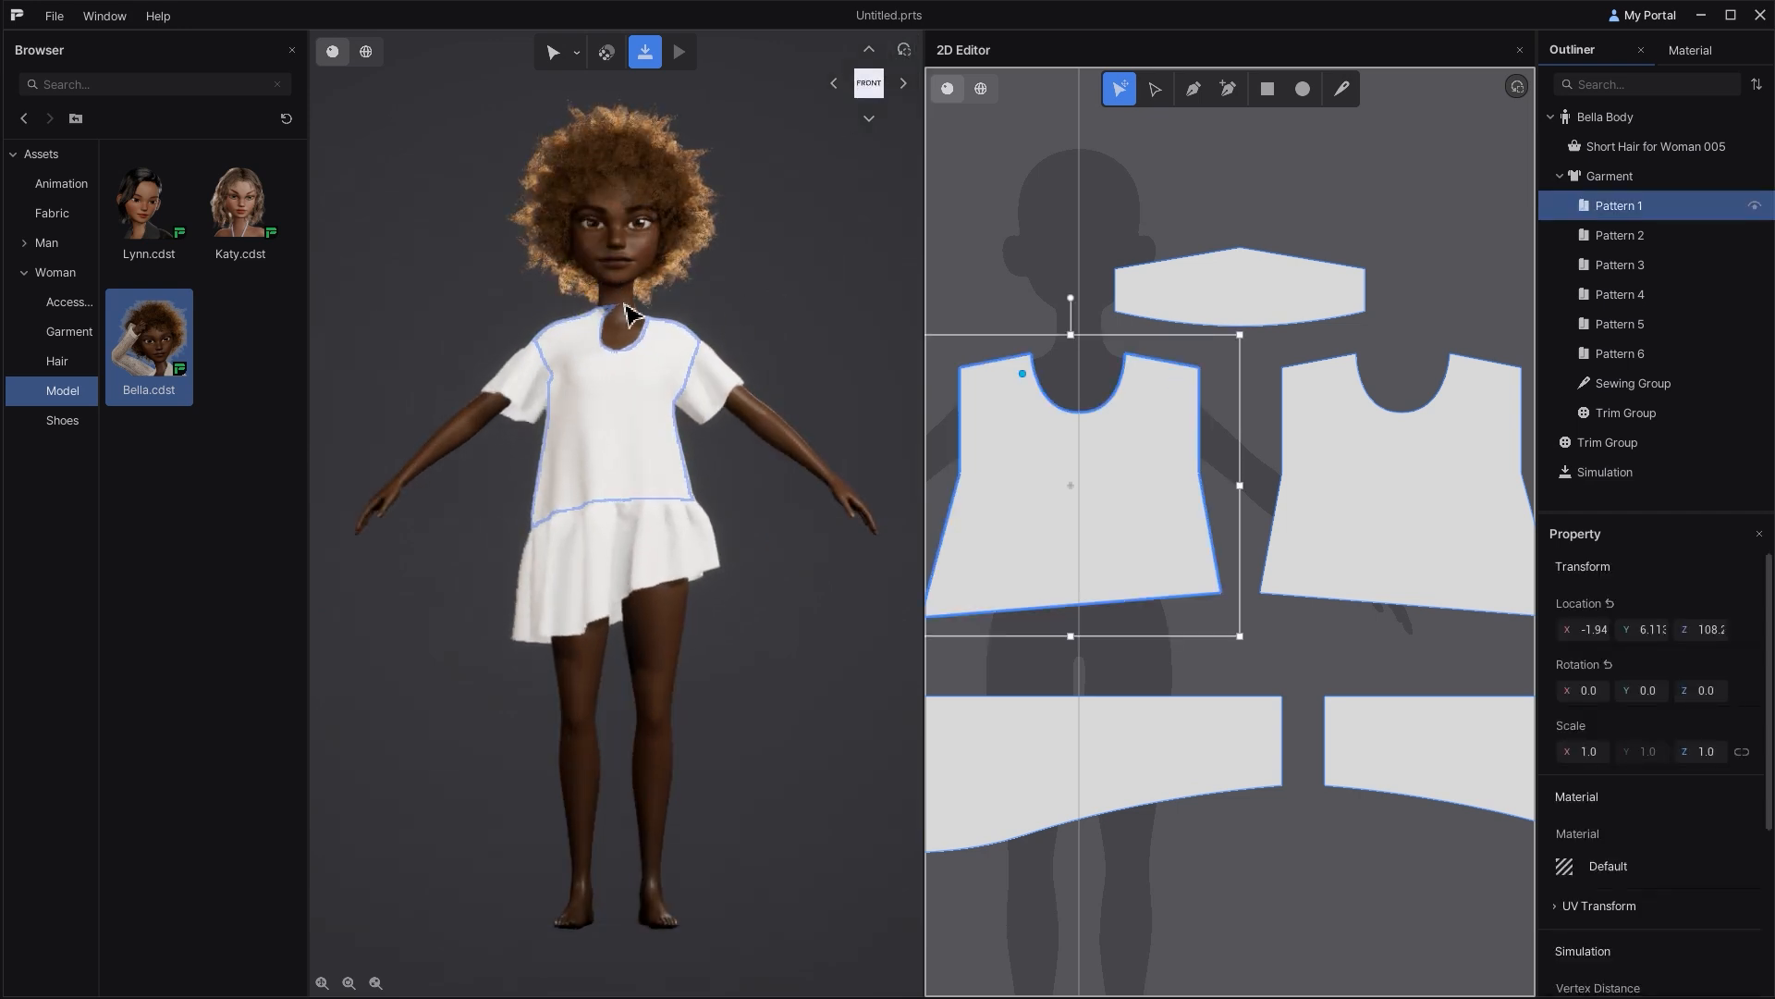
{"action": "left_click", "coordinate": [773, 337]}
Step: Draw a circle on the front bodice below the neckline and scale it down to a small upright oval
{"action": "left_click", "coordinate": [1303, 89]}
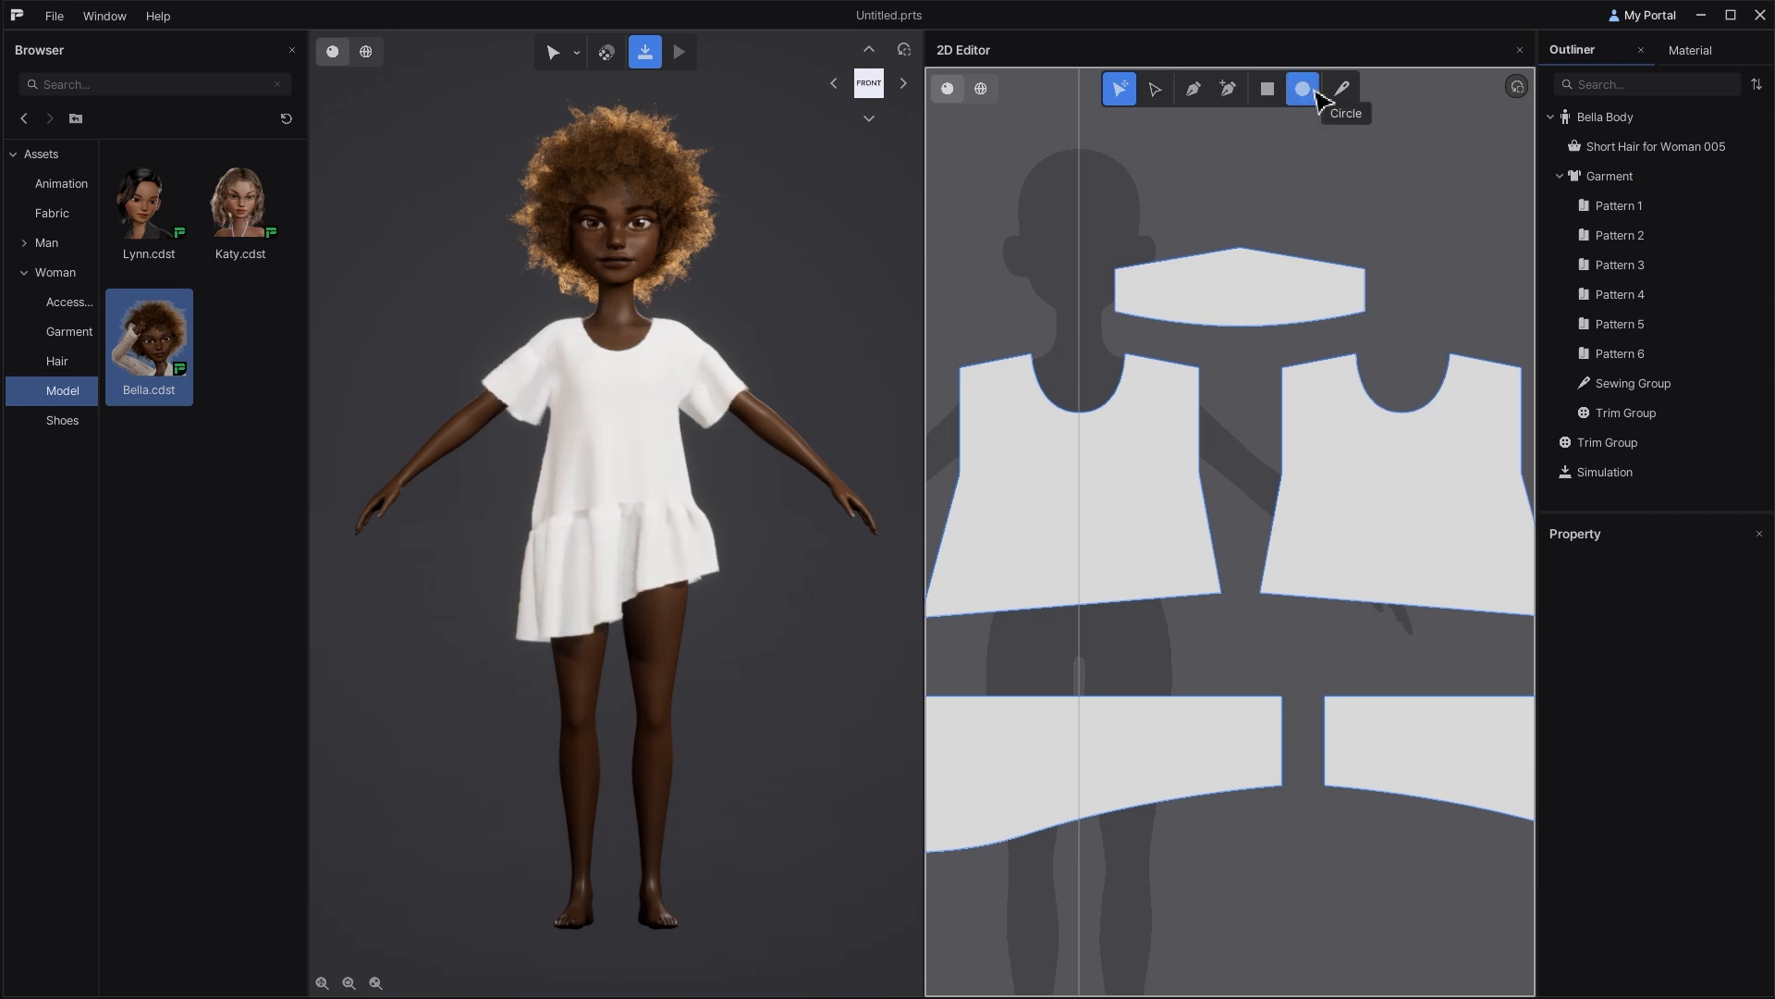
{"action": "left_click", "coordinate": [1071, 461]}
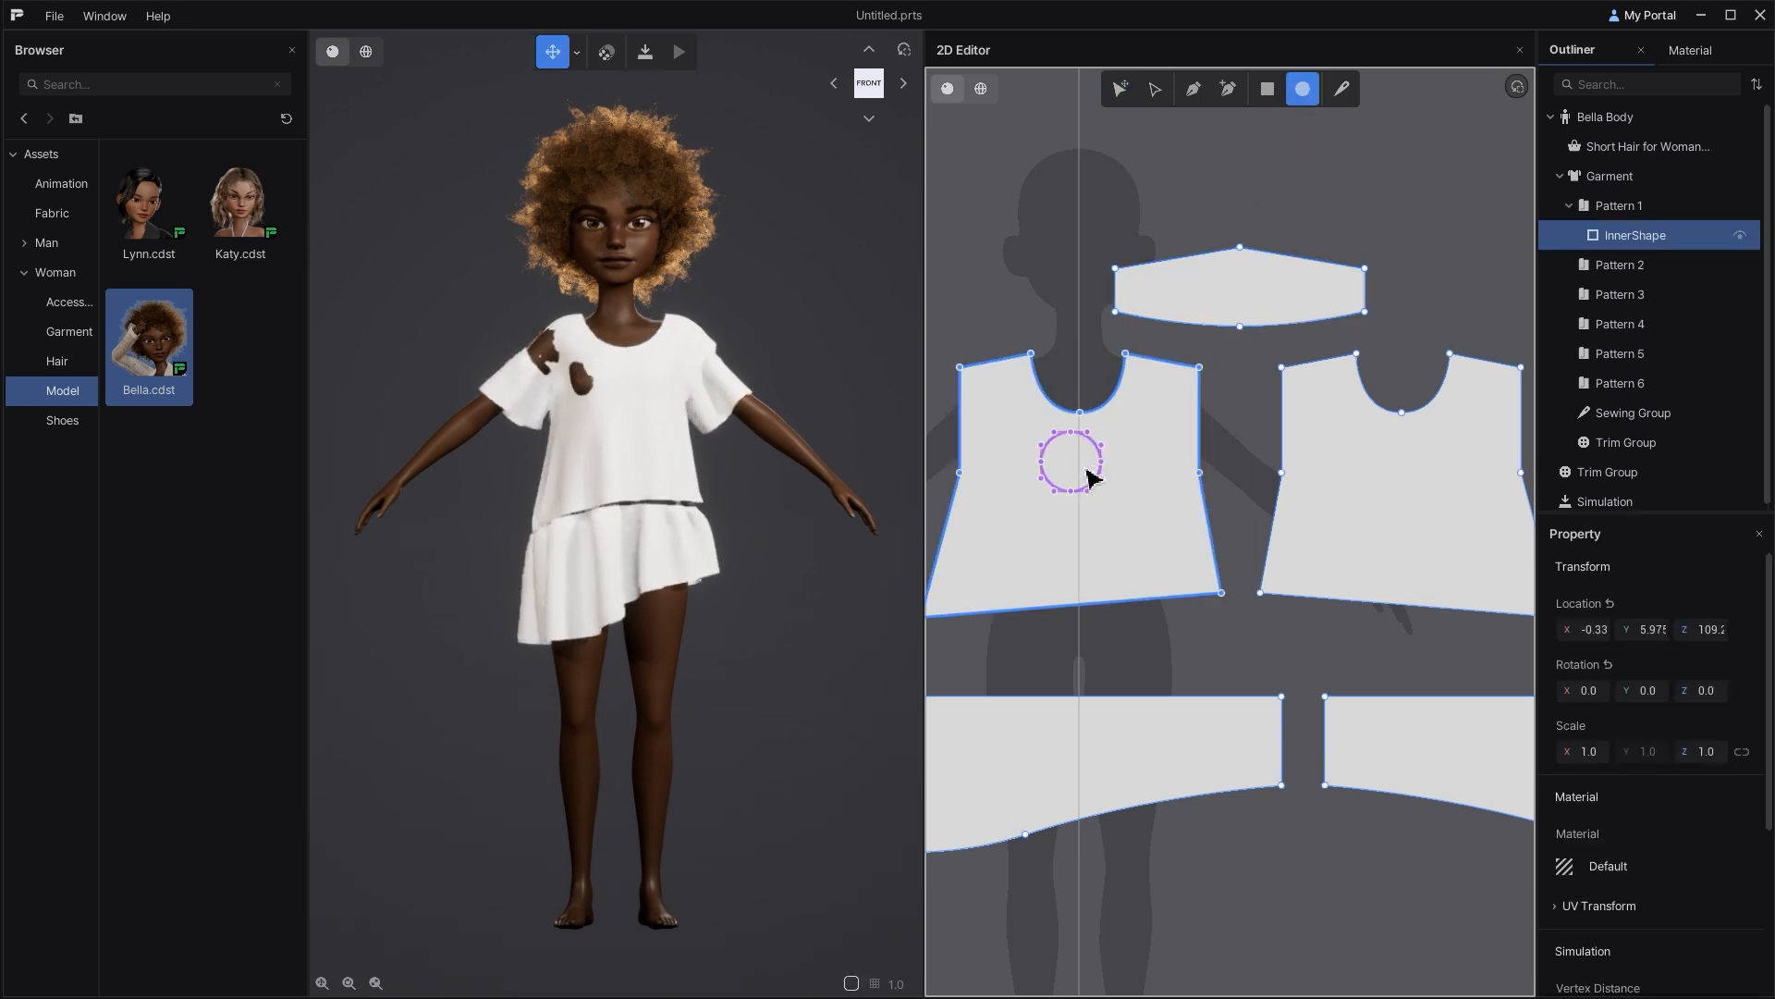
{"action": "scroll", "coordinate": [1082, 467], "scroll_direction": "up", "scroll_amount": 3}
{"action": "left_click", "coordinate": [1120, 89]}
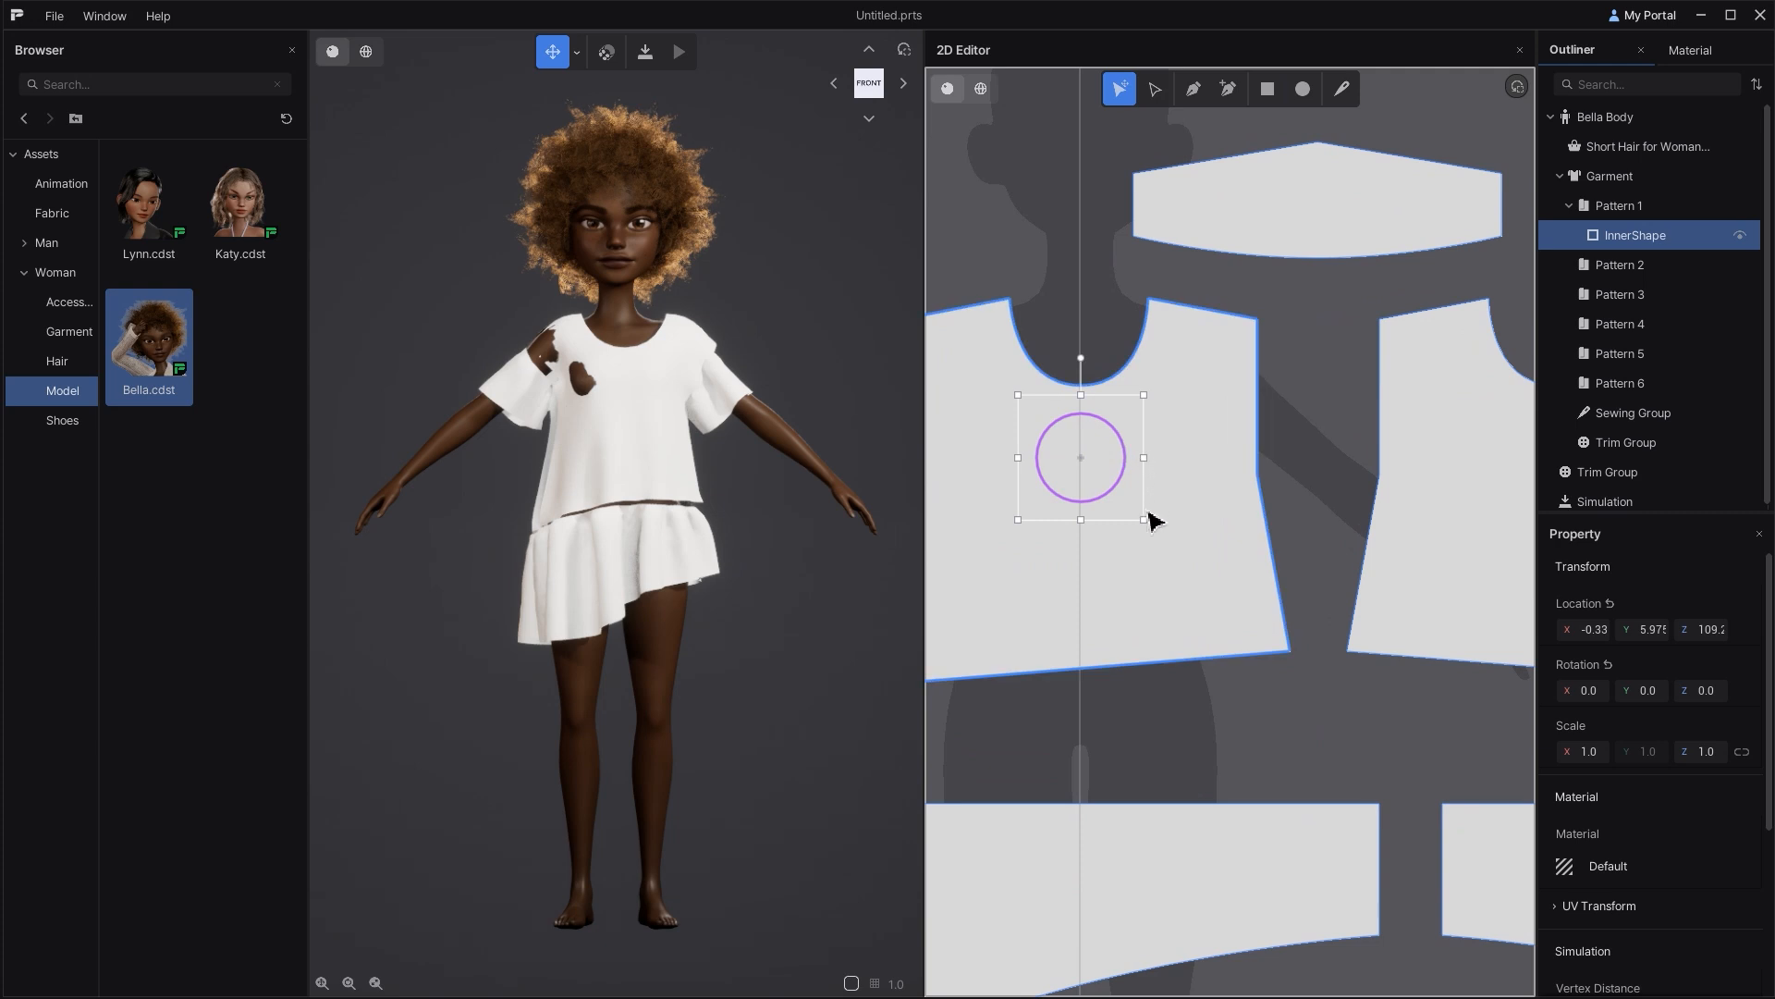
{"action": "left_click_drag", "start_coordinate": [1109, 493], "coordinate": [1094, 463]}
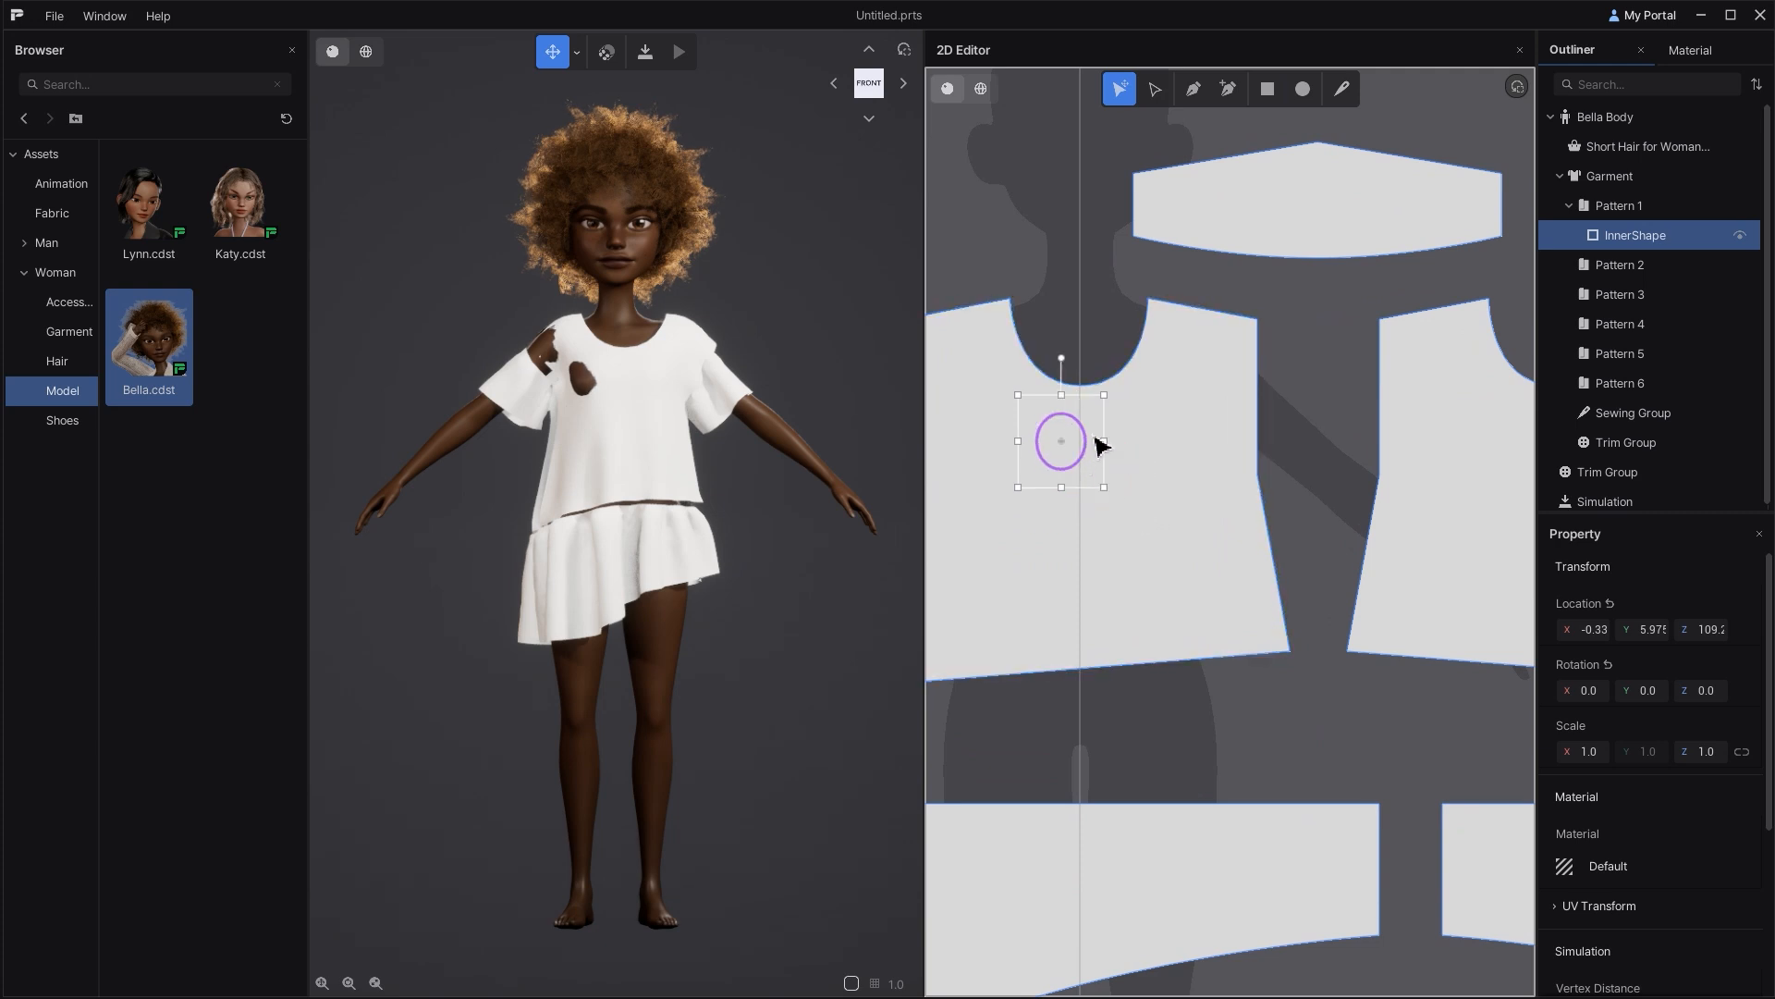
Step: Centre the oval on the front bodice, turn it into a cut-out hole and simulate the garment
{"action": "right_click", "coordinate": [1101, 426]}
{"action": "left_click", "coordinate": [1161, 516]}
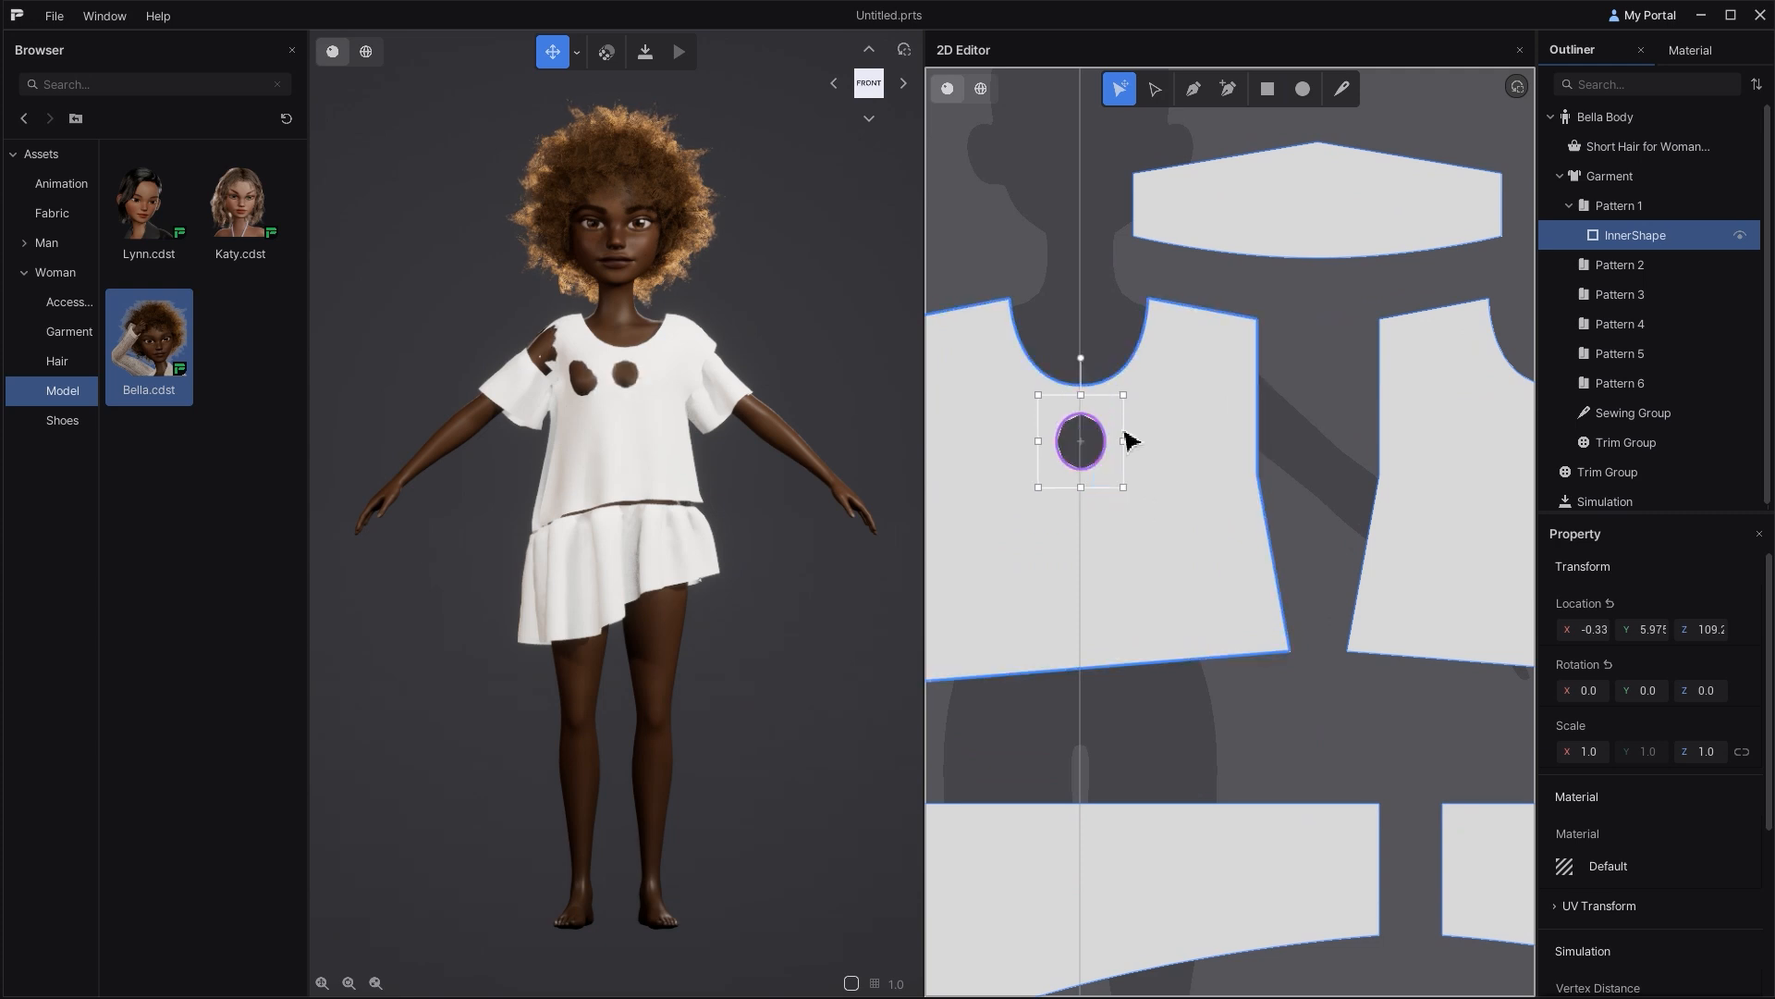
{"action": "left_click", "coordinate": [646, 56]}
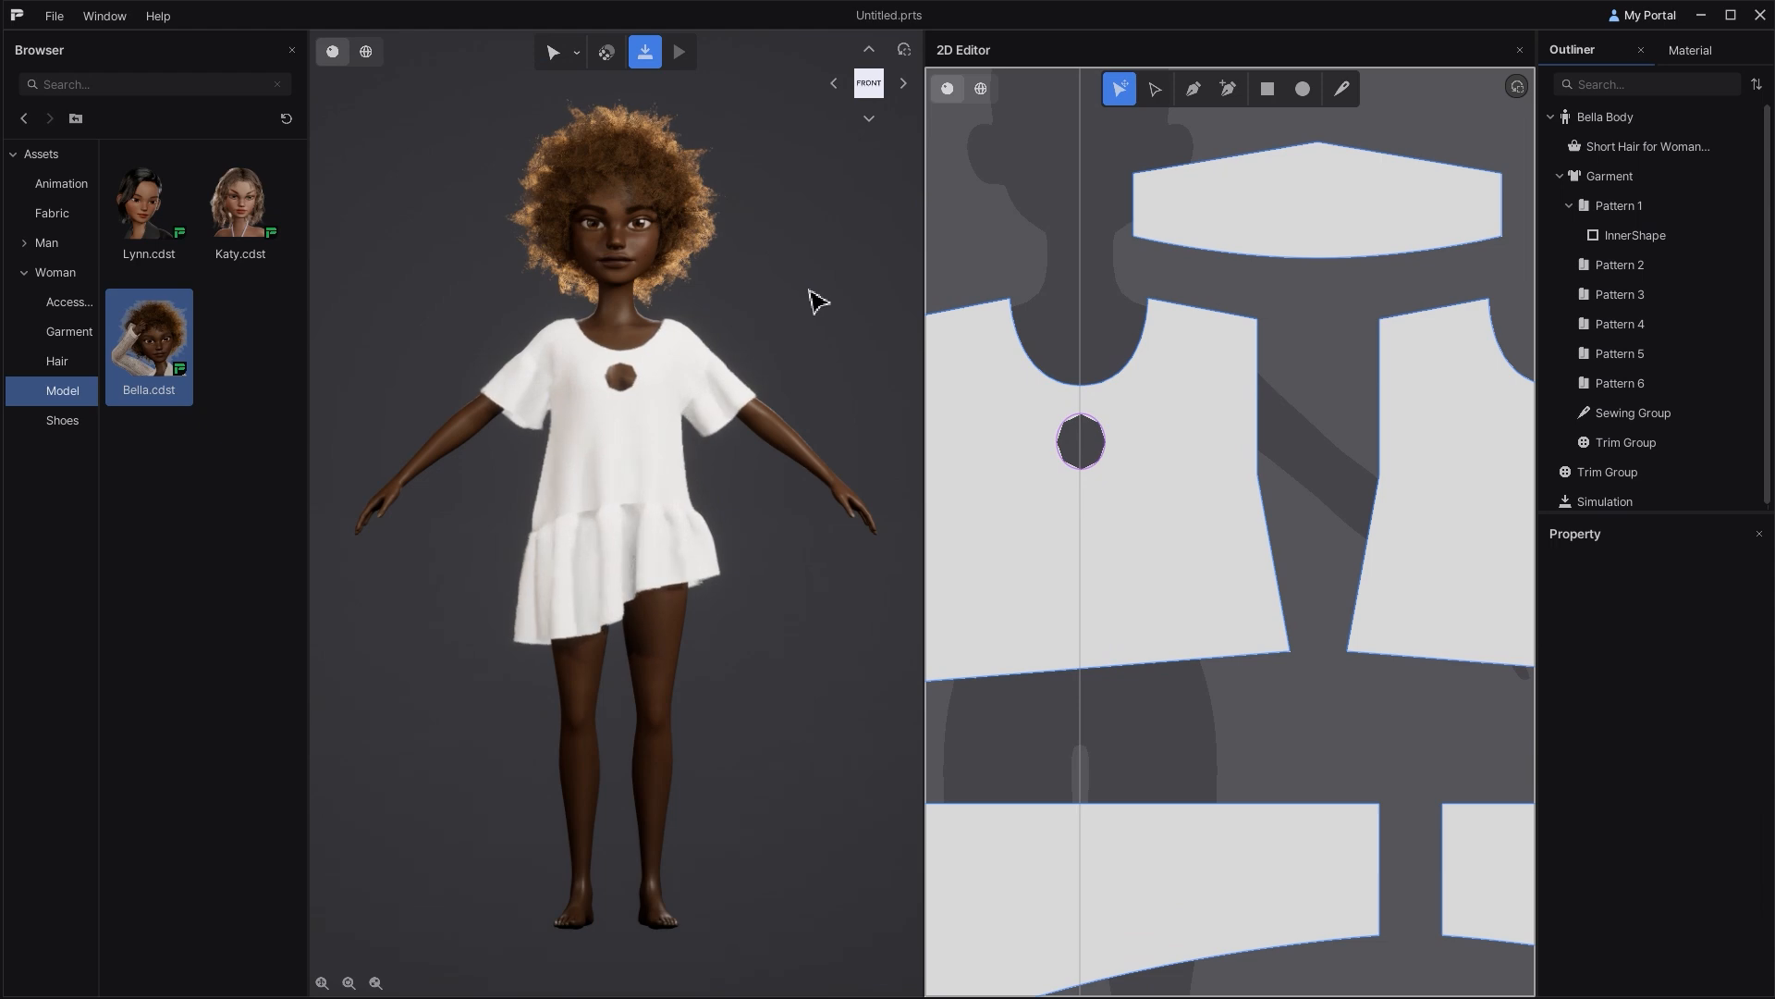
Step: Display the garment as wireframe and set the front bodice's Vertex Distance to 1
{"action": "left_click", "coordinate": [664, 432]}
{"action": "scroll", "coordinate": [657, 420], "scroll_direction": "up", "scroll_amount": 5}
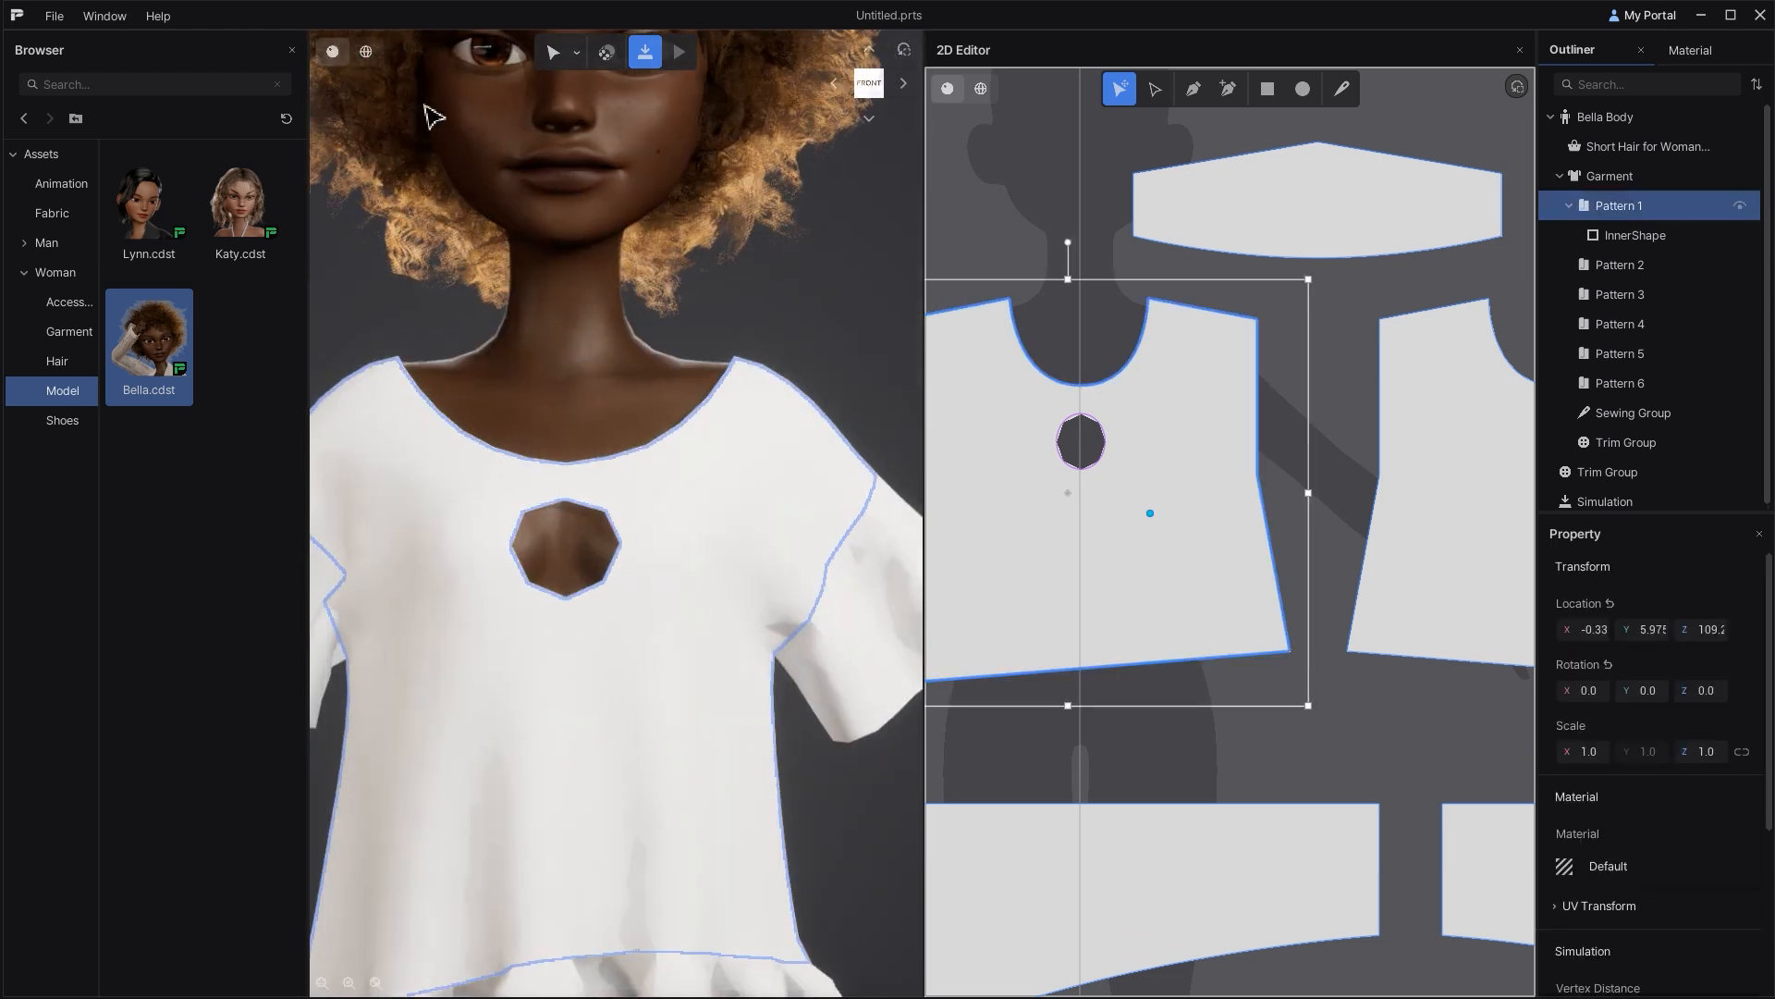
{"action": "left_click", "coordinate": [368, 53]}
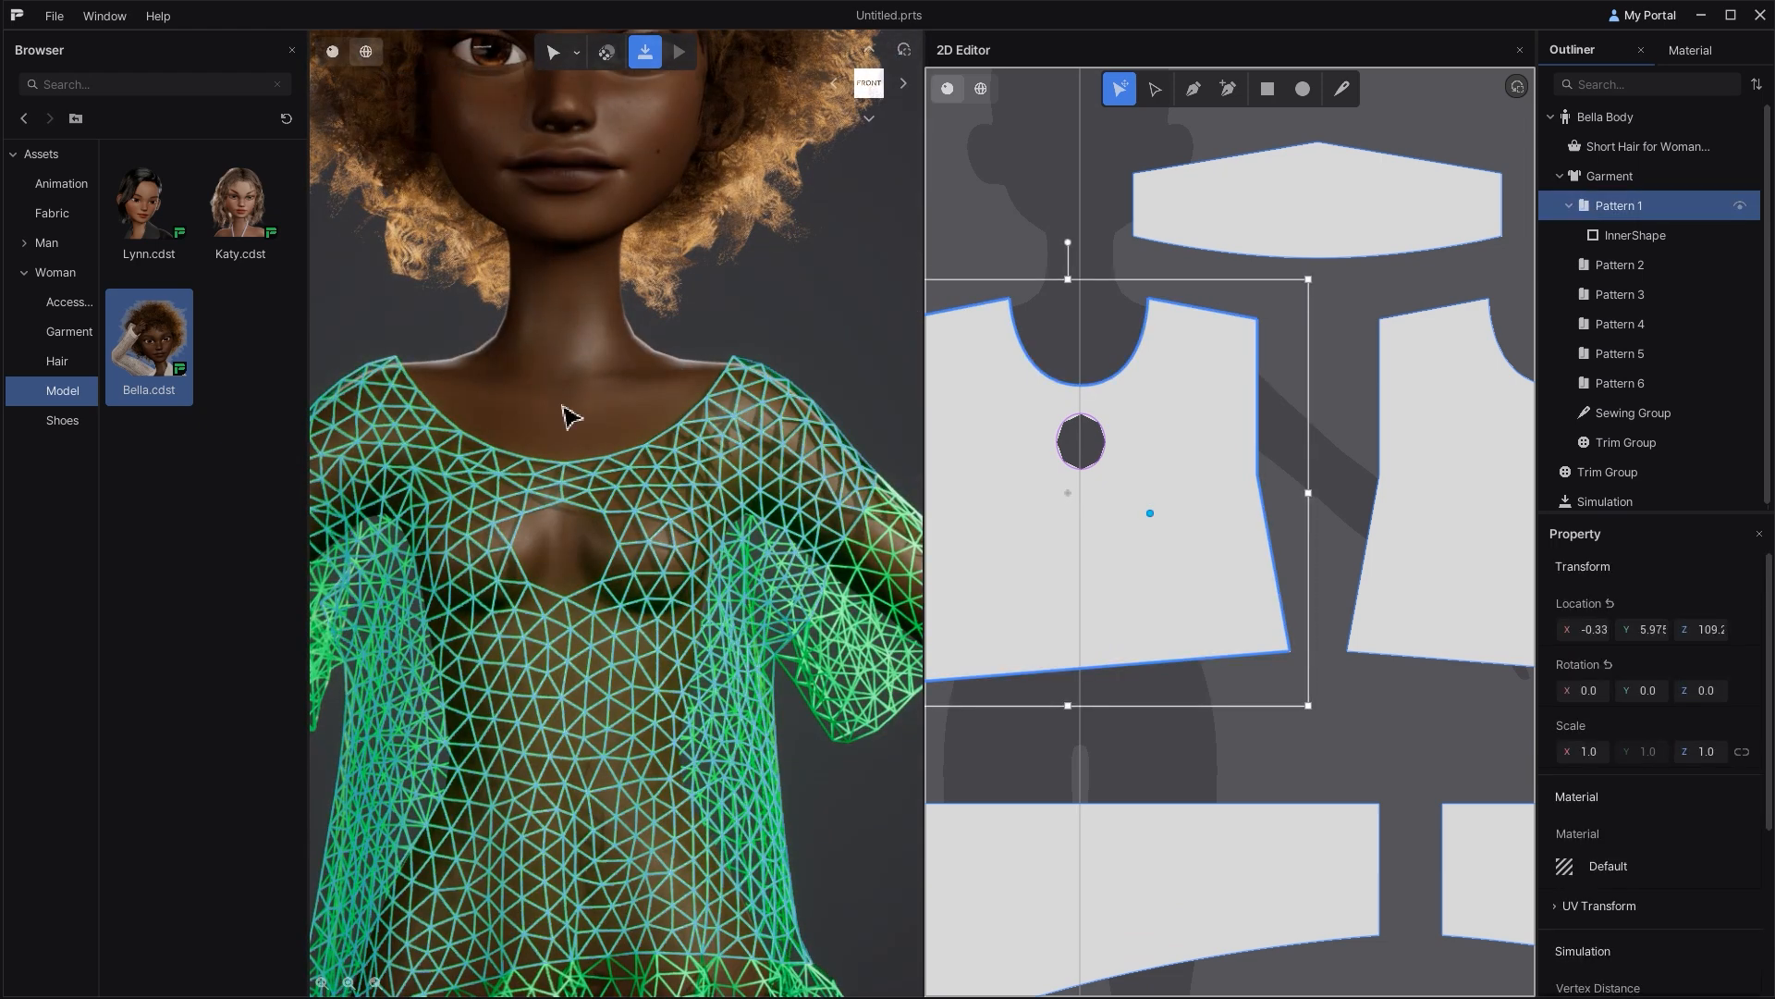
{"action": "scroll", "coordinate": [1625, 781], "scroll_direction": "down", "scroll_amount": 3}
{"action": "left_click", "coordinate": [1583, 811]}
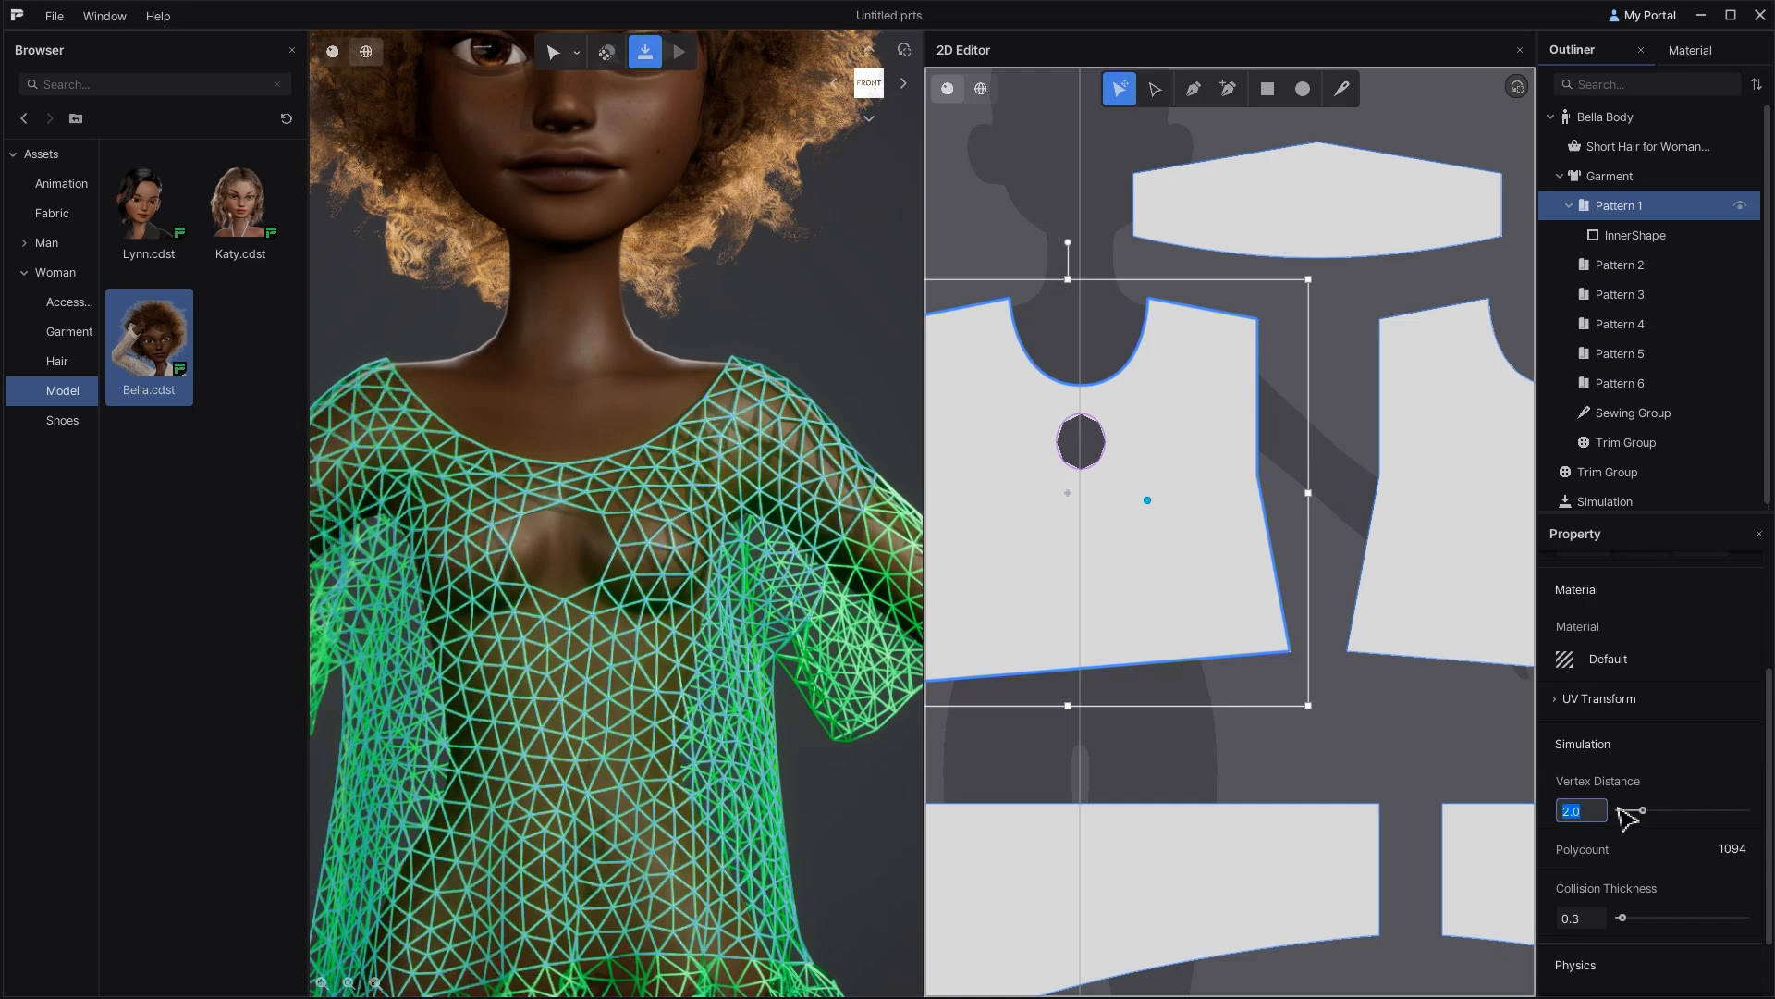
{"action": "type", "text": "1"}
{"action": "key", "text": "Return"}
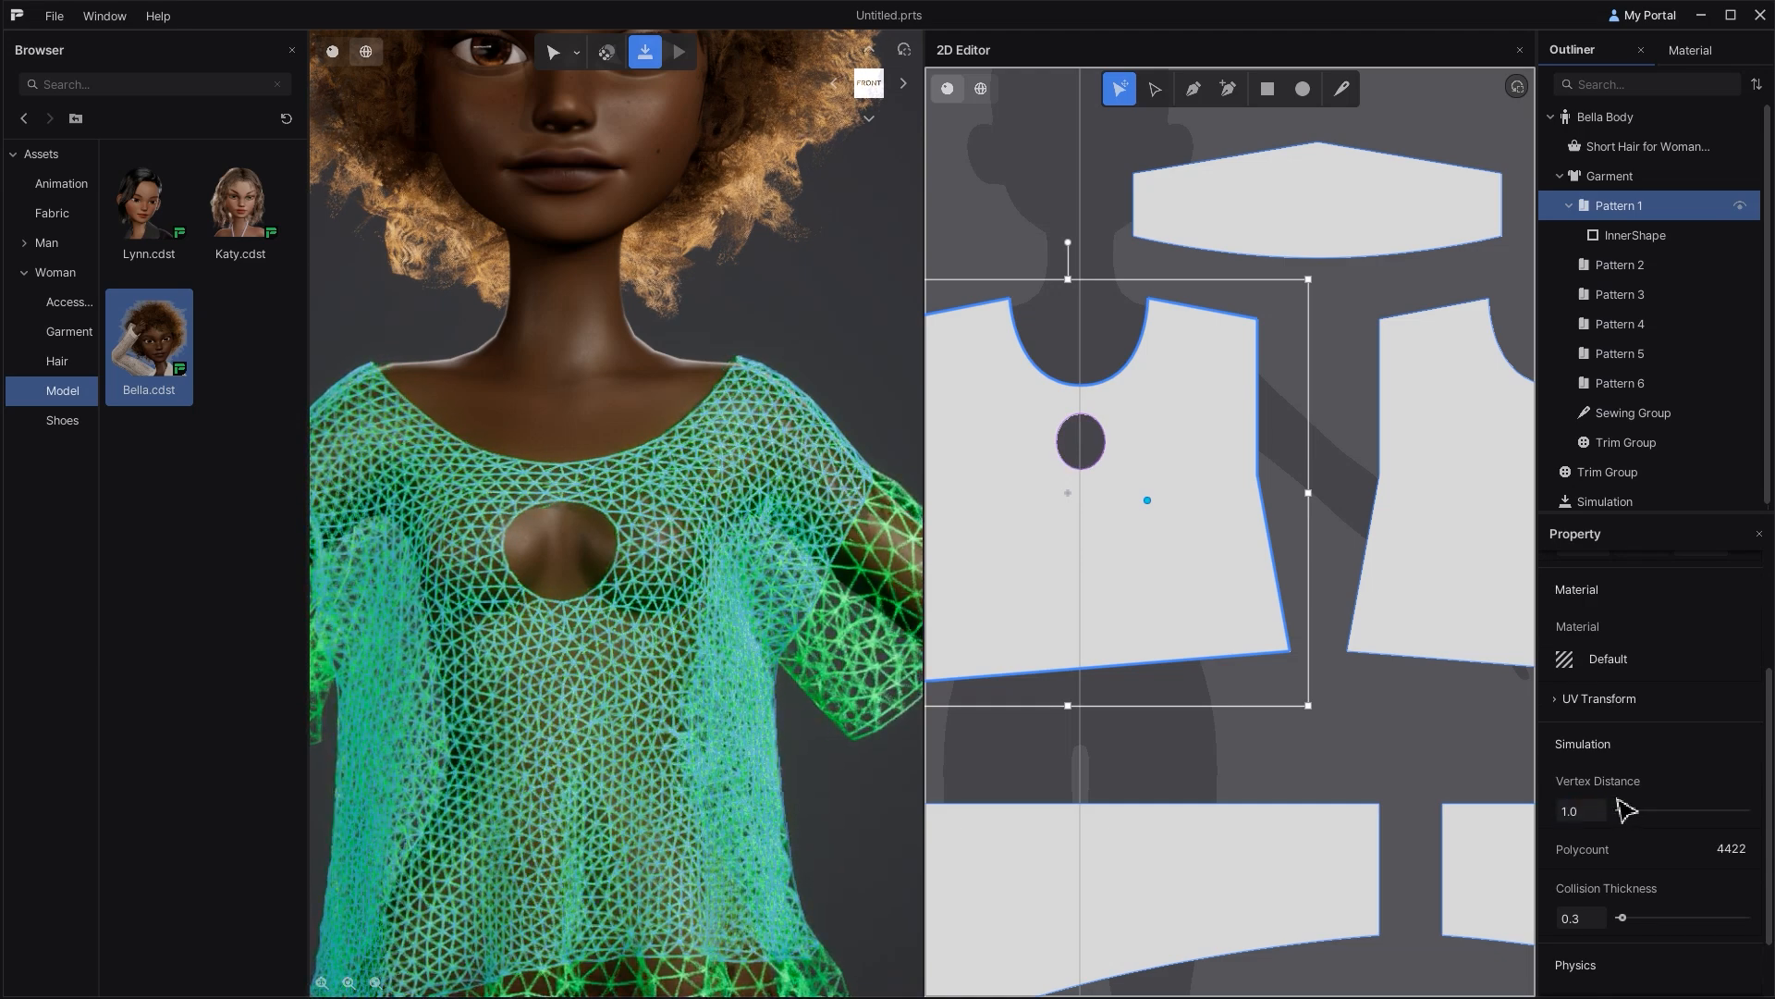
Step: Set the front bodice's Vertex Distance back to 2 and return to the shaded full-body view
{"action": "left_click", "coordinate": [1592, 823]}
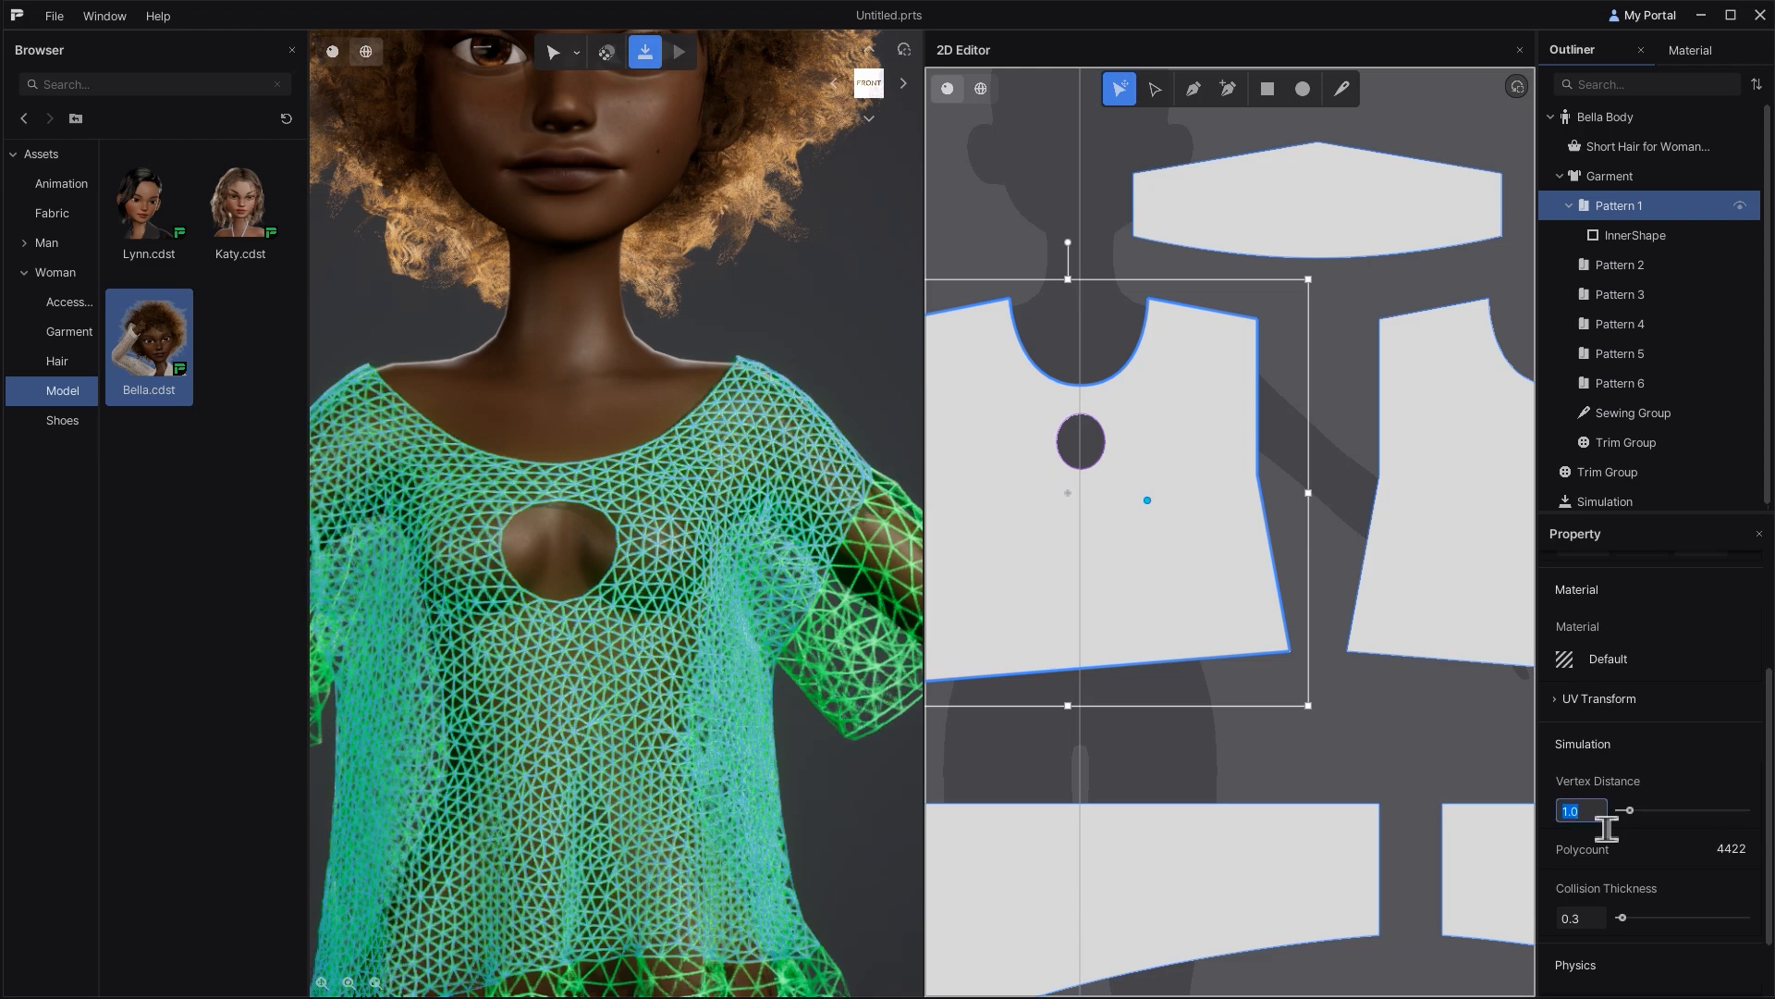
{"action": "type", "text": "2"}
{"action": "key", "text": "Return"}
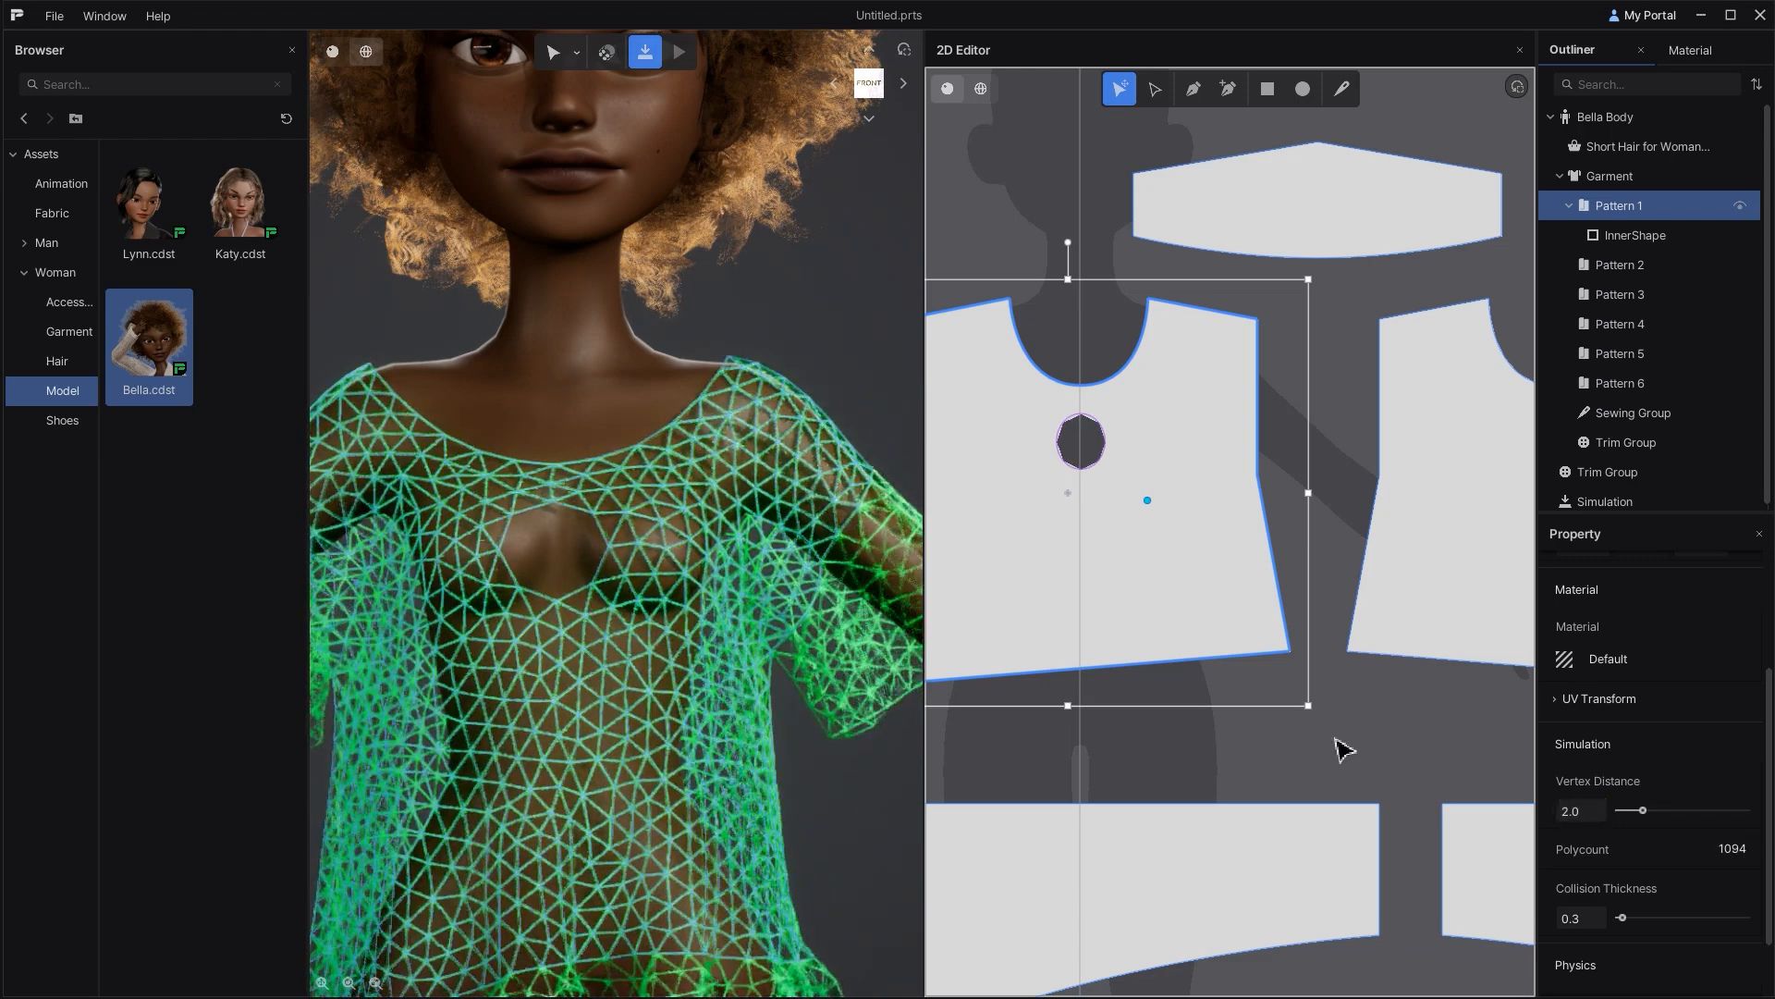
{"action": "left_click", "coordinate": [332, 51]}
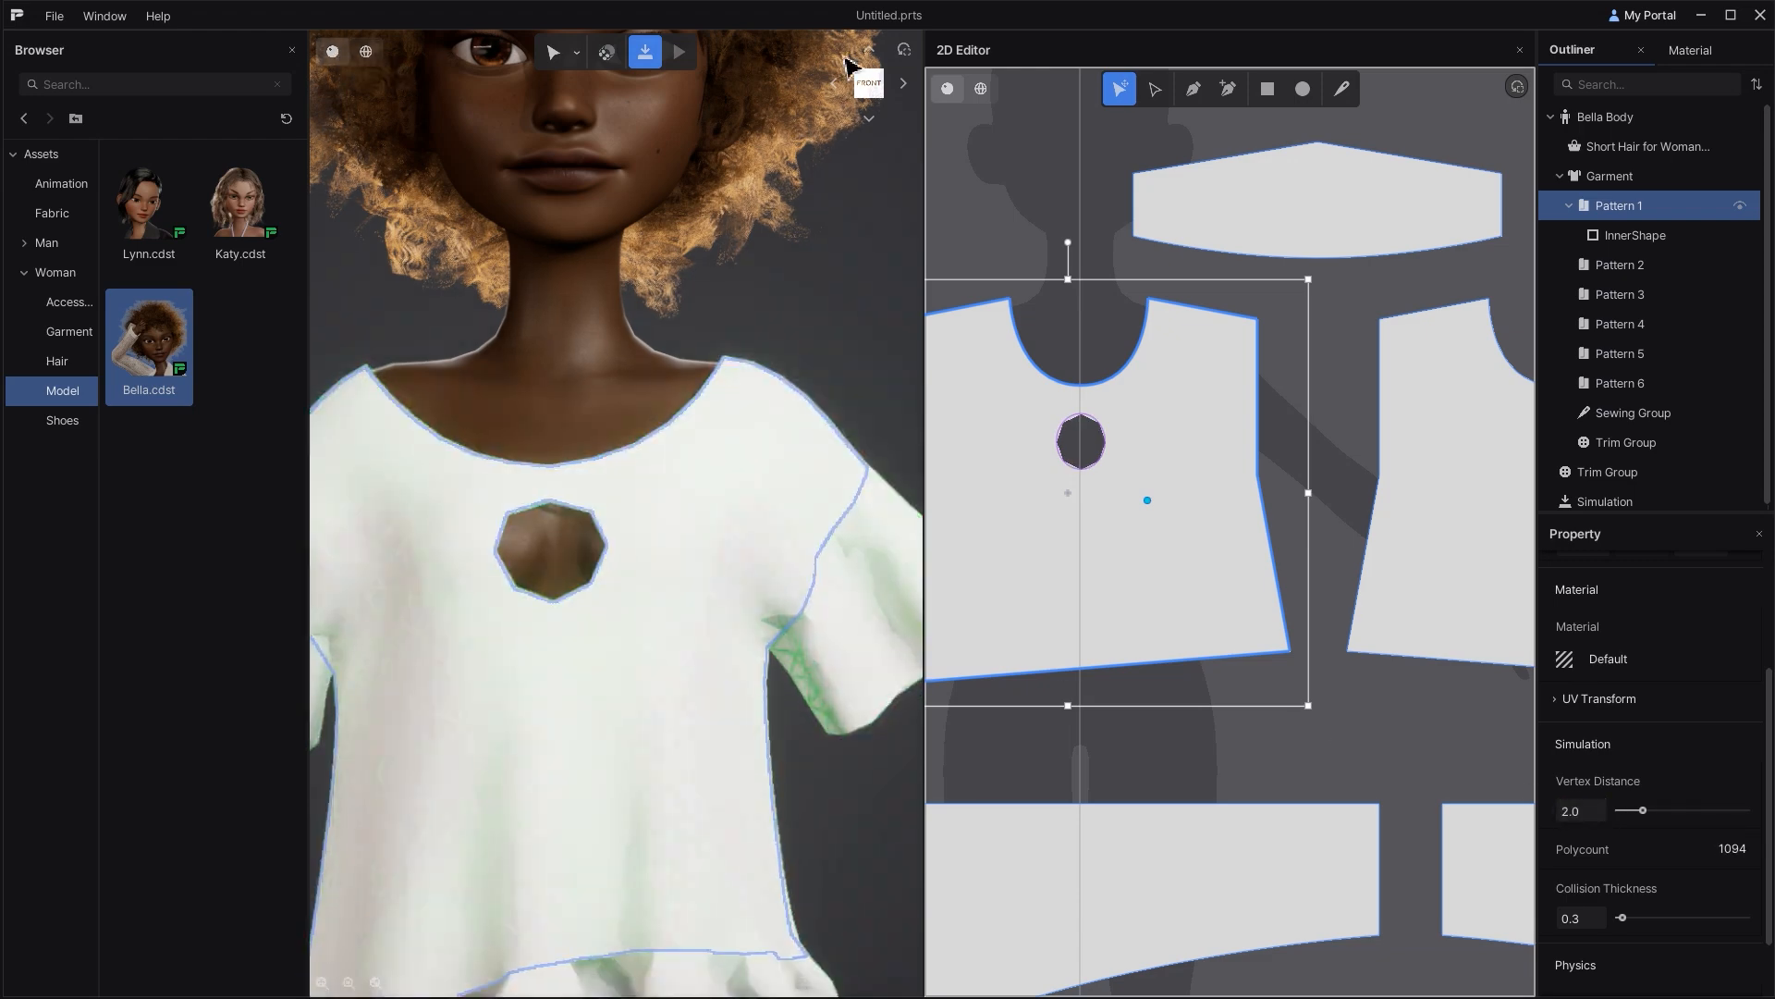
{"action": "left_click", "coordinate": [904, 50]}
Step: Apply the woven soft leopard fabric from the asset library to the whole dress
{"action": "left_click", "coordinate": [66, 222]}
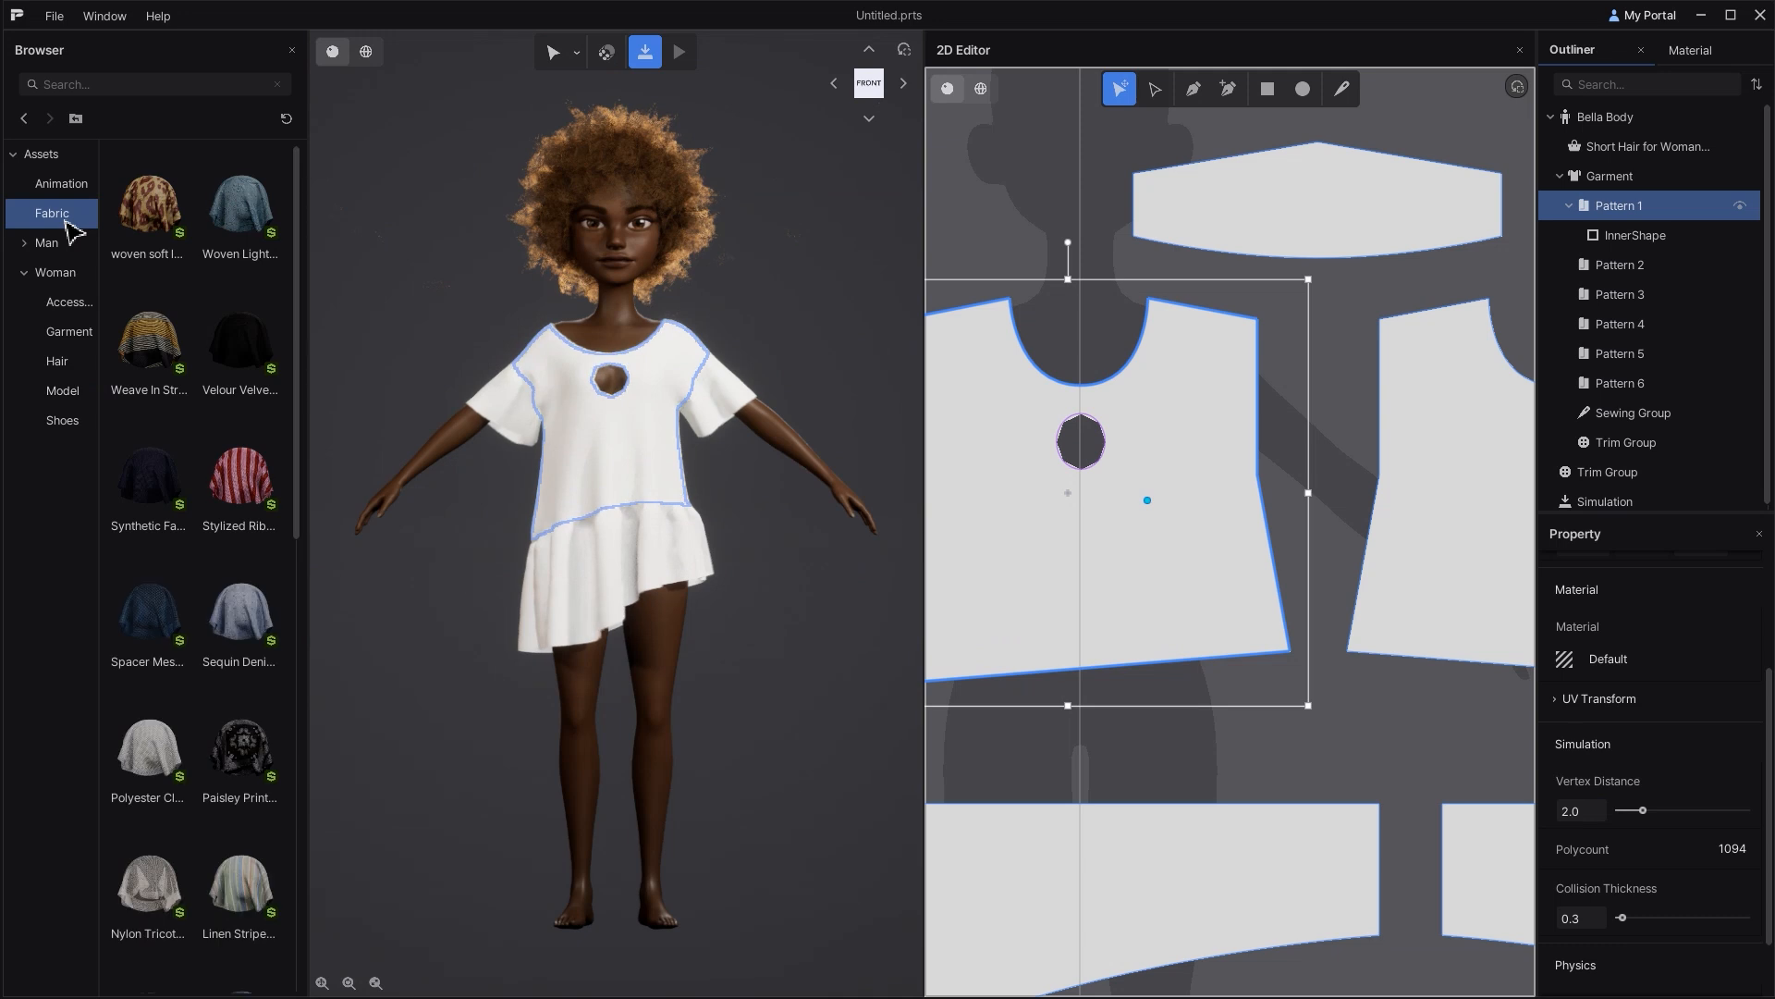
{"action": "left_click", "coordinate": [148, 205]}
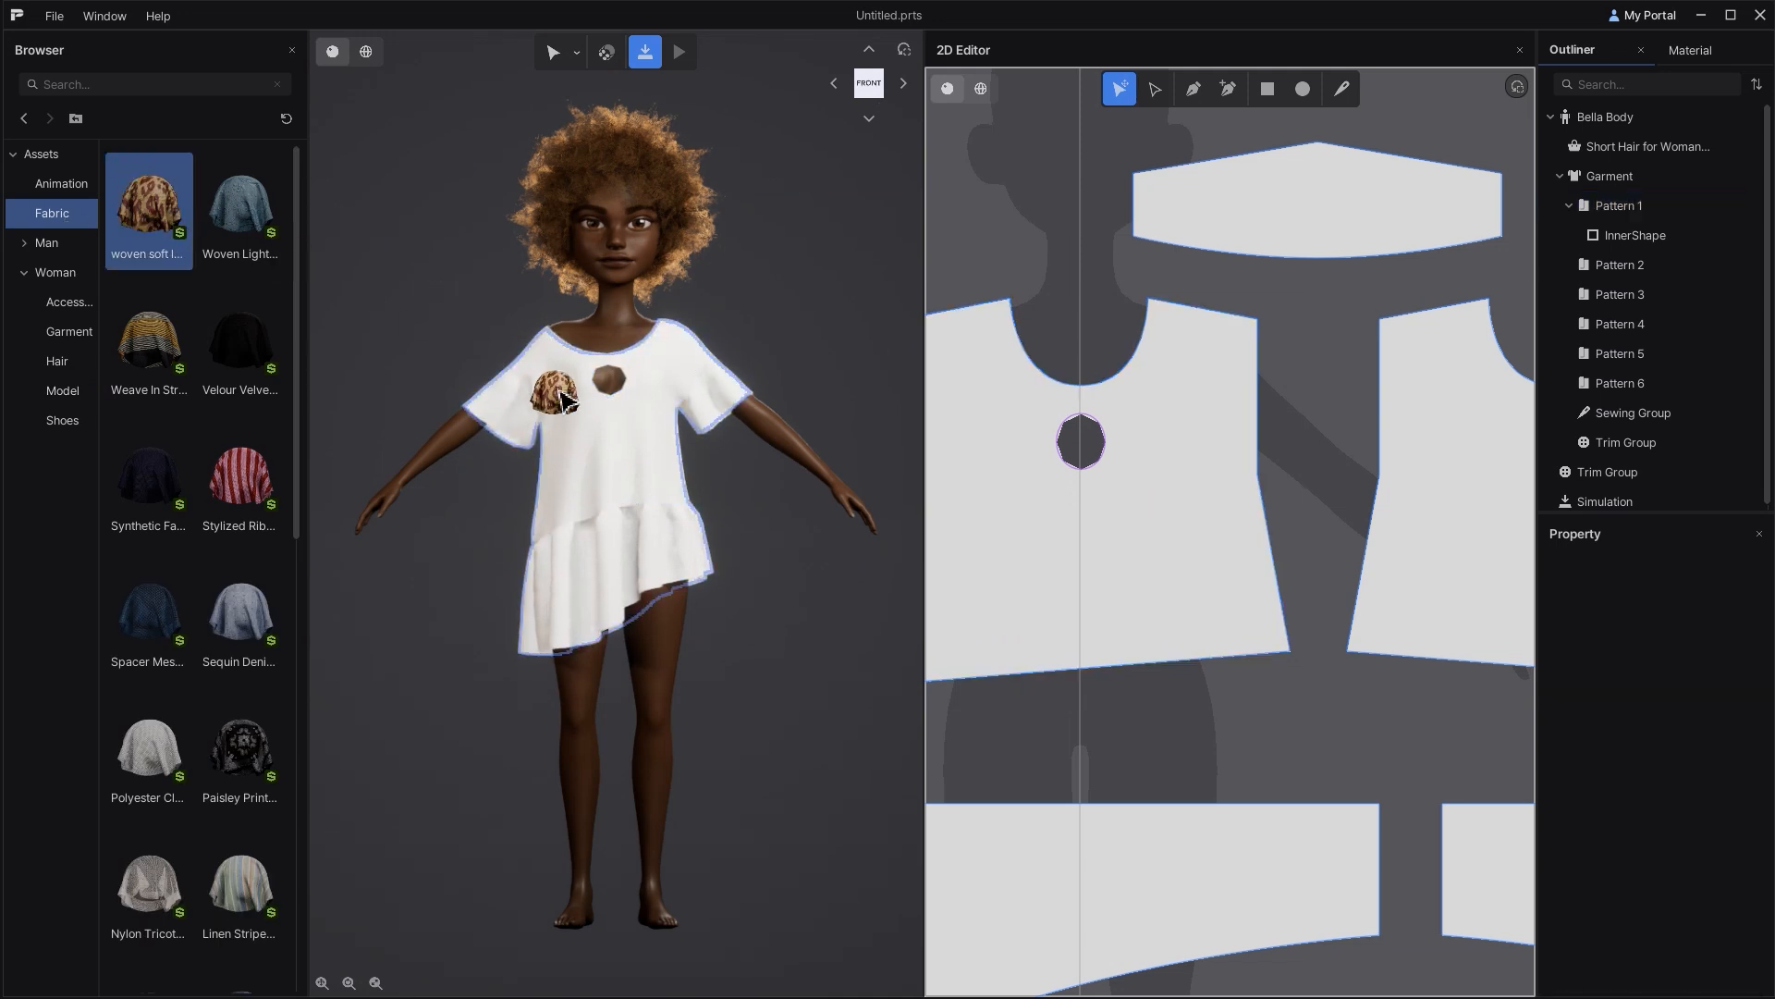
{"action": "left_click_drag", "start_coordinate": [566, 399], "coordinate": [577, 390]}
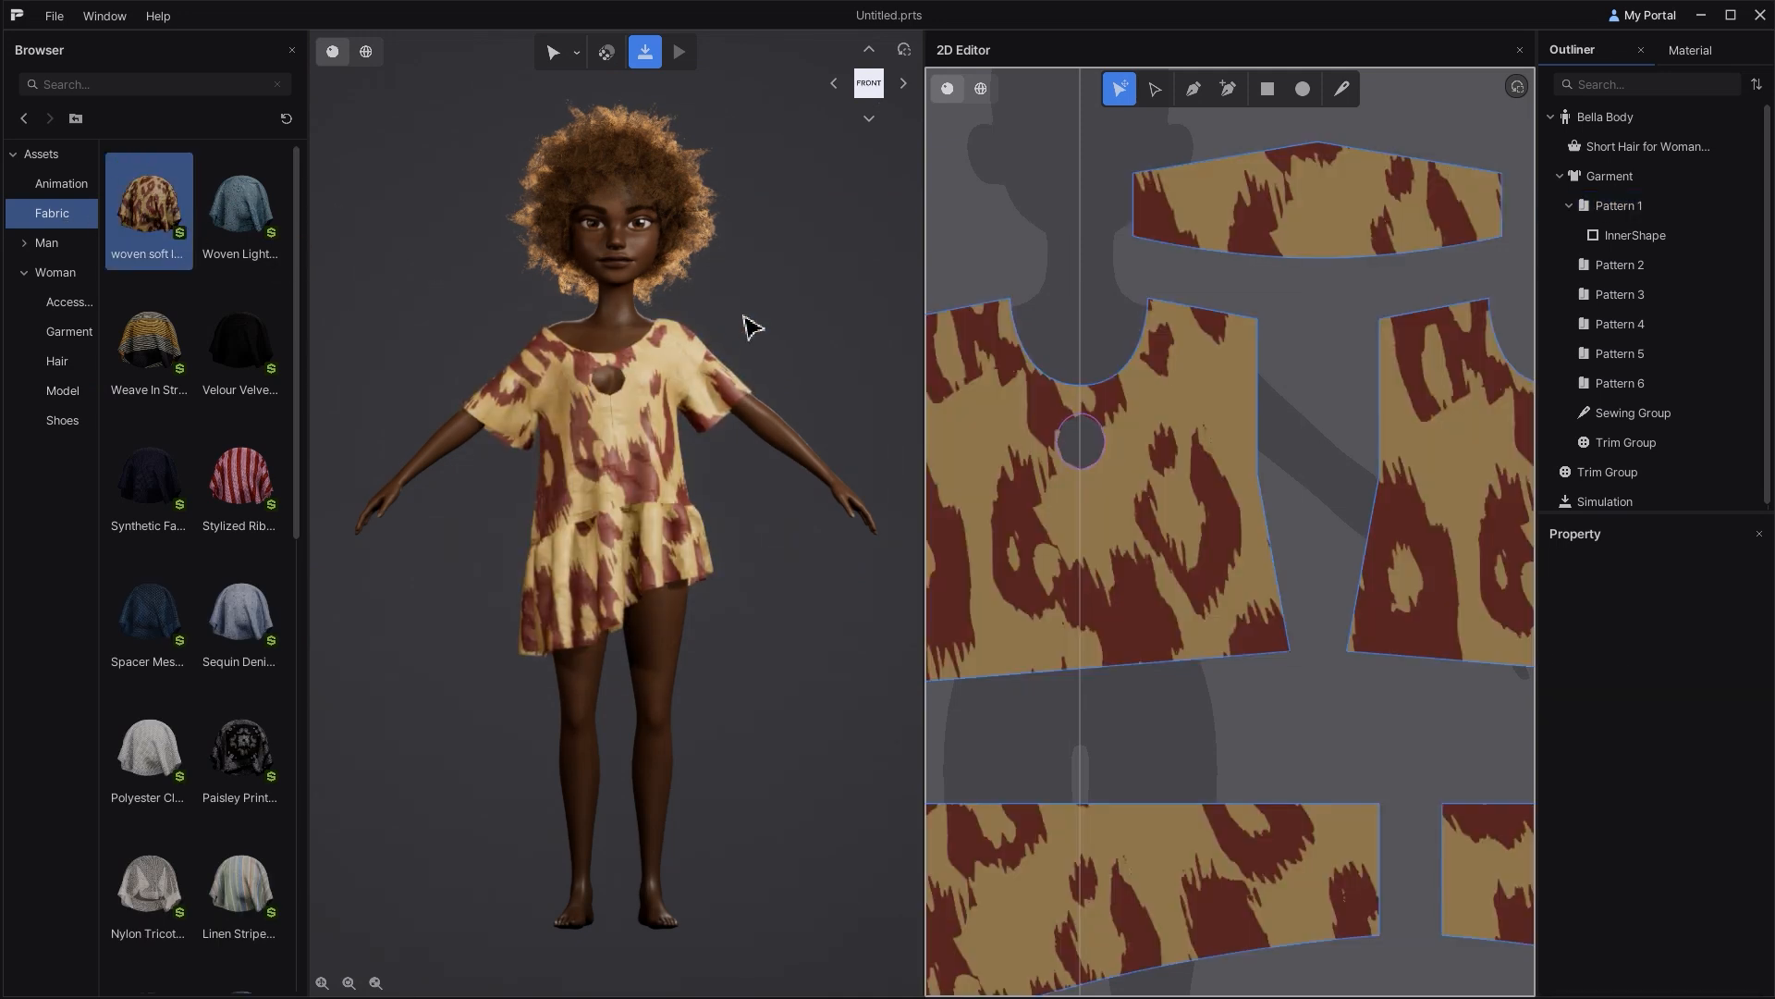
Step: Select all pattern pieces and set their linked UV Transform scale to 6.6 in X and Y
{"action": "left_click", "coordinate": [1076, 497]}
{"action": "scroll", "coordinate": [1072, 508], "scroll_direction": "down", "scroll_amount": 6}
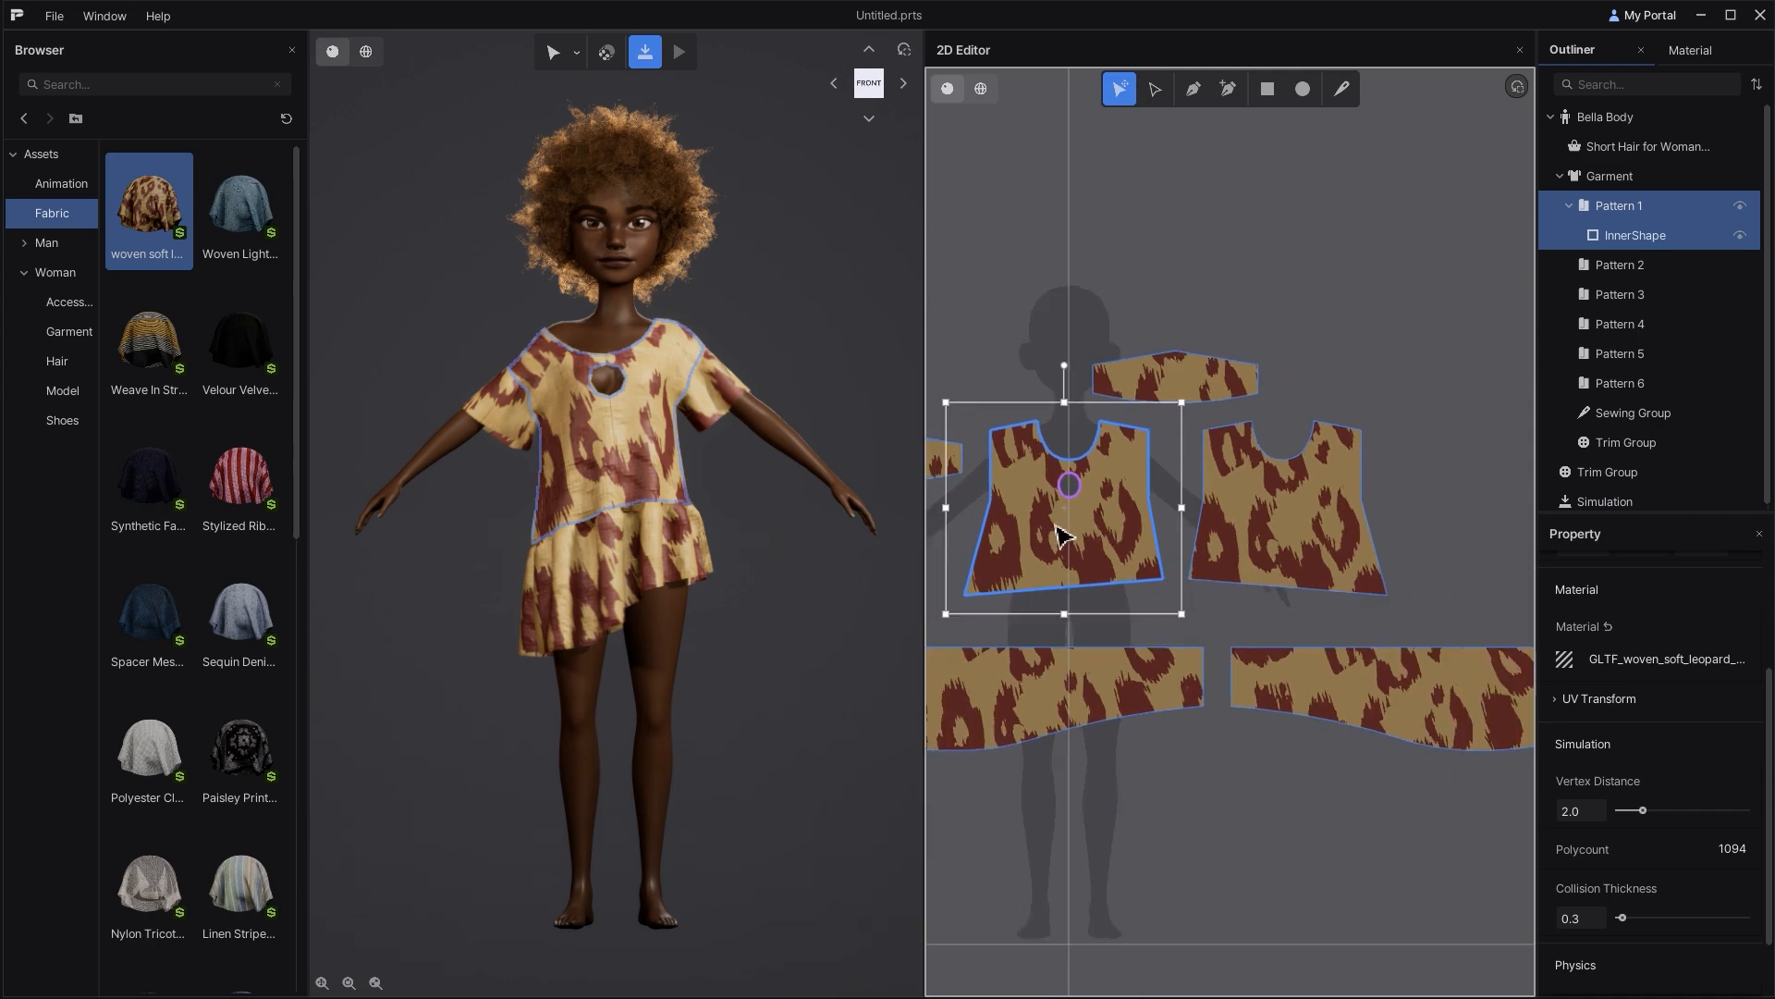
{"action": "scroll", "coordinate": [1064, 564], "scroll_direction": "down", "scroll_amount": 5}
{"action": "left_click", "coordinate": [1130, 407]}
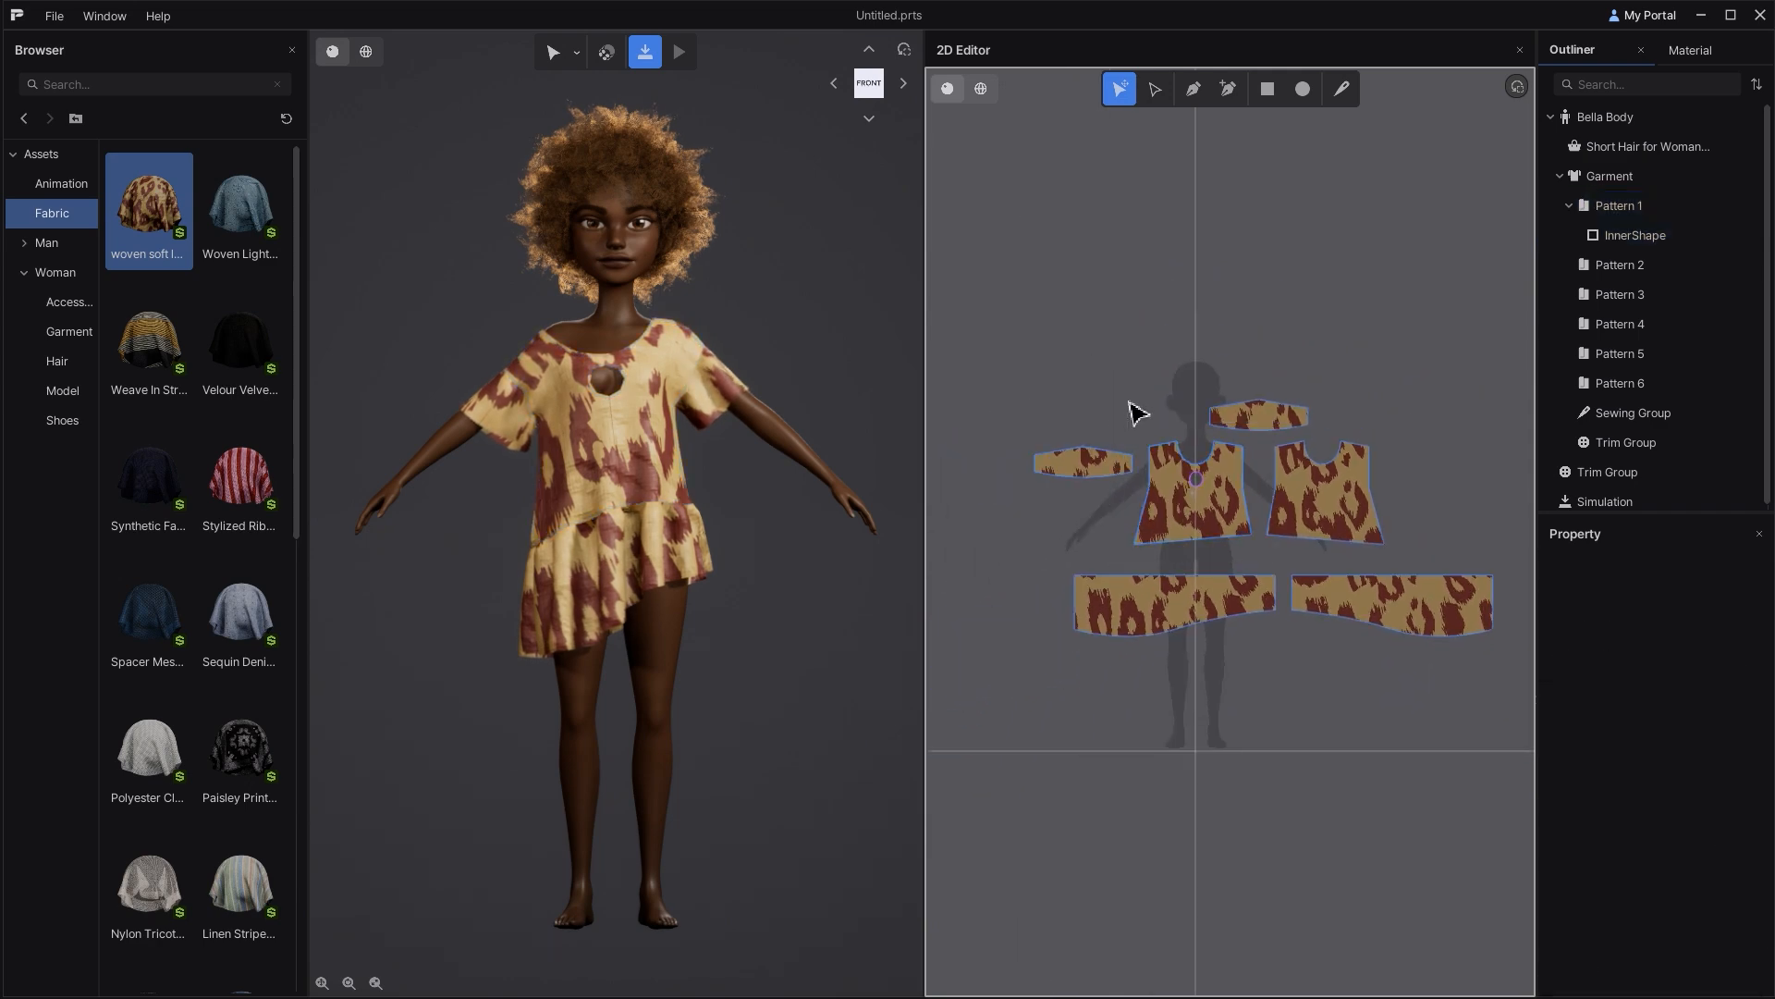
{"action": "scroll", "coordinate": [1156, 435], "scroll_direction": "down", "scroll_amount": 2}
{"action": "key", "text": "ctrl+a"}
{"action": "scroll", "coordinate": [1609, 740], "scroll_direction": "down", "scroll_amount": 1}
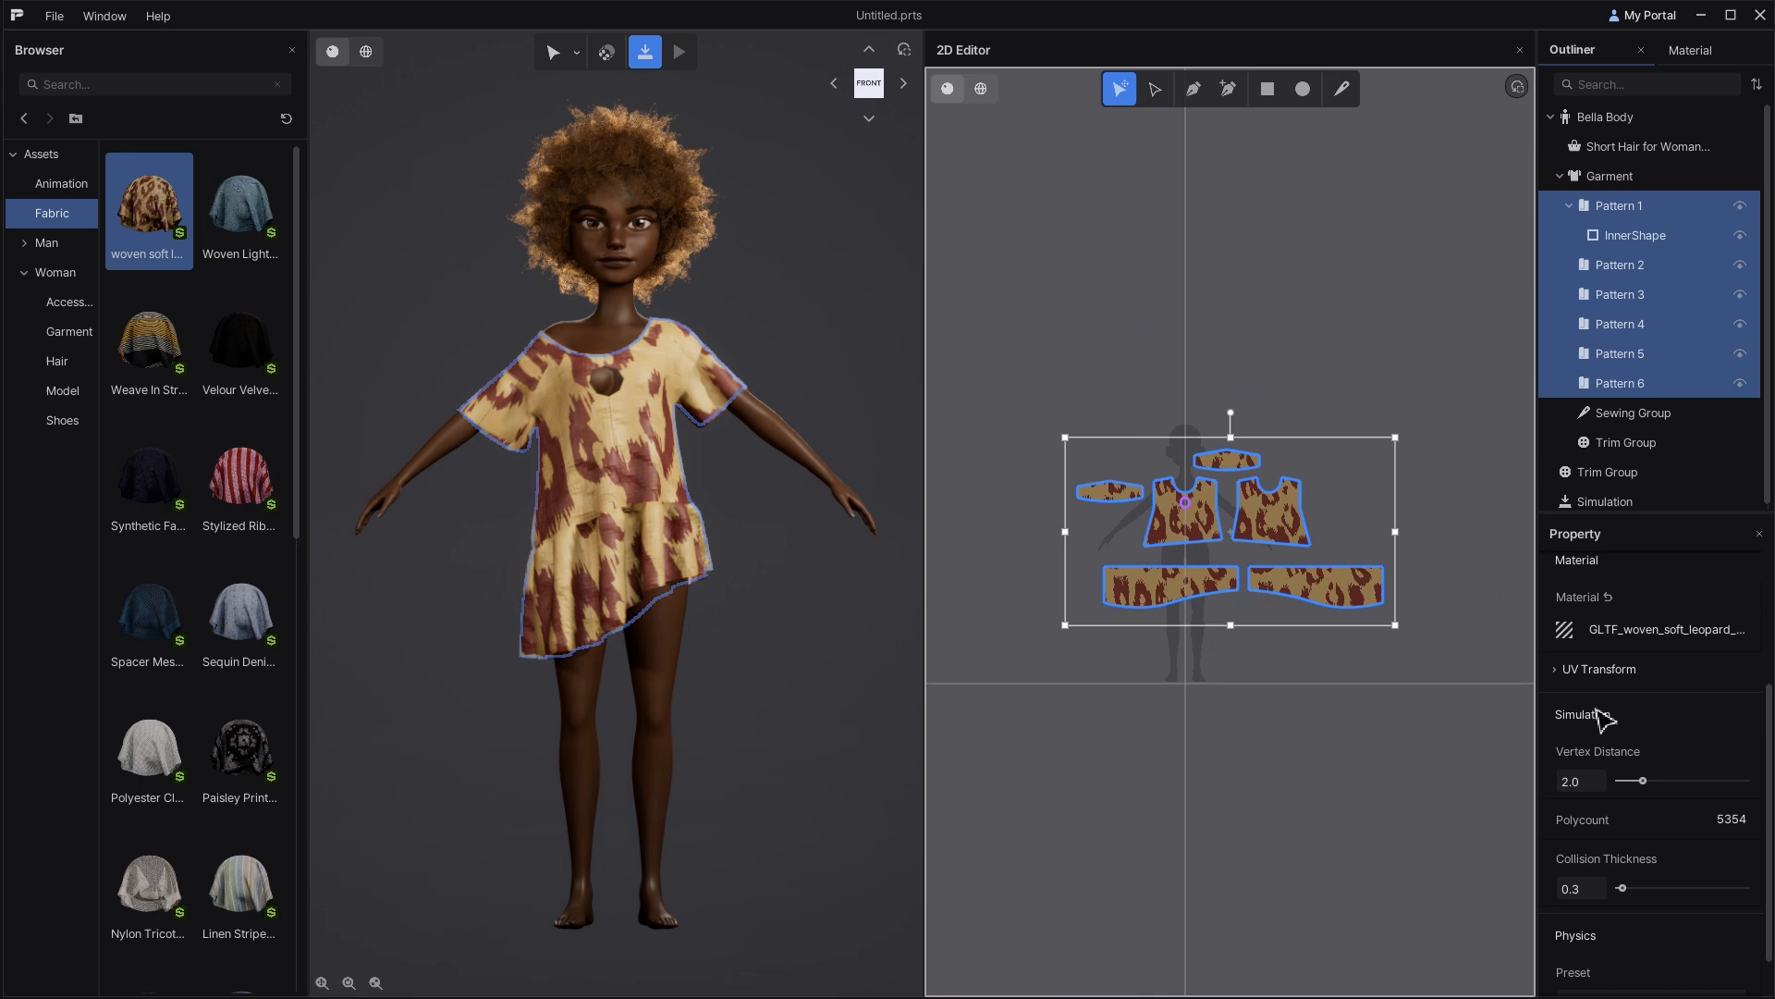
{"action": "left_click", "coordinate": [1561, 672]}
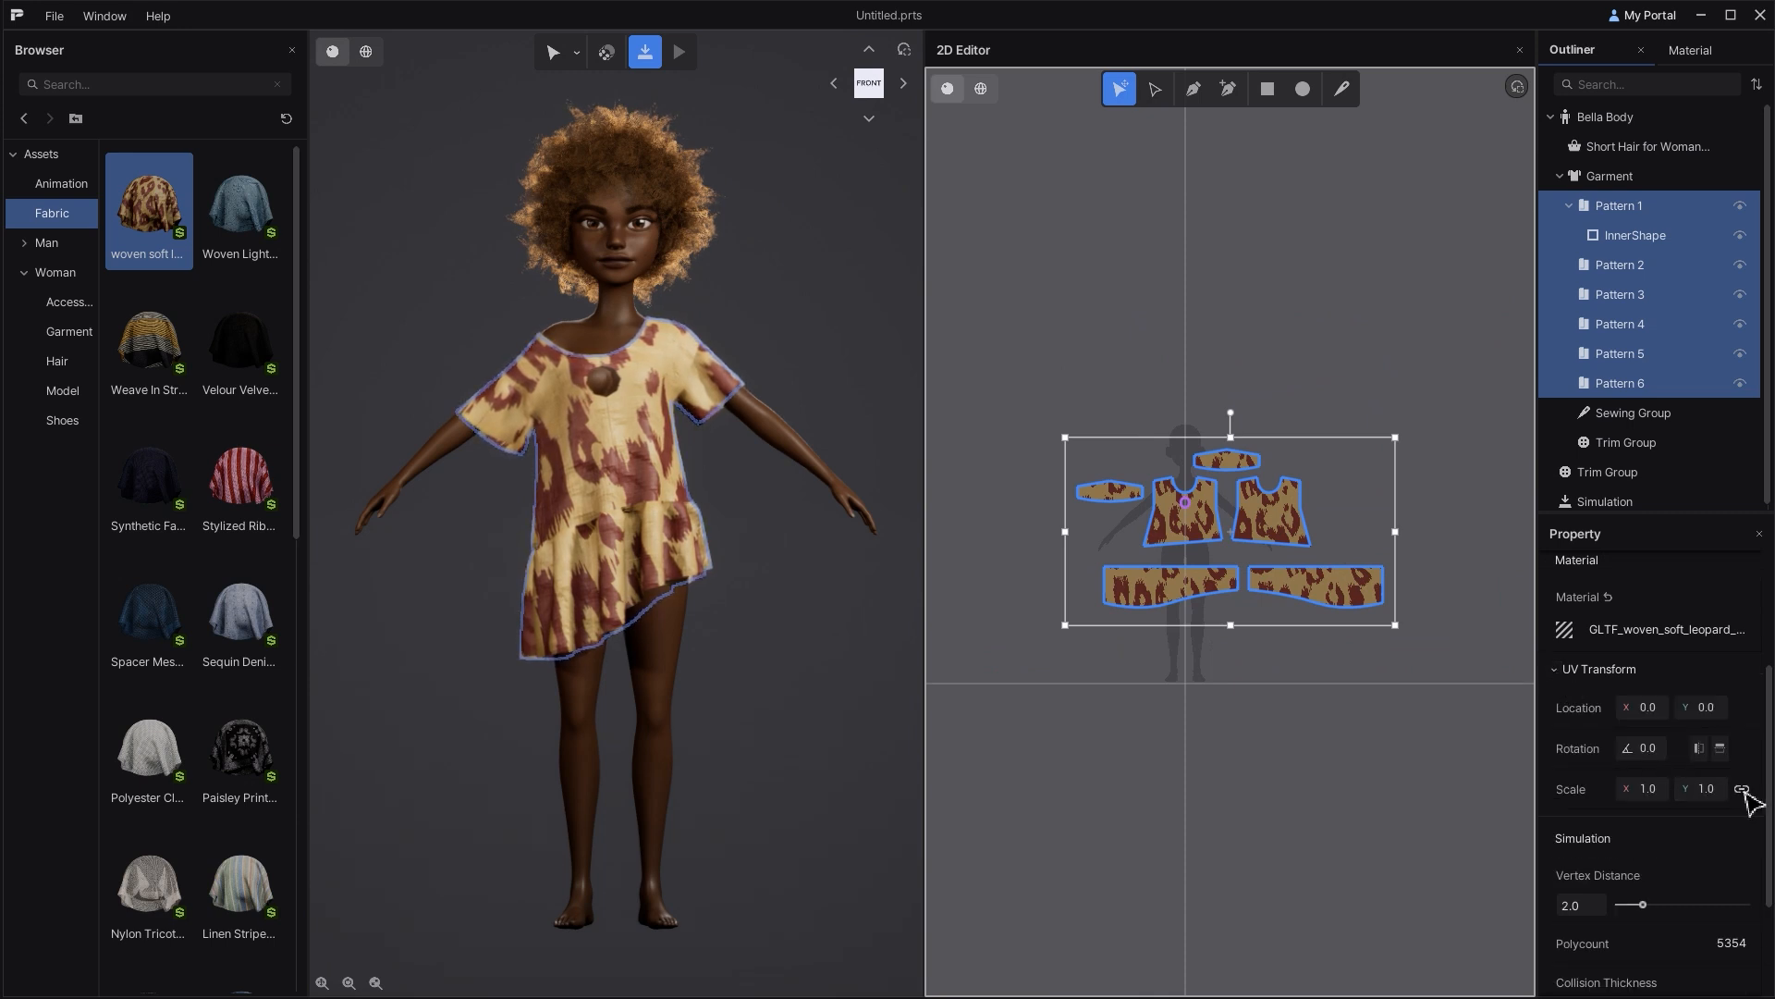
{"action": "left_click_drag", "start_coordinate": [1655, 797], "coordinate": [1734, 796]}
{"action": "left_click", "coordinate": [785, 331]}
Step: Pull the front bodice at both shoulders to straighten the dress, then stop the simulation
{"action": "scroll", "coordinate": [785, 332], "scroll_direction": "up", "scroll_amount": 3}
{"action": "left_click_drag", "start_coordinate": [485, 219], "coordinate": [598, 163]}
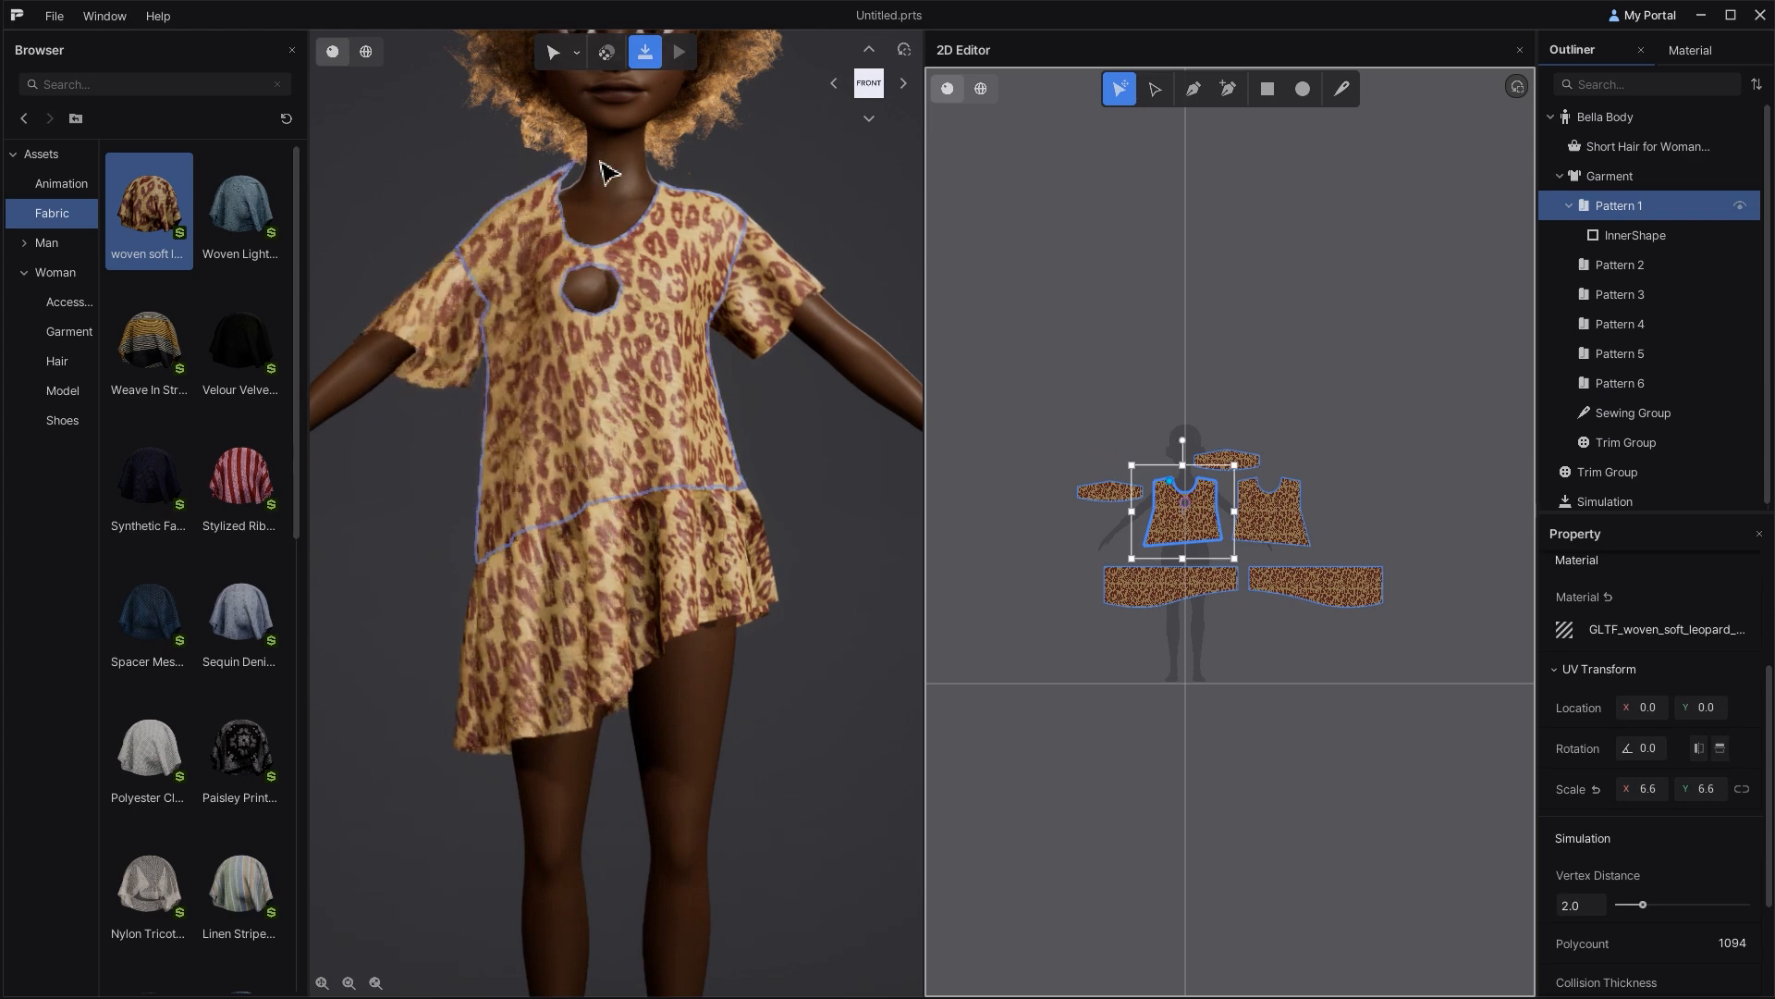
{"action": "left_click_drag", "start_coordinate": [719, 200], "coordinate": [779, 219]}
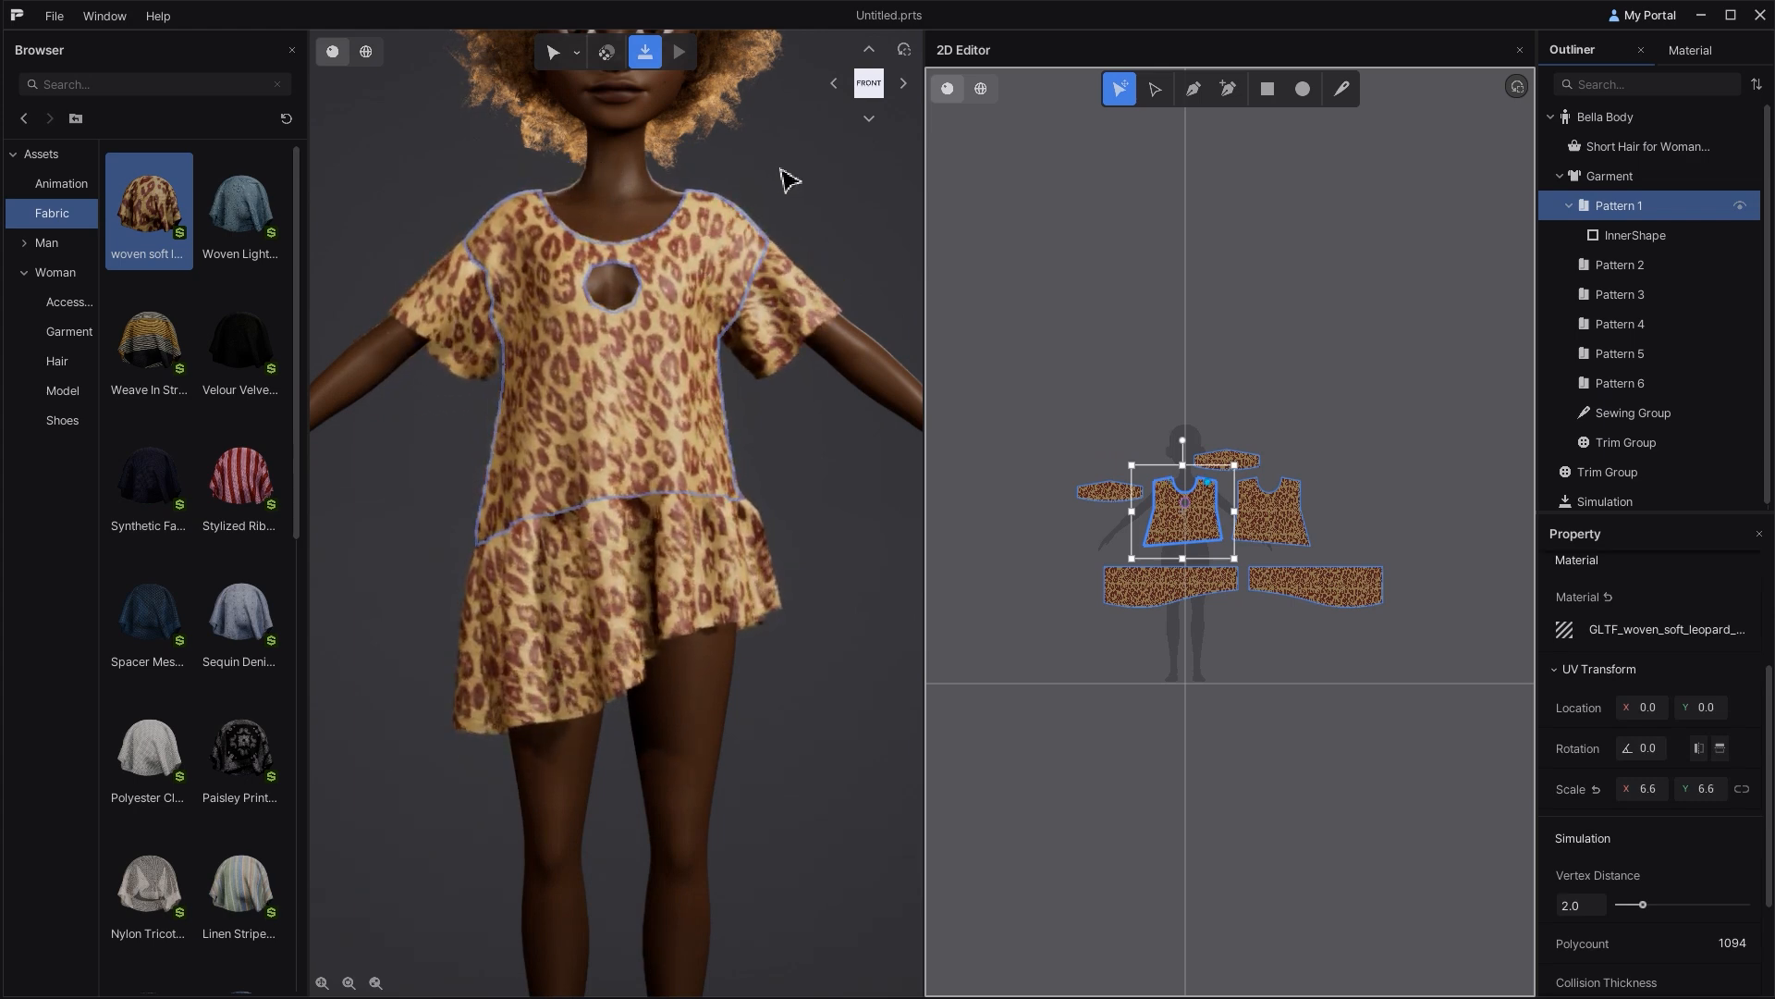
{"action": "left_click", "coordinate": [645, 53]}
{"action": "left_click", "coordinate": [904, 49]}
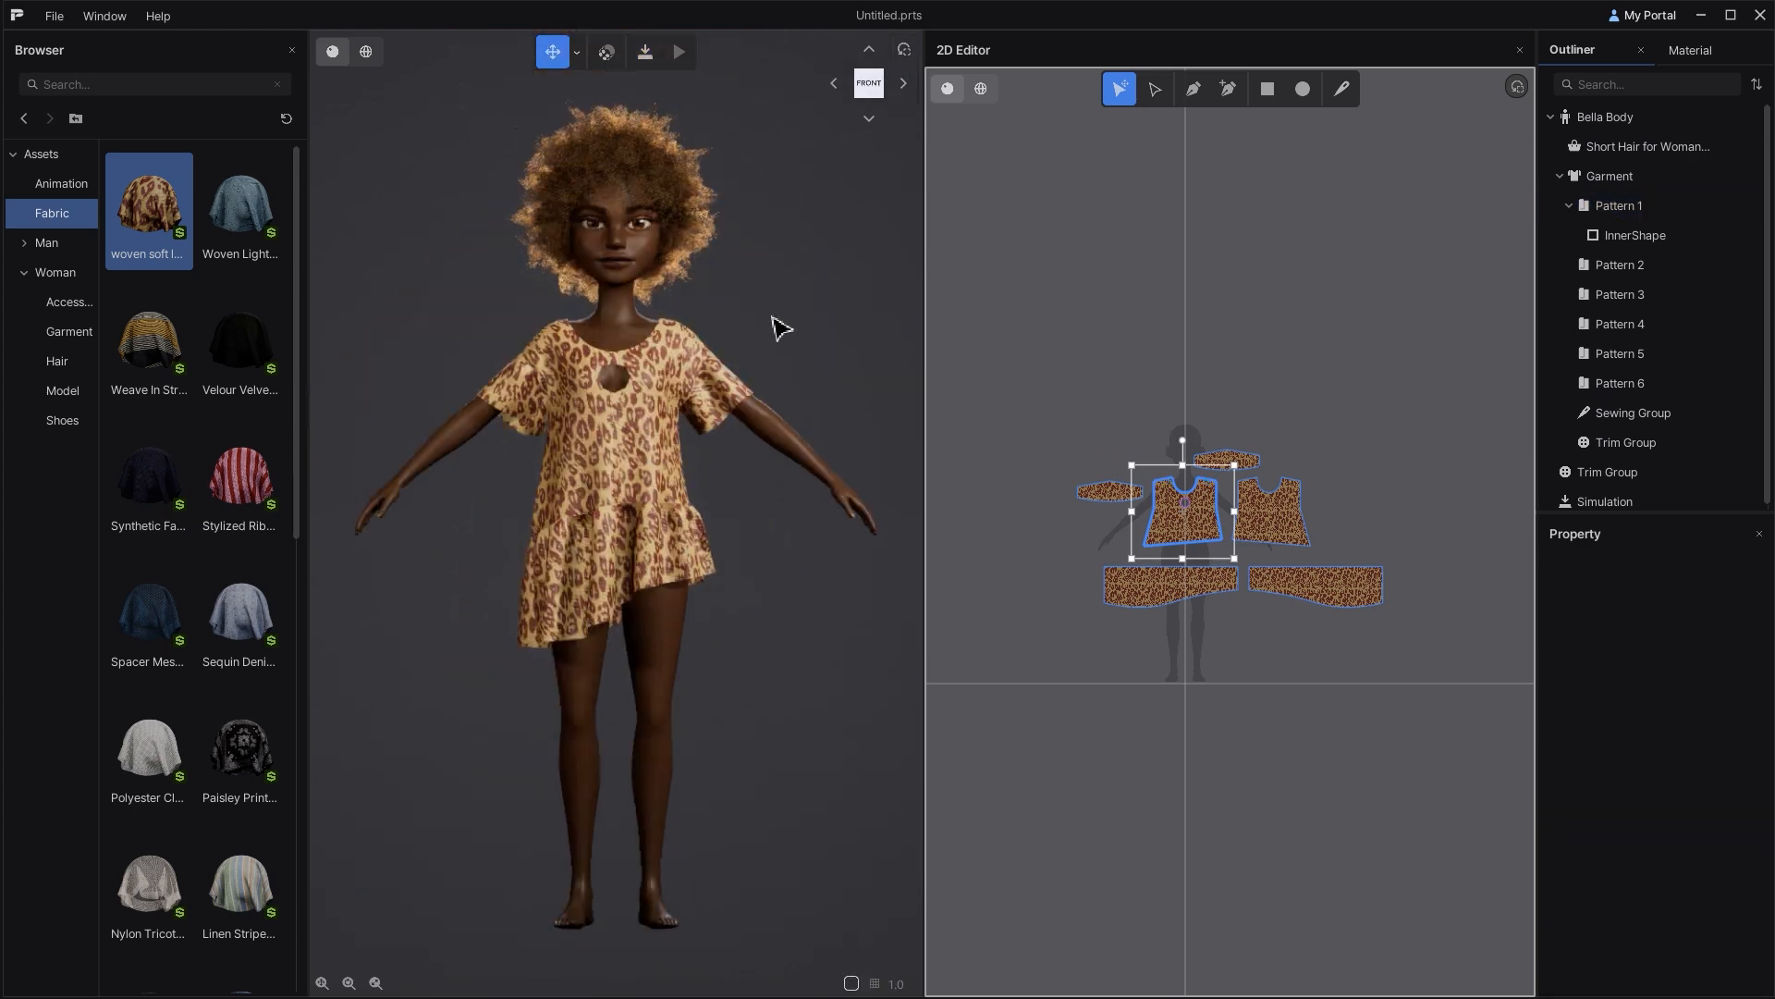
Step: Replace the avatar's hair with the twin-braid Tied Hair for Woman and add the Fringe Totebag accessory
{"action": "left_click", "coordinate": [77, 364]}
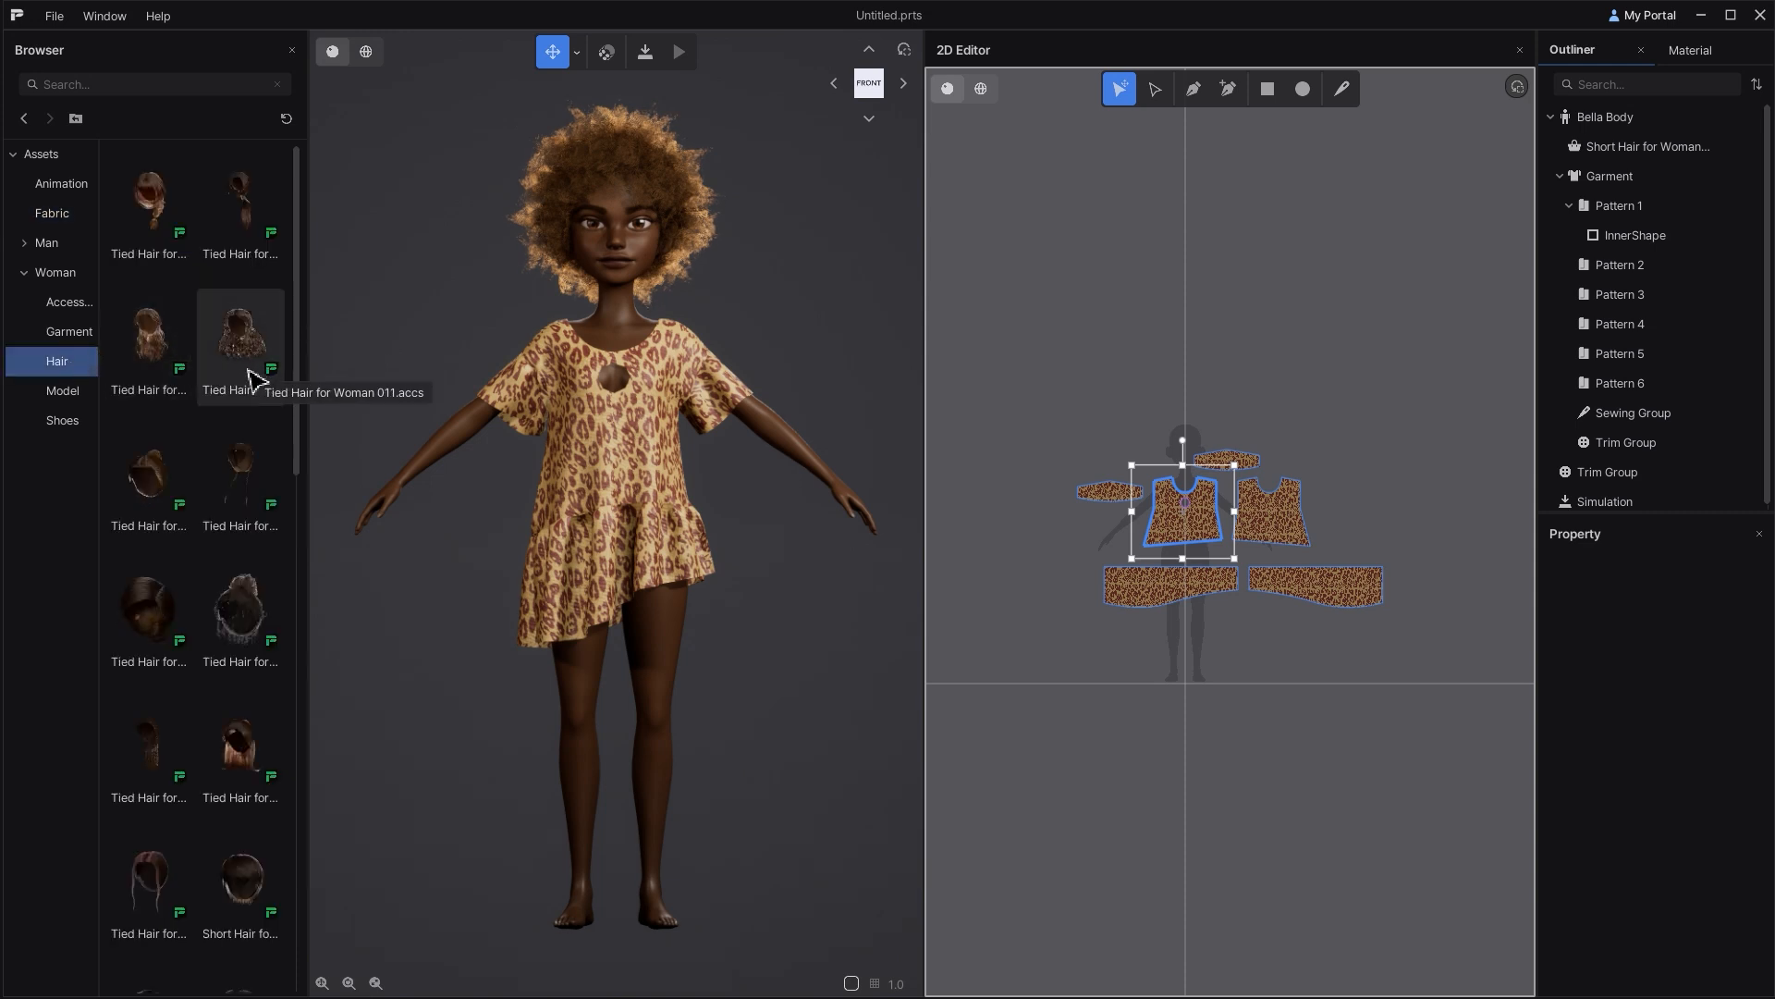
{"action": "double_click", "coordinate": [272, 474]}
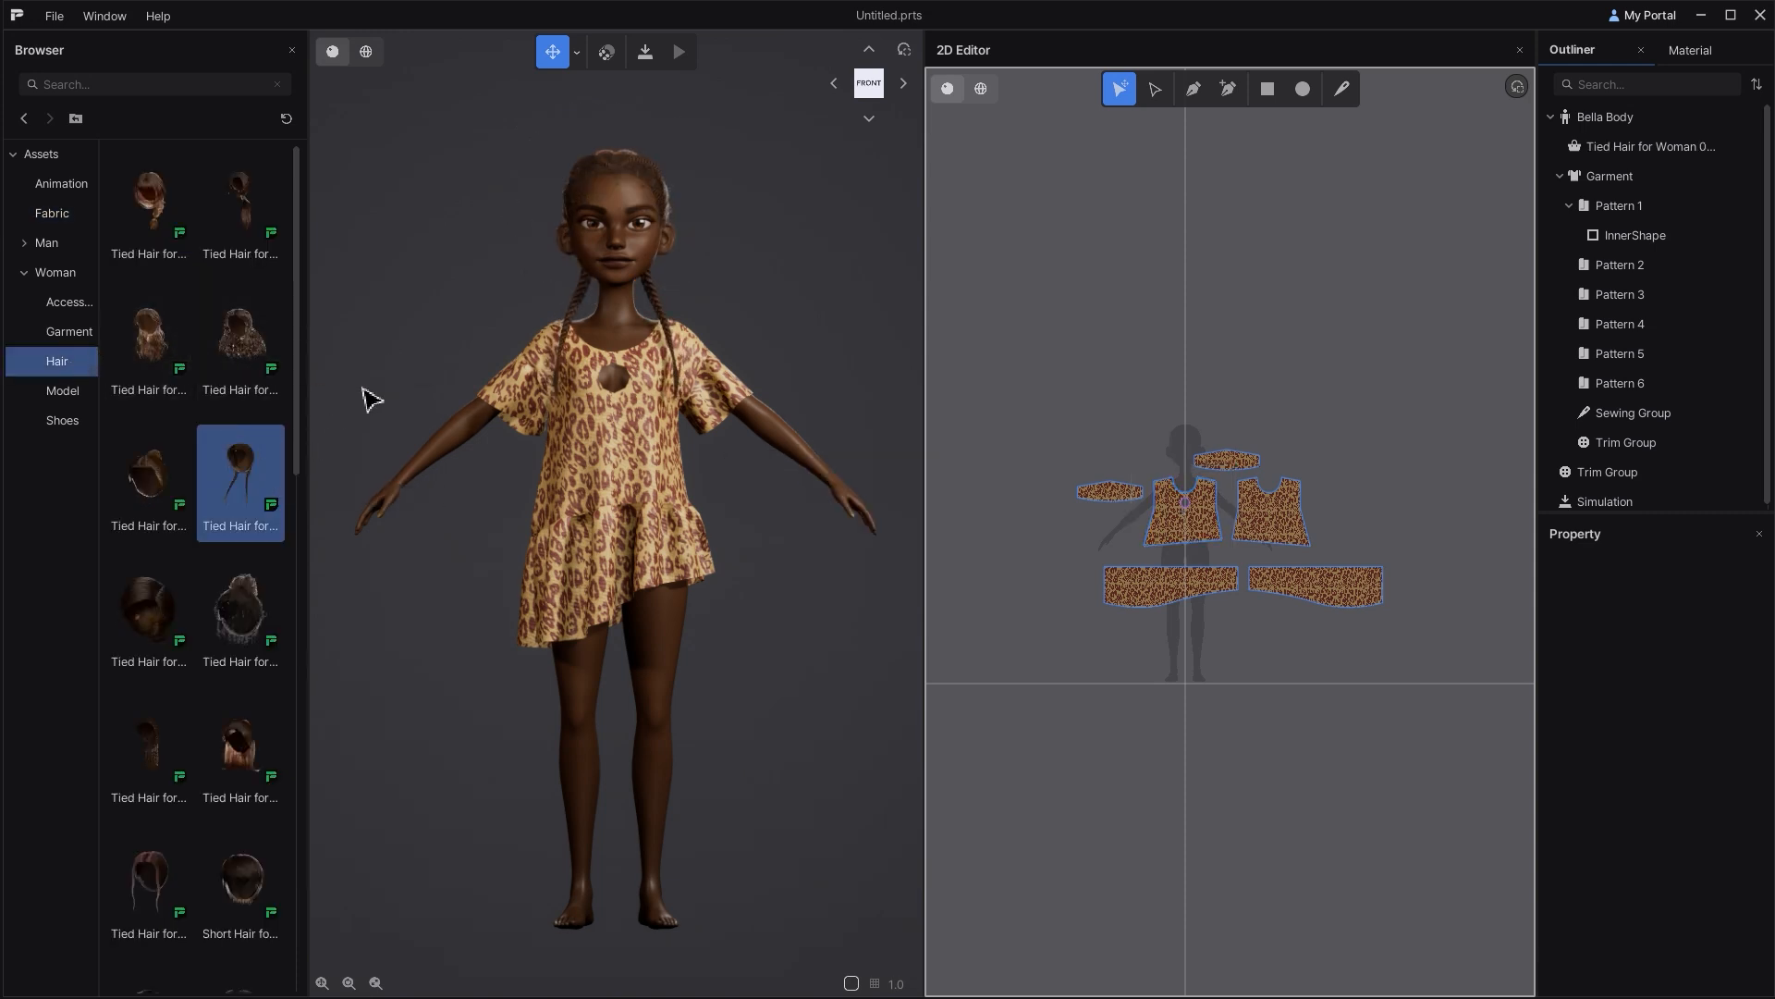
{"action": "left_click", "coordinate": [69, 302]}
{"action": "scroll", "coordinate": [262, 384], "scroll_direction": "down", "scroll_amount": 15}
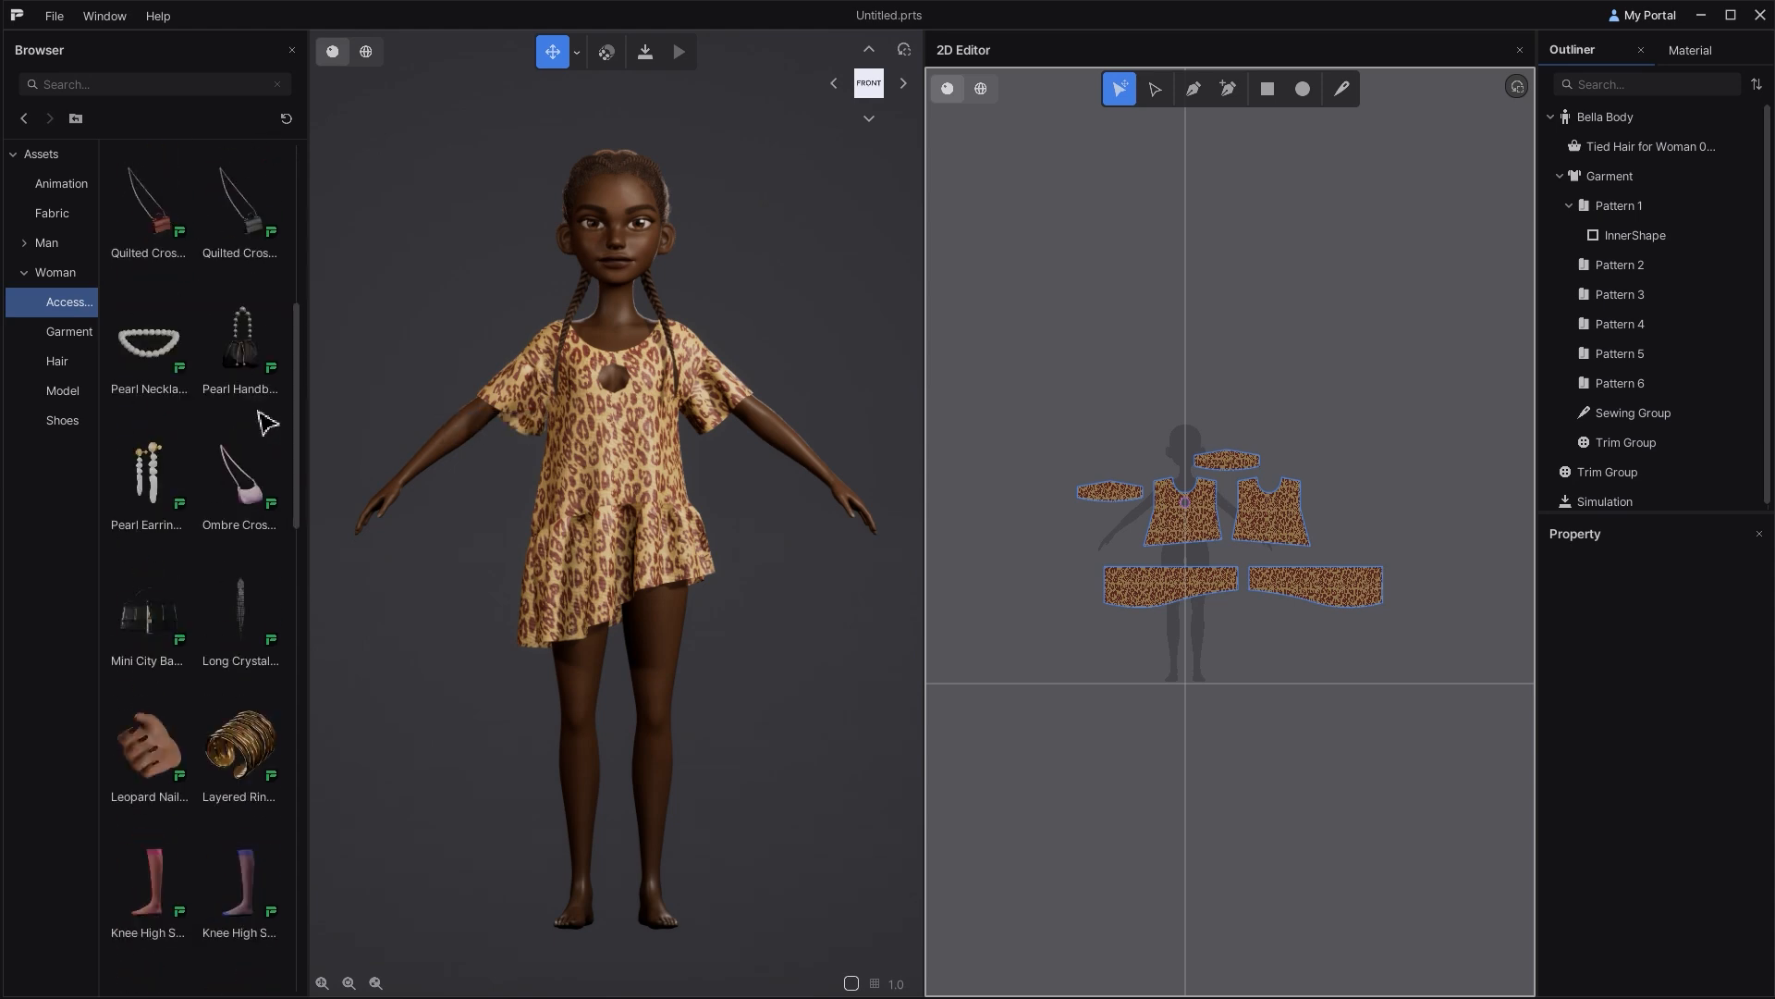
{"action": "scroll", "coordinate": [264, 428], "scroll_direction": "down", "scroll_amount": 10}
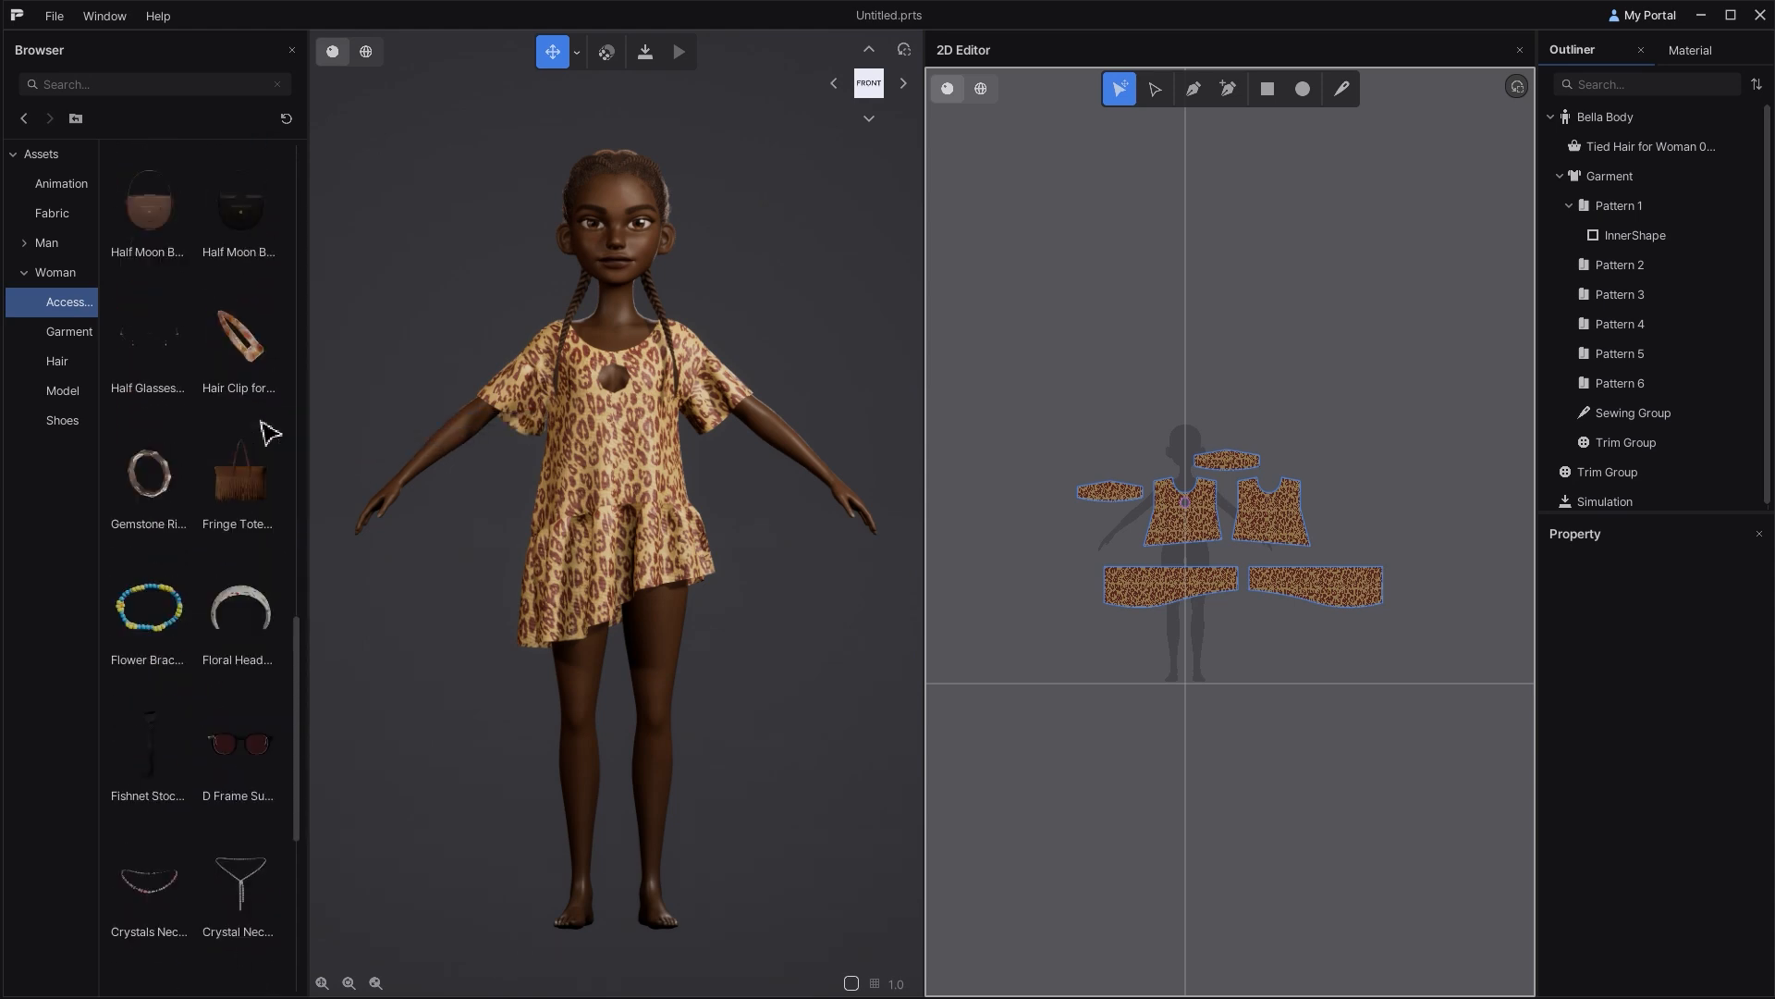
{"action": "left_click_drag", "start_coordinate": [267, 491], "coordinate": [376, 484]}
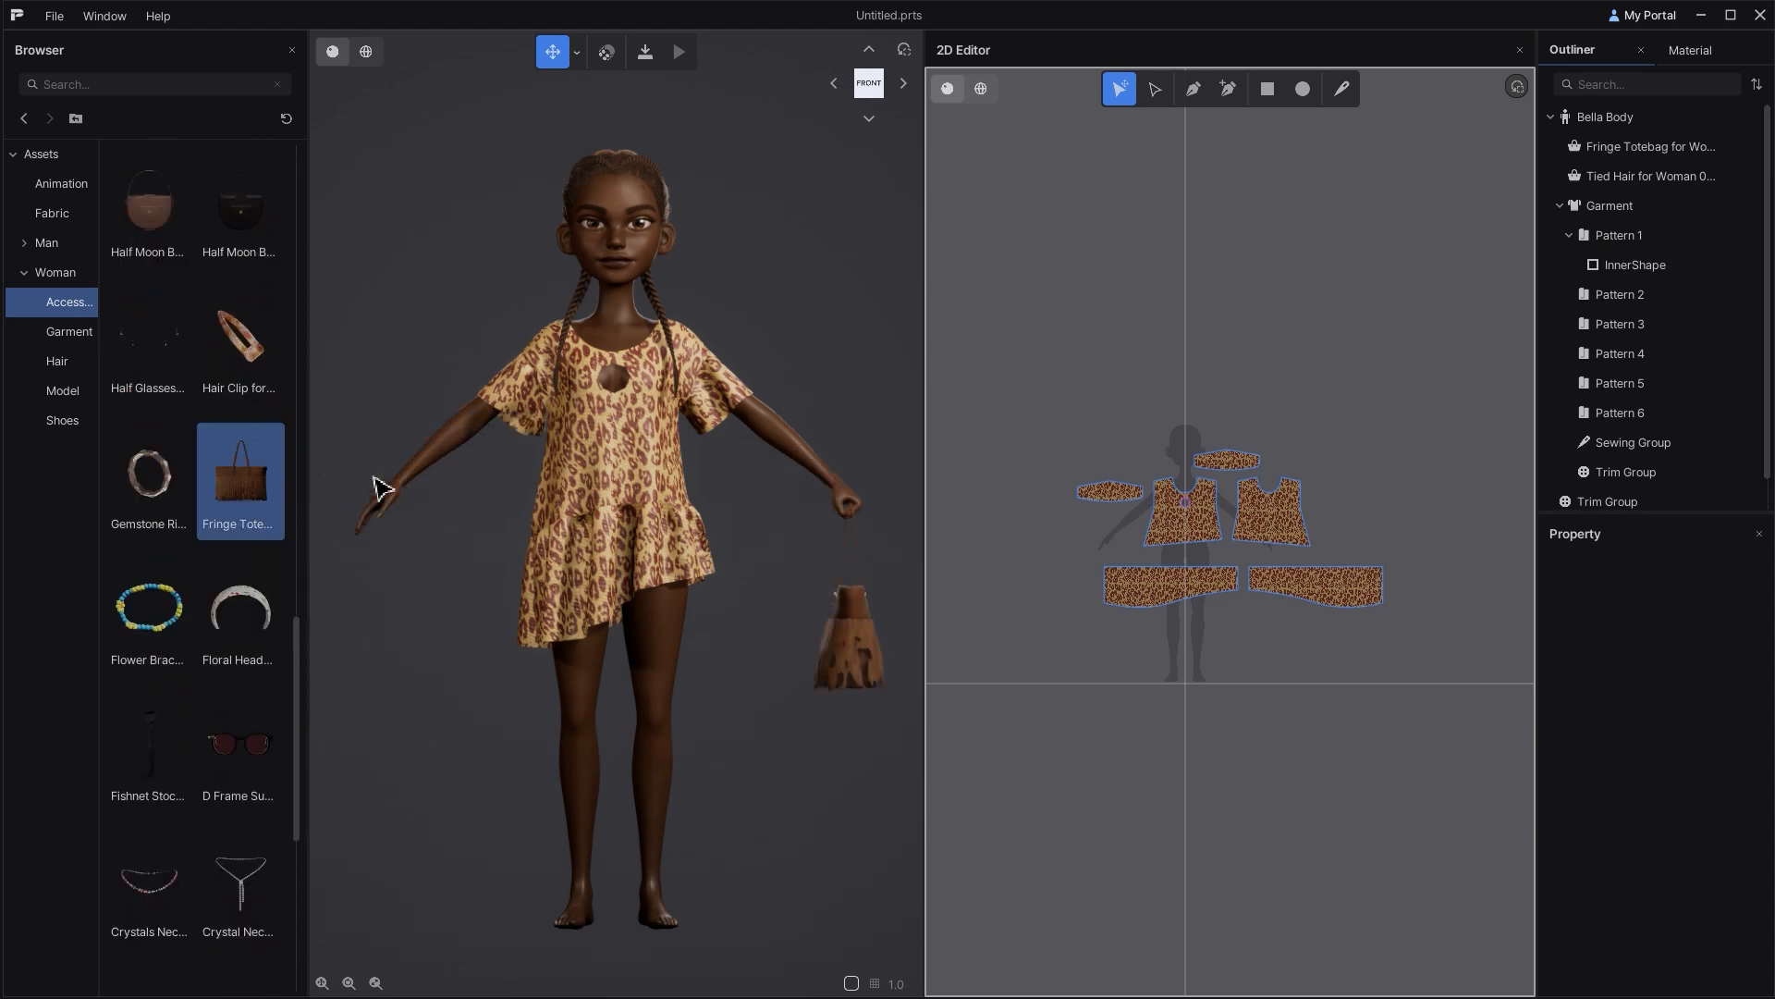
Step: Put the Lace Up Flat Sandals from the women's shoes library on the avatar
{"action": "left_click", "coordinate": [79, 420]}
{"action": "scroll", "coordinate": [266, 435], "scroll_direction": "down", "scroll_amount": 5}
{"action": "left_click_drag", "start_coordinate": [243, 601], "coordinate": [441, 682]}
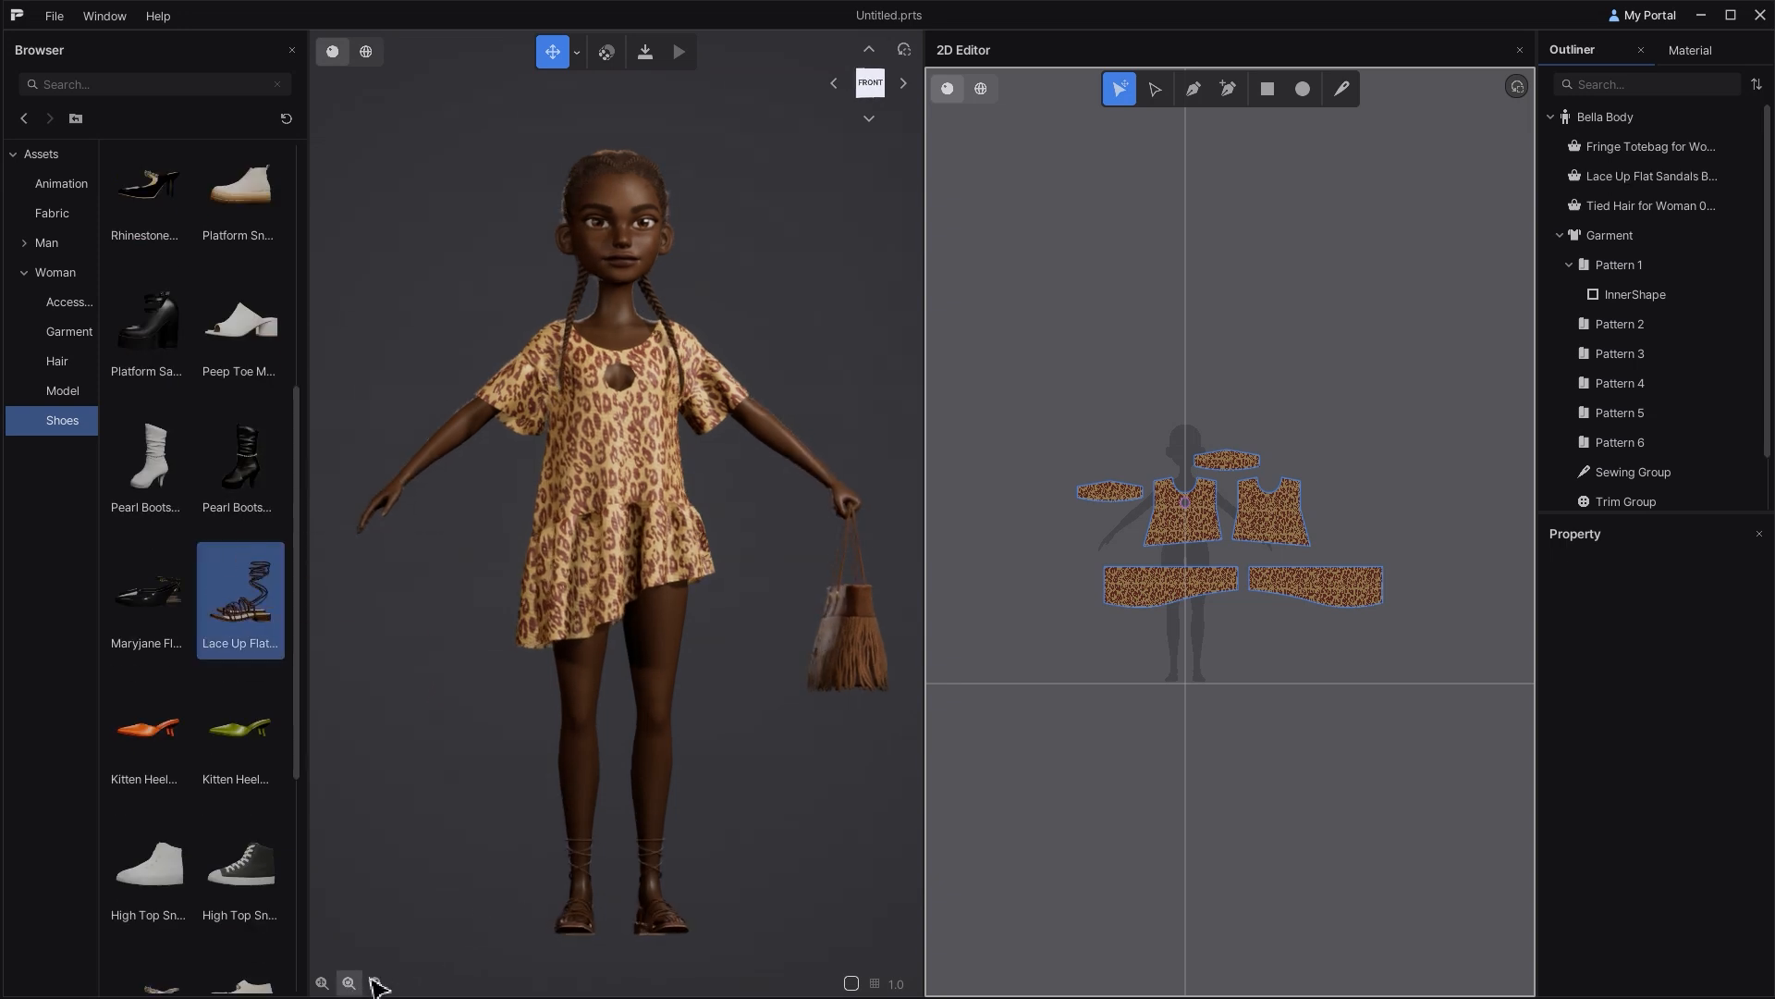